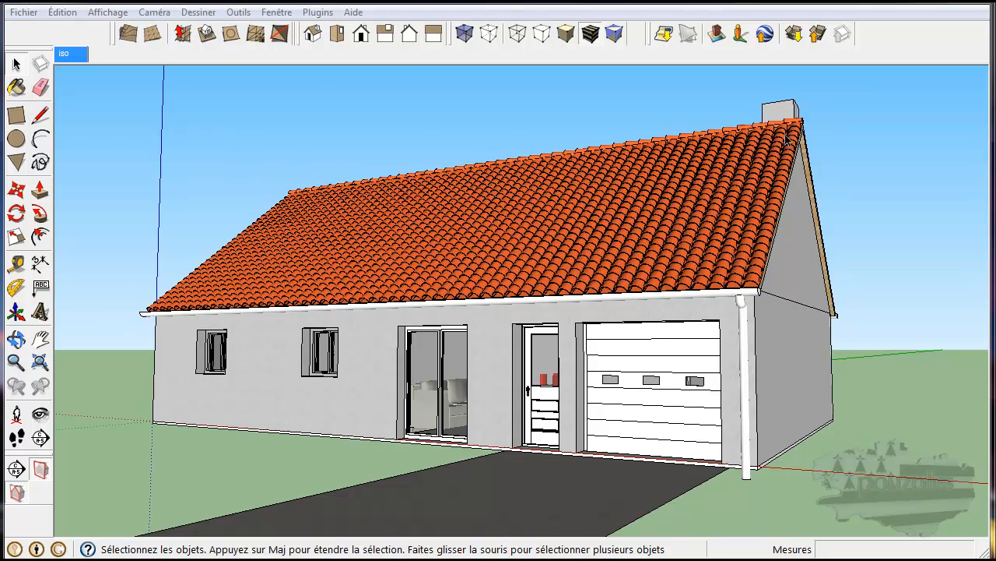
Open the roof group for editing and select the face of the rear sloping wooden board on the gable end
{"action": "left_click", "coordinate": [809, 173]}
{"action": "double_click", "coordinate": [810, 173]}
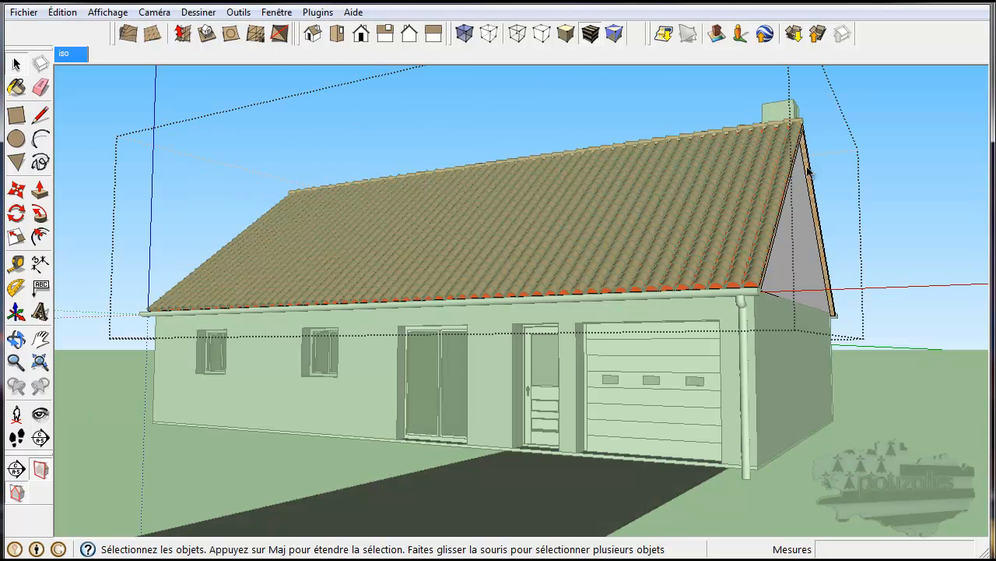
{"action": "scroll", "coordinate": [810, 173], "scroll_direction": "up", "scroll_amount": 2}
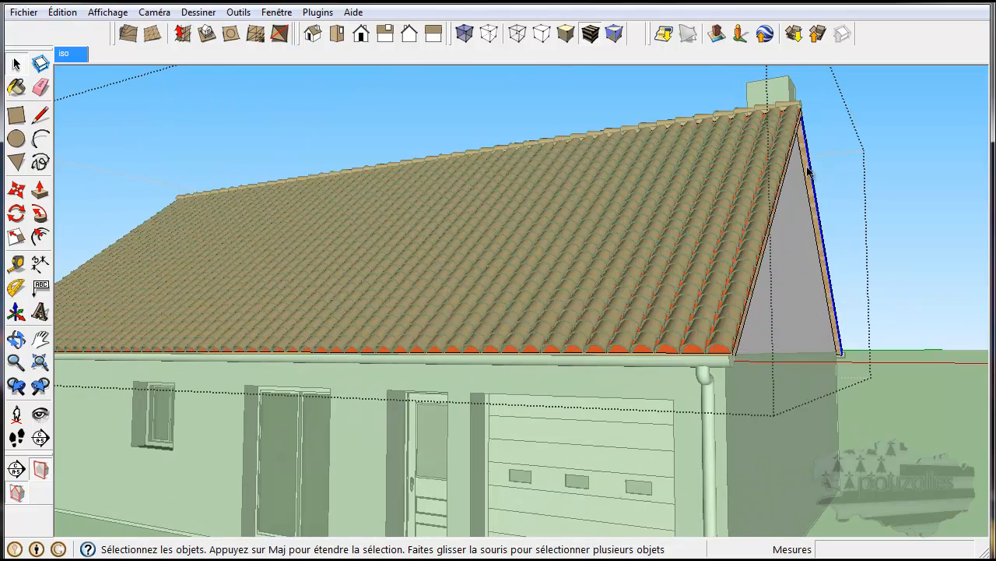
{"action": "scroll", "coordinate": [810, 172], "scroll_direction": "up", "scroll_amount": 2}
{"action": "scroll", "coordinate": [810, 173], "scroll_direction": "up", "scroll_amount": 2}
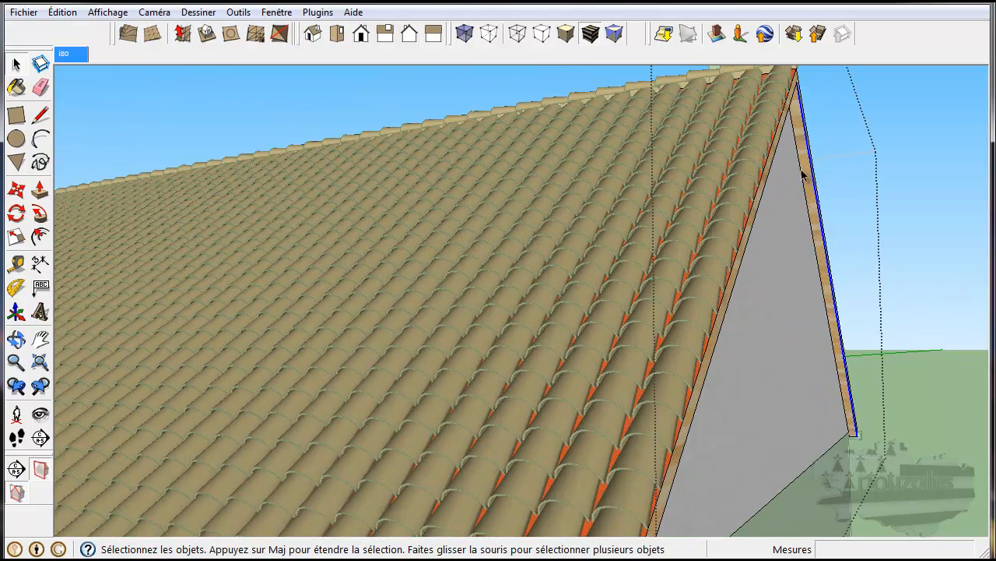
{"action": "left_click", "coordinate": [808, 173]}
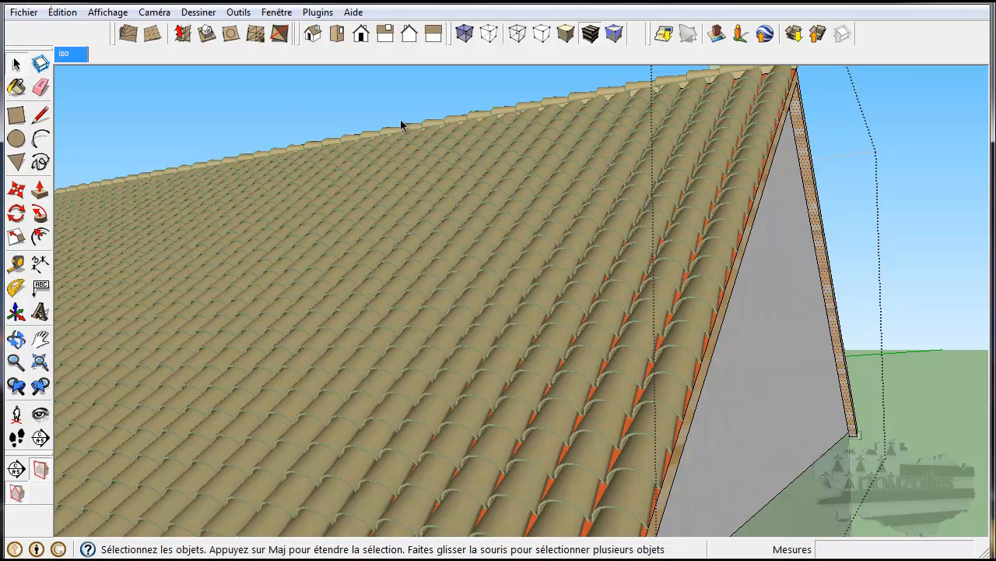
Add the face of the front sloping wooden board on the gable to the selection, leaving its edges out
{"action": "left_click", "coordinate": [17, 88]}
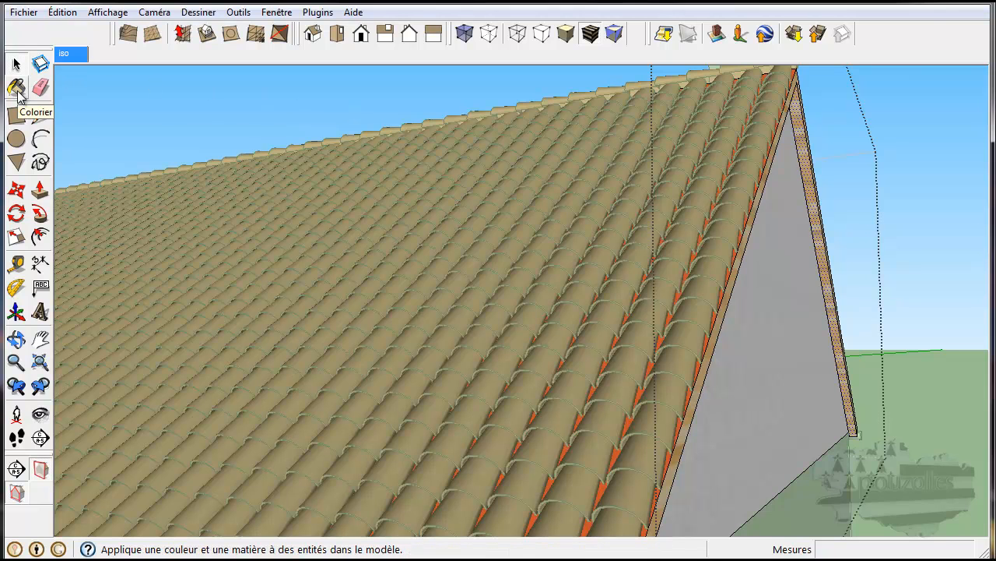
{"action": "key", "text": "space"}
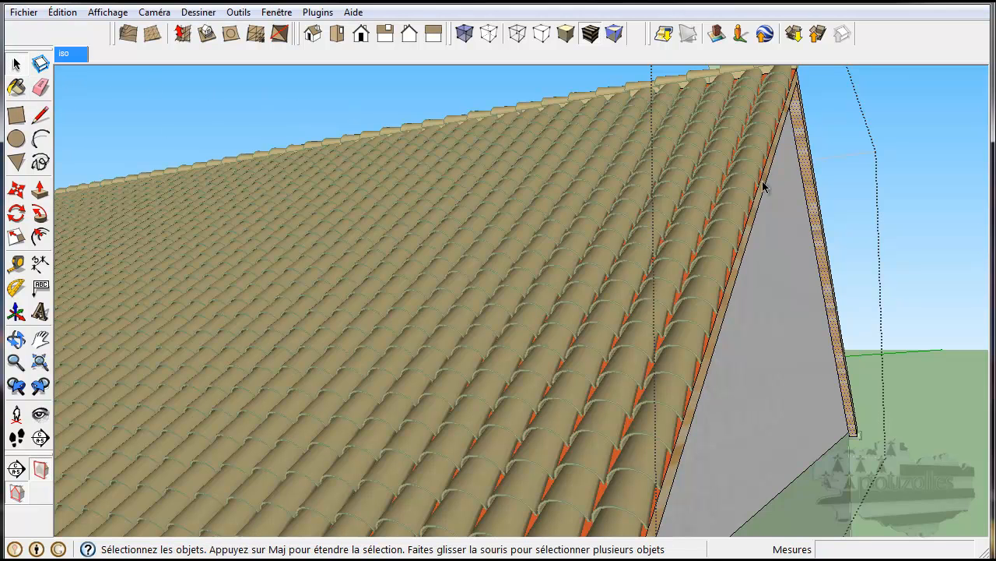
{"action": "left_click", "coordinate": [766, 185], "text": "shift"}
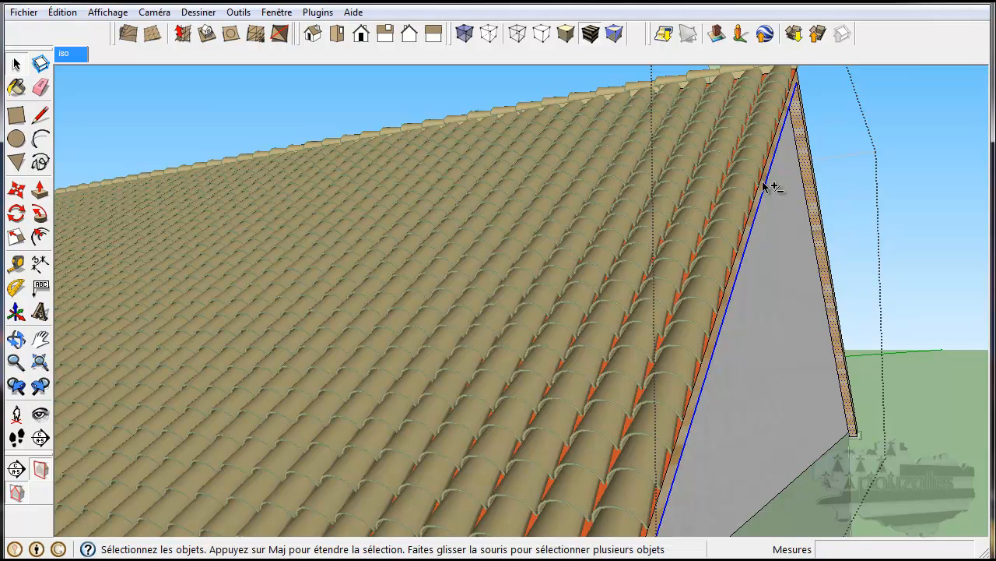
{"action": "left_click", "coordinate": [761, 188], "text": "shift"}
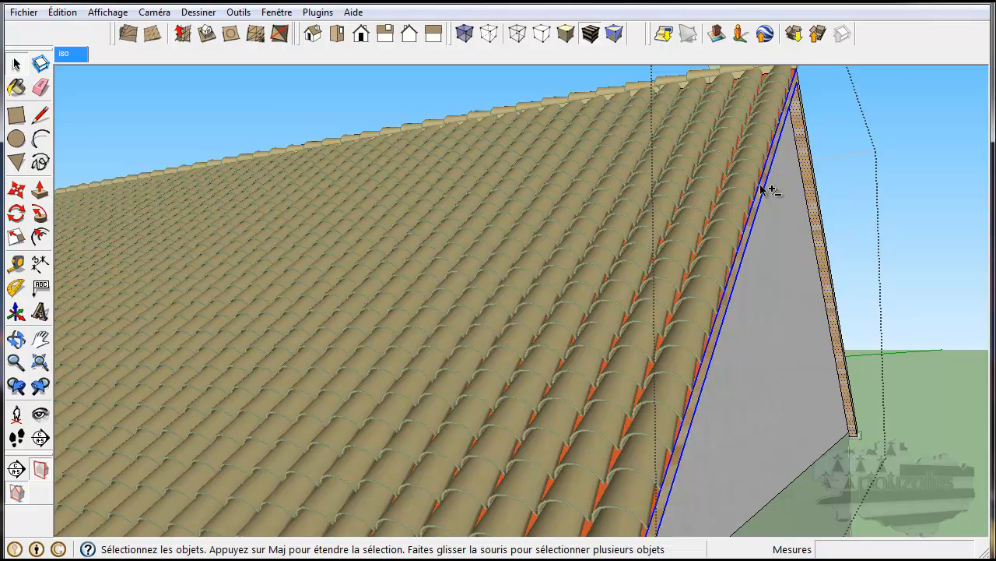
{"action": "left_click", "coordinate": [763, 190], "text": "shift"}
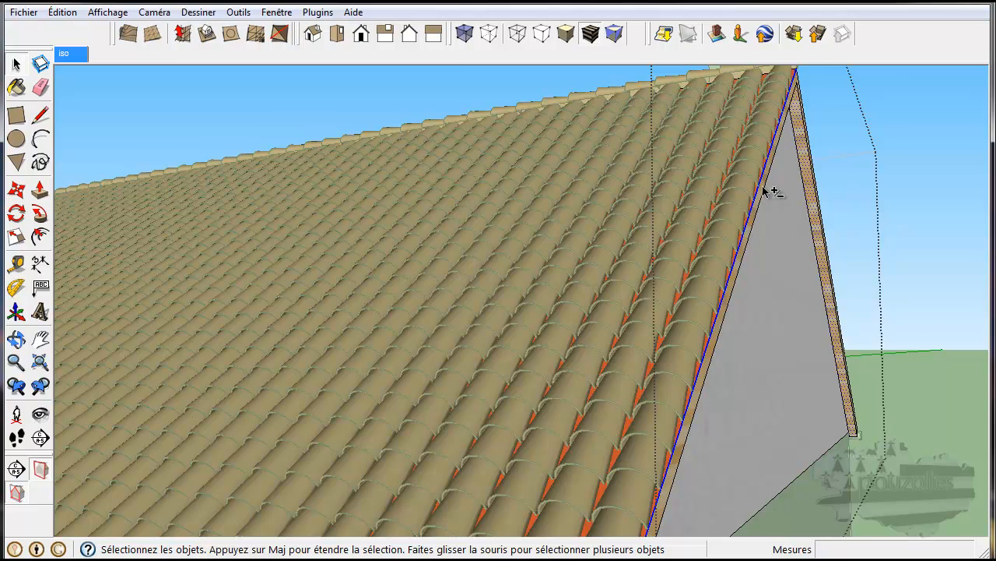
{"action": "scroll", "coordinate": [765, 188], "scroll_direction": "up", "scroll_amount": 5}
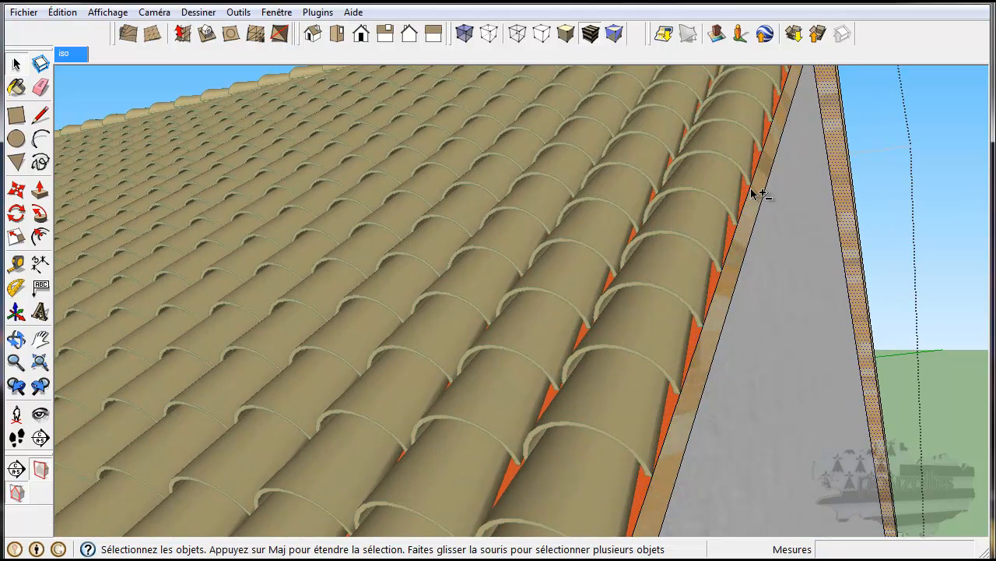
{"action": "left_click", "coordinate": [756, 196], "text": "shift"}
{"action": "scroll", "coordinate": [757, 198], "scroll_direction": "down", "scroll_amount": 5}
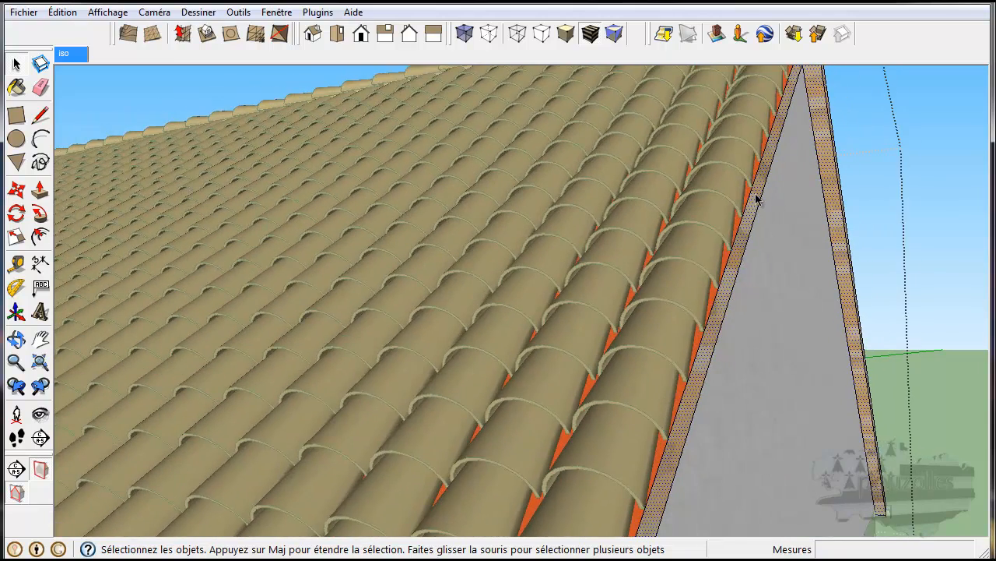
{"action": "scroll", "coordinate": [755, 201], "scroll_direction": "down", "scroll_amount": 3}
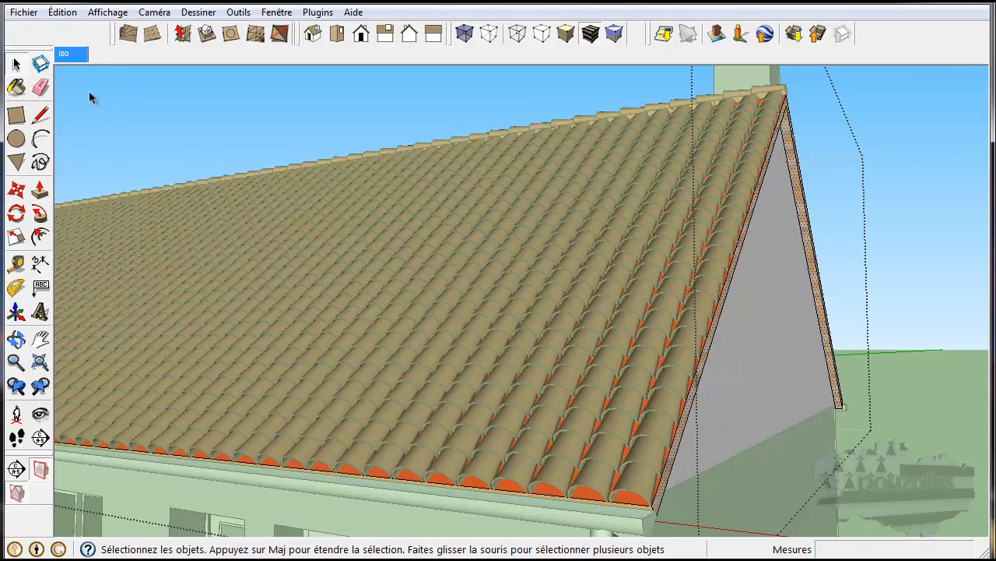
Paint the selected gable boards with Couleur_001 from the Couleurs material collection
{"action": "left_click", "coordinate": [16, 88]}
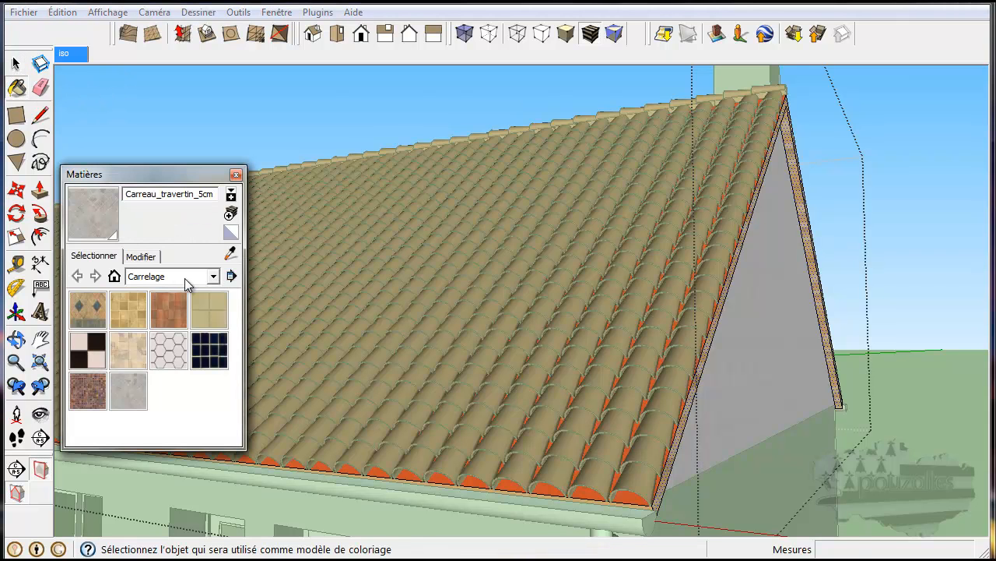
{"action": "left_click", "coordinate": [213, 277]}
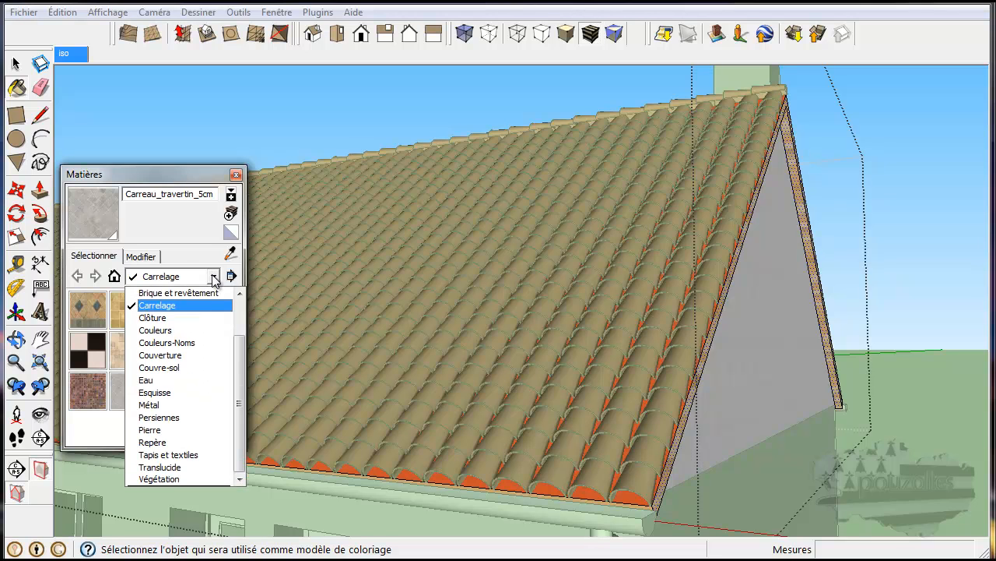
{"action": "left_click", "coordinate": [159, 330]}
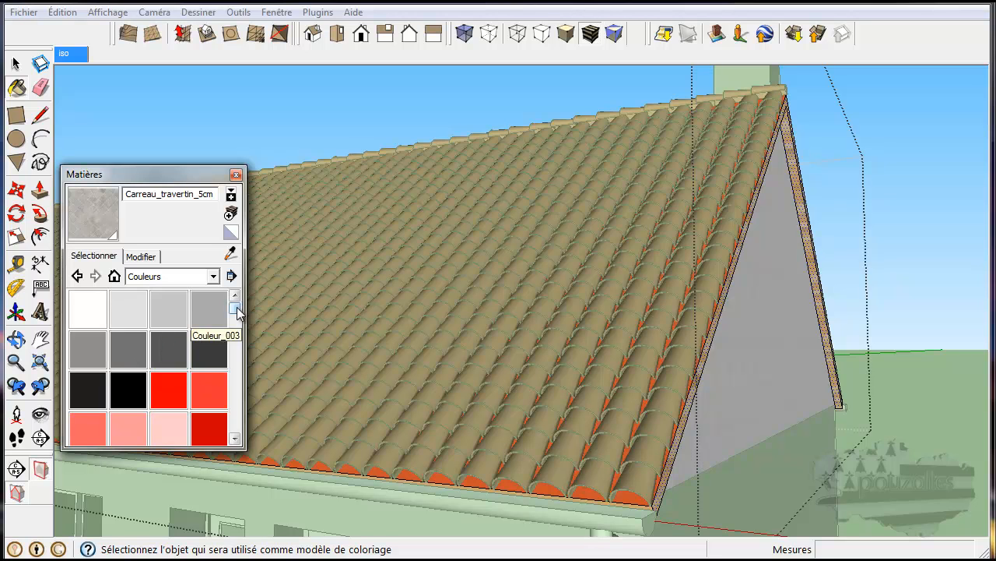
{"action": "mouse_move", "coordinate": [235, 309]}
{"action": "left_mouse_down"}
{"action": "mouse_move", "coordinate": [235, 333]}
{"action": "mouse_move", "coordinate": [236, 307]}
{"action": "left_mouse_up"}
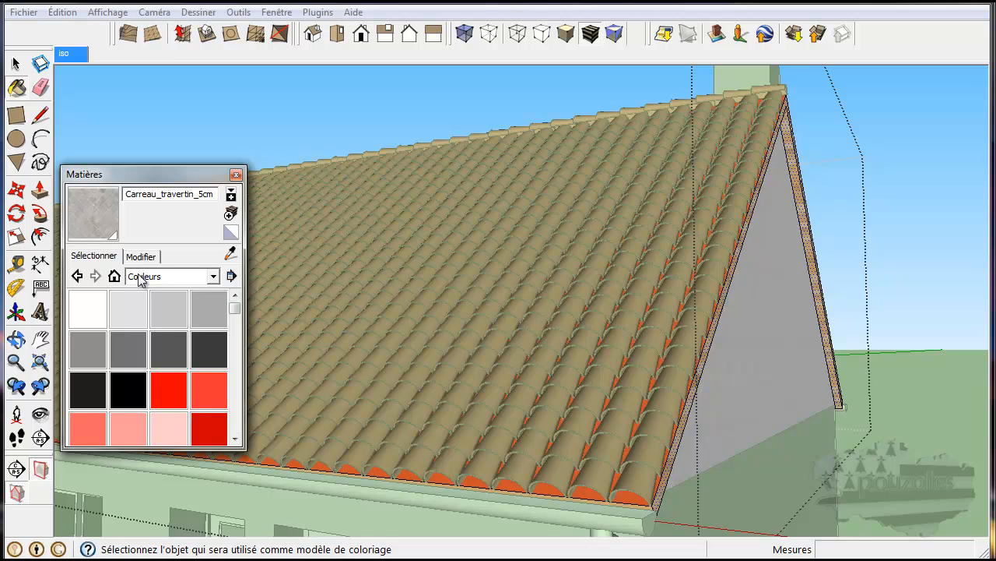
{"action": "left_click", "coordinate": [129, 315]}
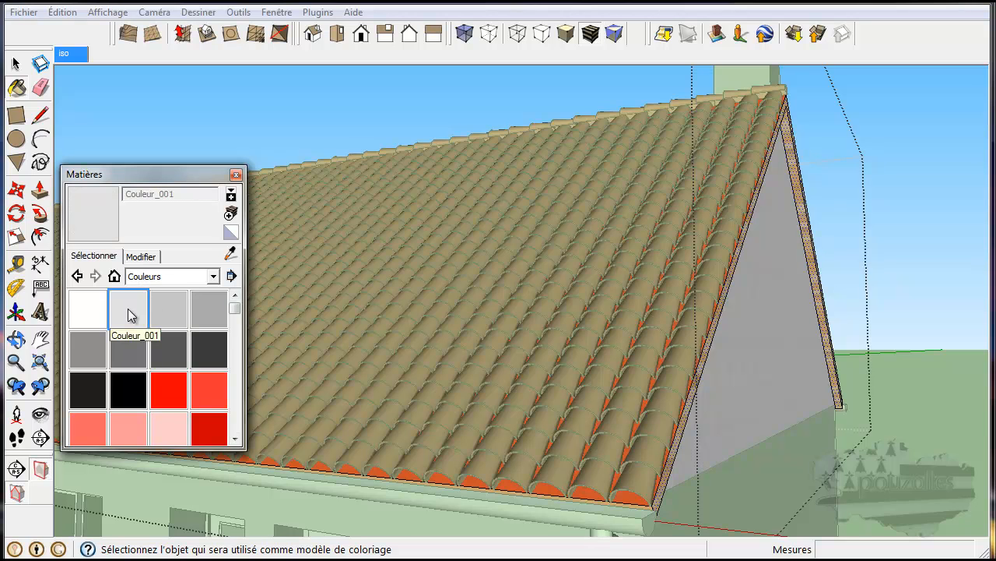
{"action": "left_click", "coordinate": [708, 342]}
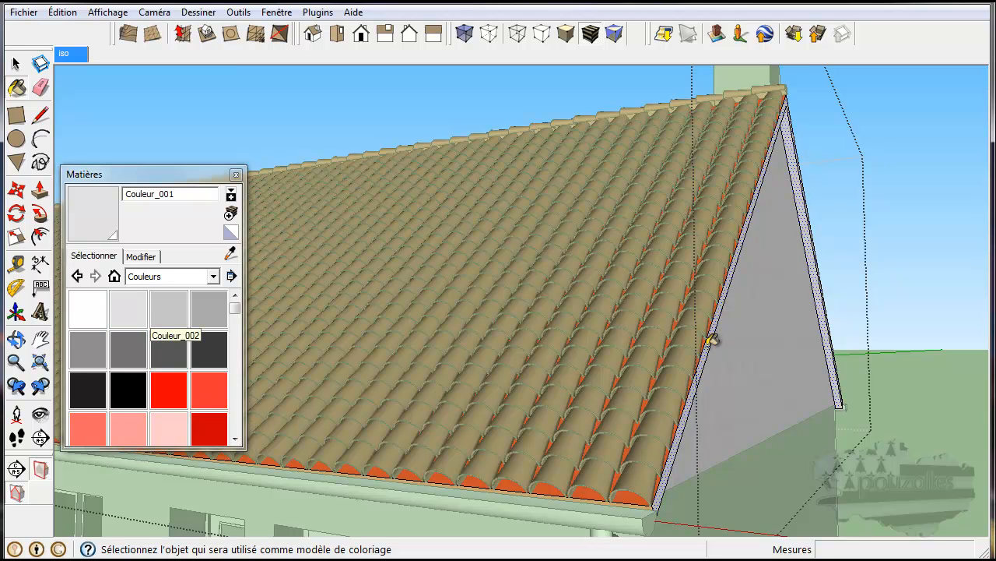
{"action": "left_click", "coordinate": [236, 176]}
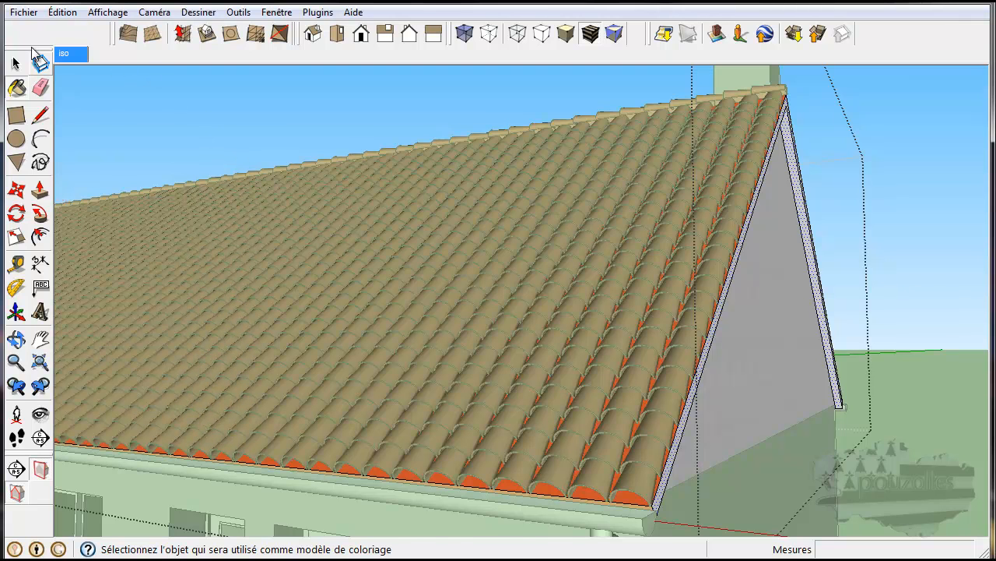
Leave the roof group and restore the saved iso scene view
{"action": "left_click", "coordinate": [16, 64]}
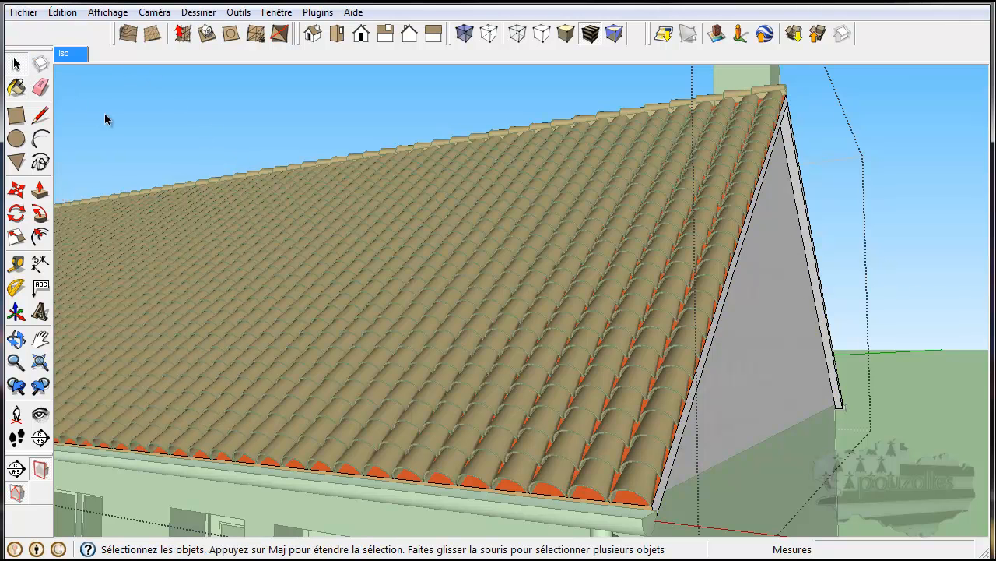
{"action": "left_click", "coordinate": [102, 103]}
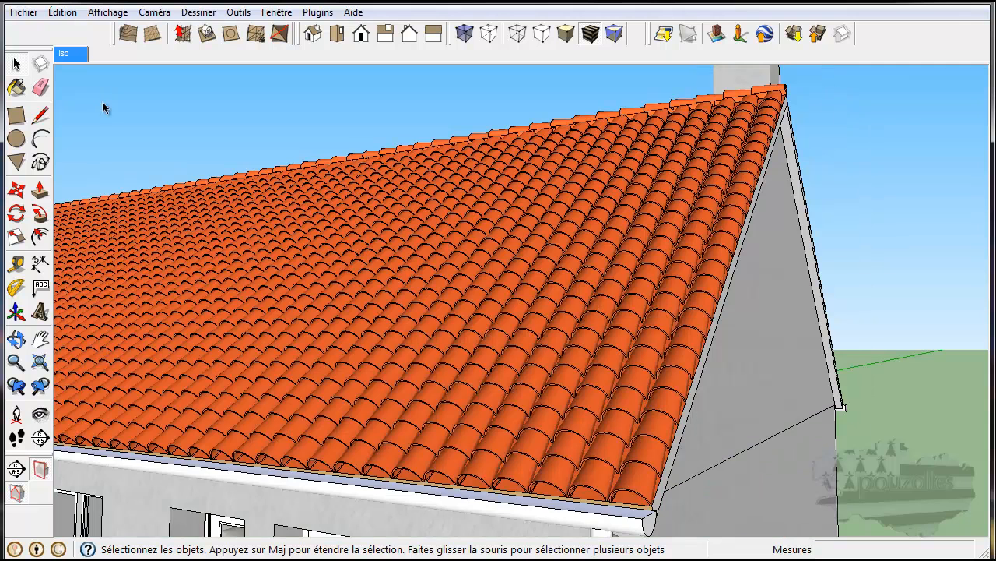
{"action": "left_click", "coordinate": [67, 54]}
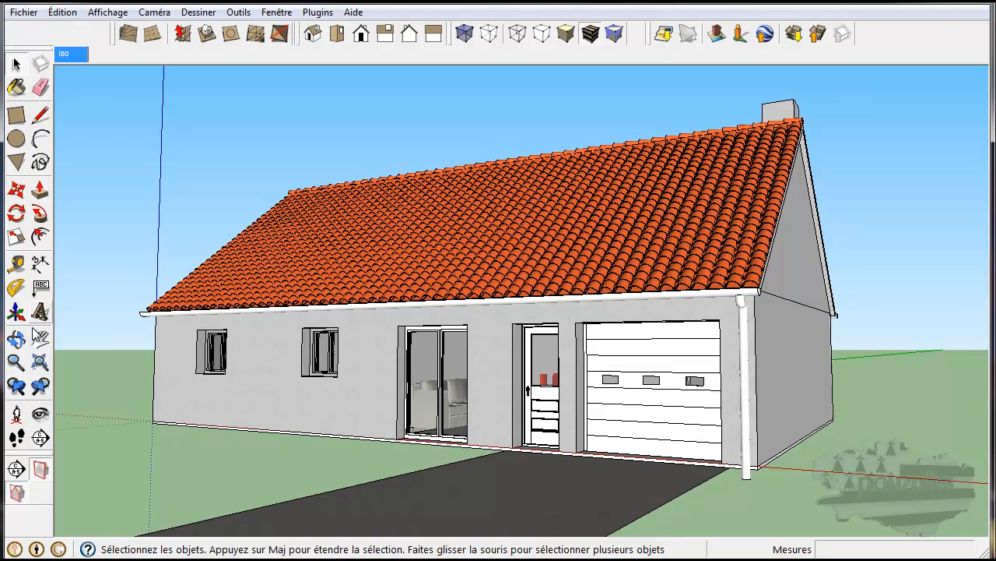
Position the camera at the near corner of the driveway, facing the house, with an eye height of 1,78 m
{"action": "scroll", "coordinate": [267, 324], "scroll_direction": "up", "scroll_amount": 2}
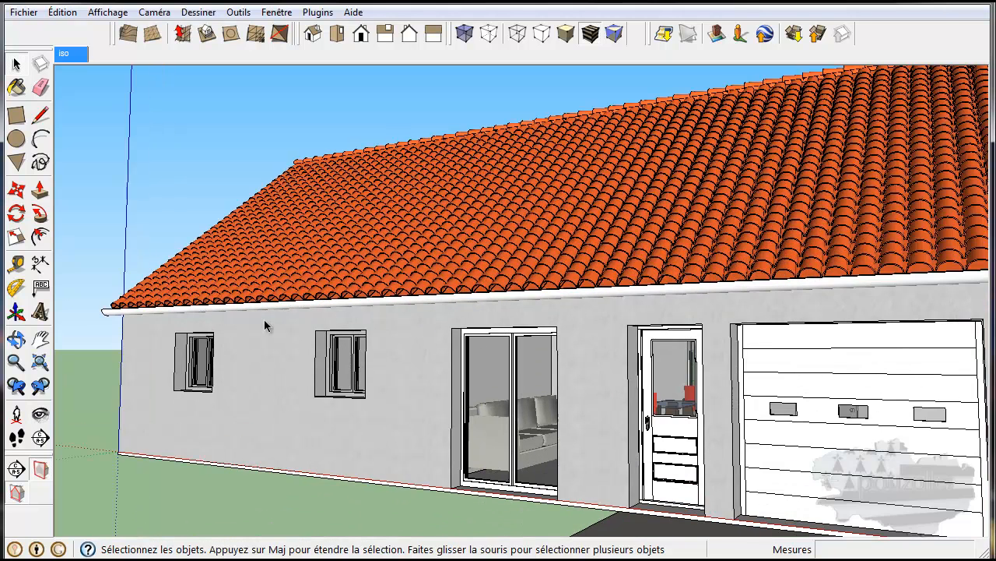
{"action": "middle_click_drag", "start_coordinate": [267, 321], "coordinate": [311, 351]}
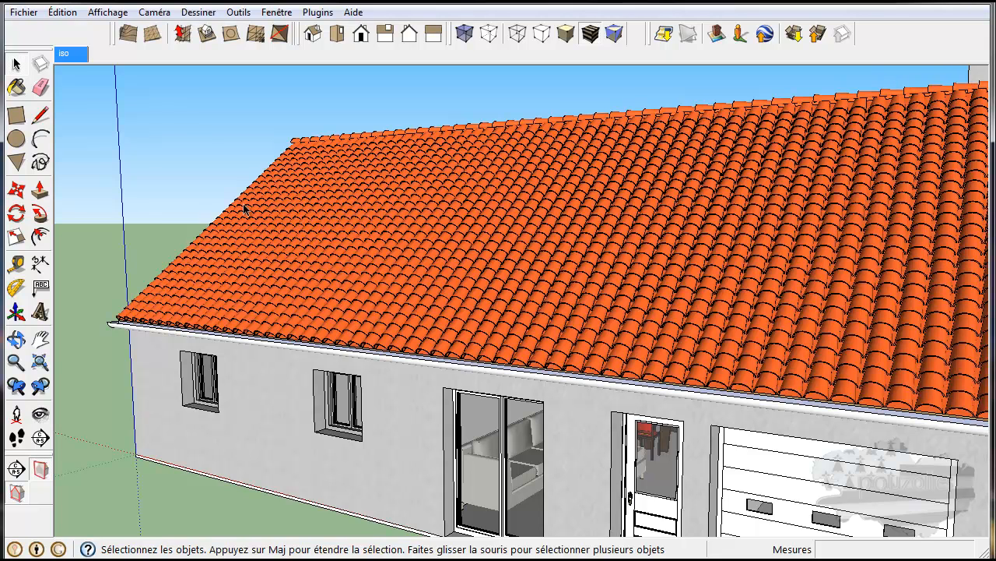
{"action": "left_click", "coordinate": [40, 362]}
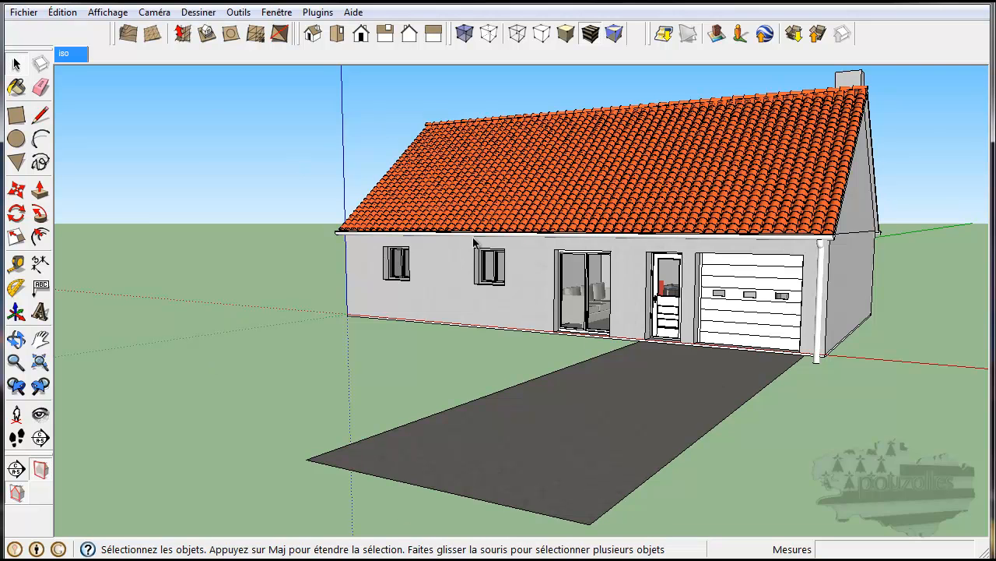
{"action": "left_click", "coordinate": [17, 415]}
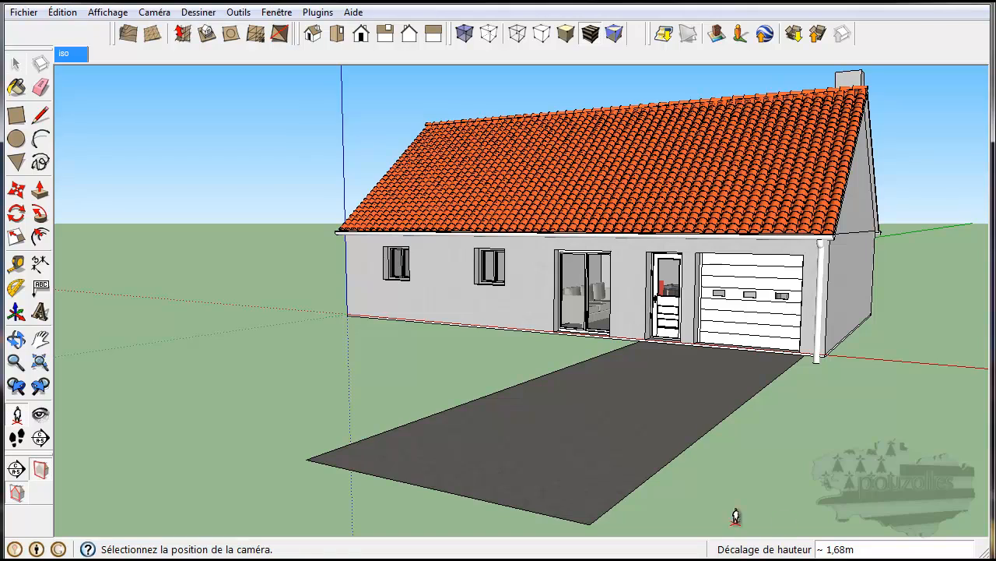
{"action": "left_click", "coordinate": [593, 506]}
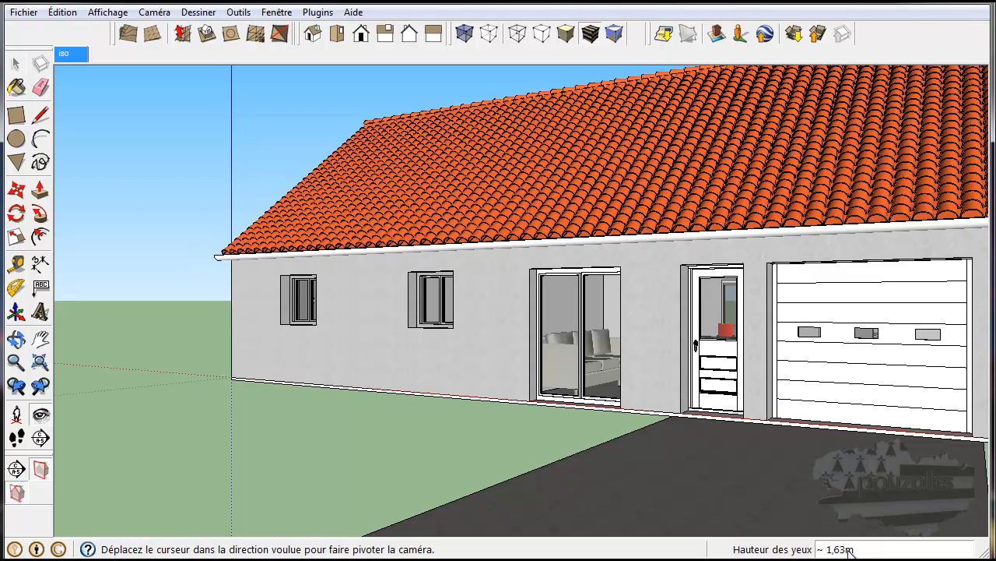
{"action": "type", "text": "1,78"}
{"action": "key", "text": "Return"}
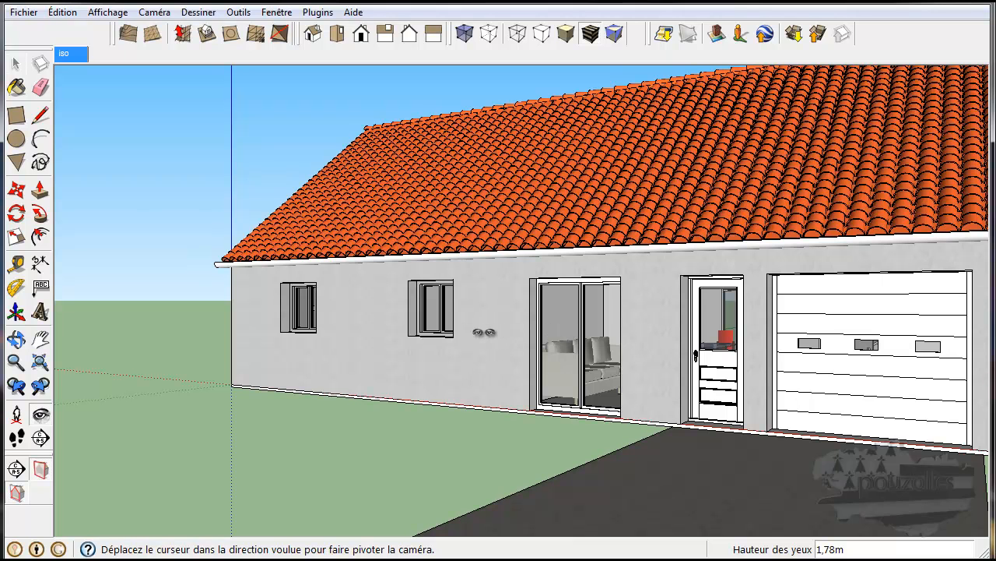
Turn the gaze towards the garage, back the camera away to frame the whole facade, and reset the eye height to 1,78 m
{"action": "left_click_drag", "start_coordinate": [480, 333], "coordinate": [608, 327]}
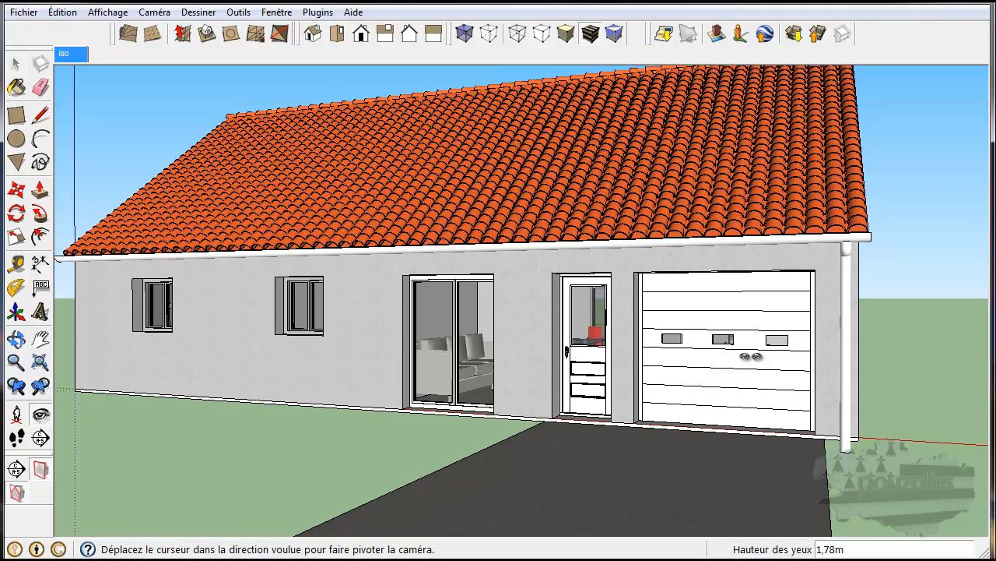
{"action": "scroll", "coordinate": [751, 356], "scroll_direction": "down", "scroll_amount": 1}
{"action": "scroll", "coordinate": [751, 357], "scroll_direction": "down", "scroll_amount": 1}
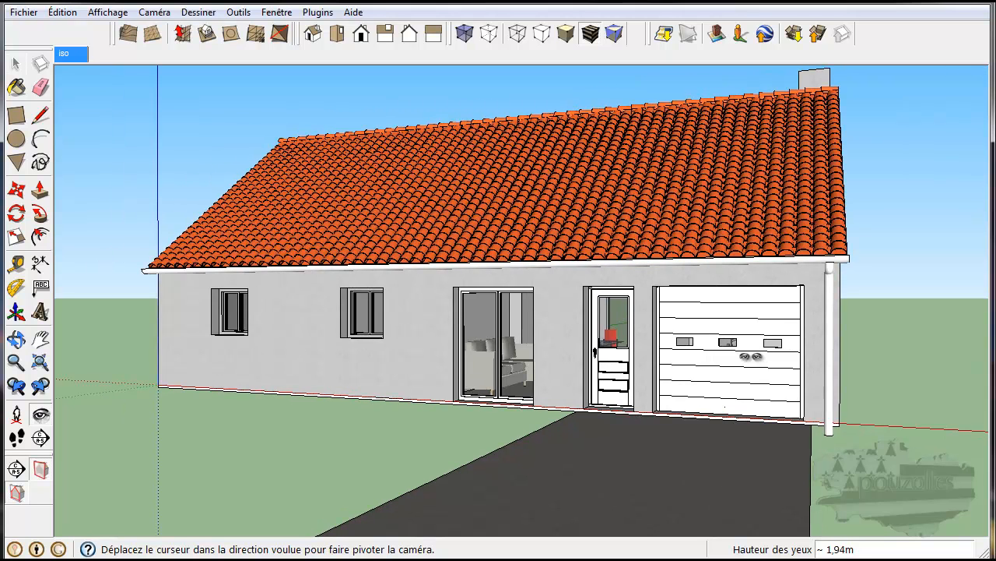
{"action": "scroll", "coordinate": [751, 356], "scroll_direction": "down", "scroll_amount": 1}
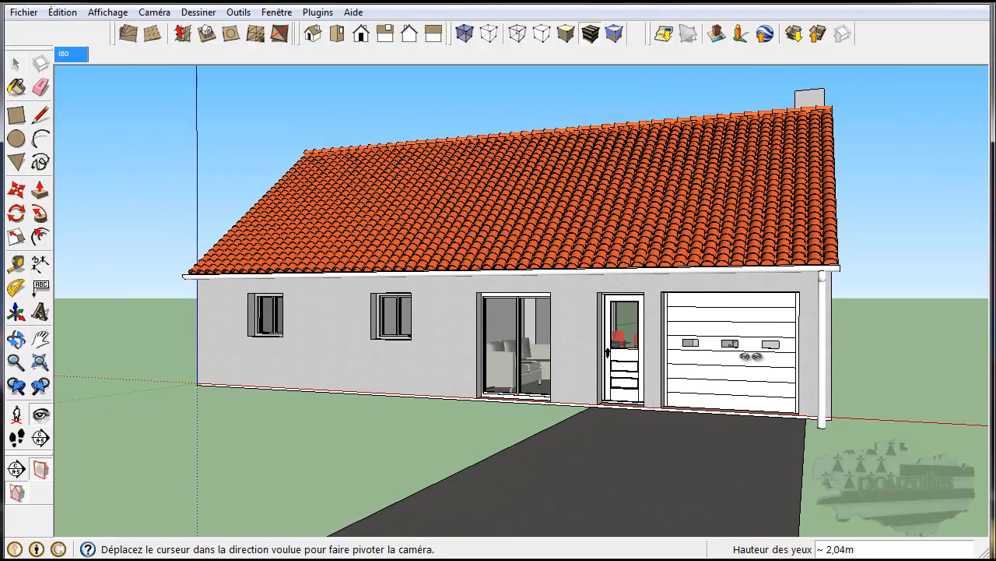
{"action": "left_click_drag", "start_coordinate": [752, 356], "coordinate": [749, 358]}
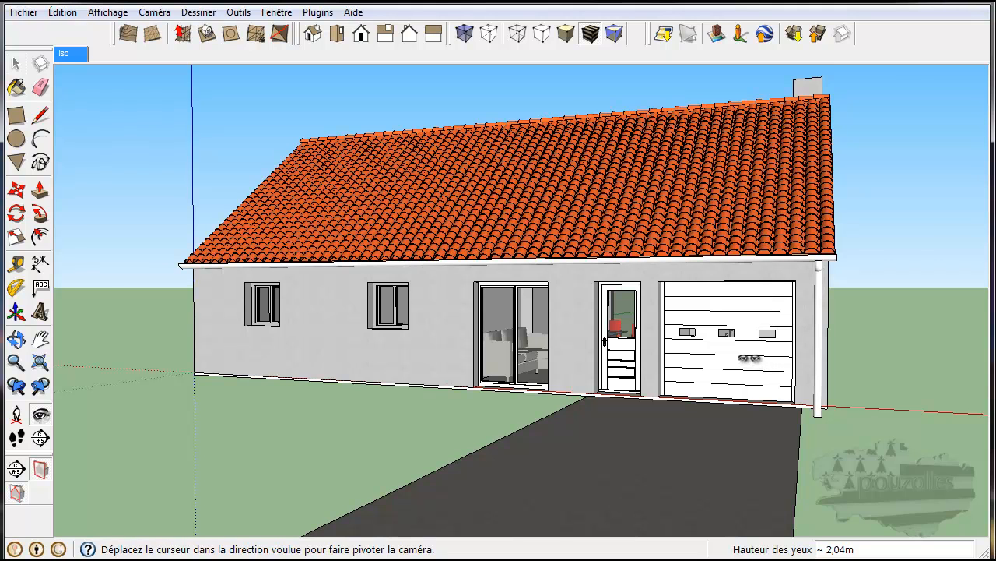
{"action": "type", "text": "1,78"}
{"action": "key", "text": "Return"}
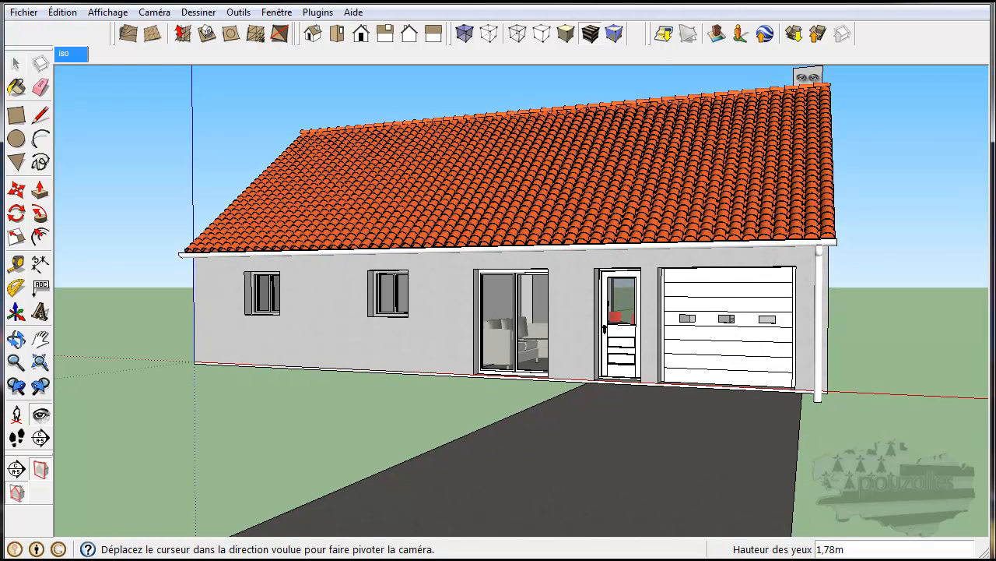
Orbit around the house to bring the garage-side gable wall into view
{"action": "key", "text": "o"}
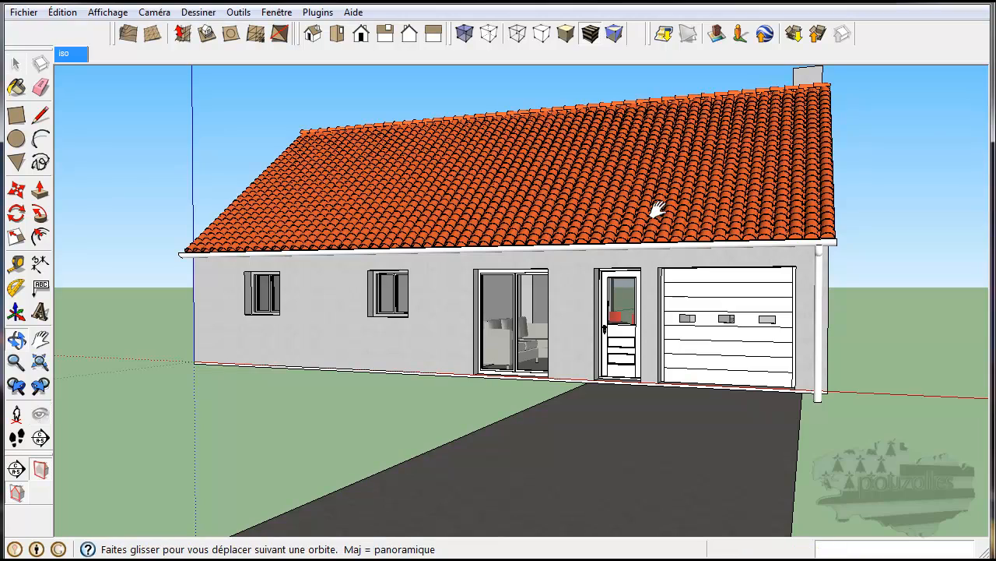
{"action": "left_click_drag", "start_coordinate": [658, 209], "coordinate": [624, 233], "text": "shift"}
{"action": "middle_click_drag", "start_coordinate": [623, 234], "coordinate": [622, 232]}
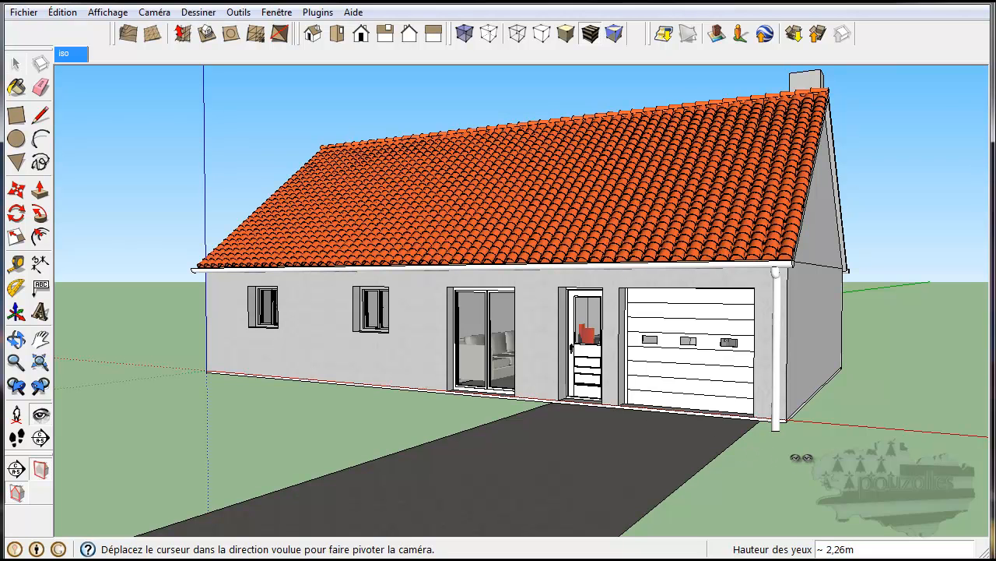
Reset the eye height to 1,78 m, orbit slightly, and tilt the gaze to frame the whole house with its chimney
{"action": "type", "text": "1,78"}
{"action": "key", "text": "Return"}
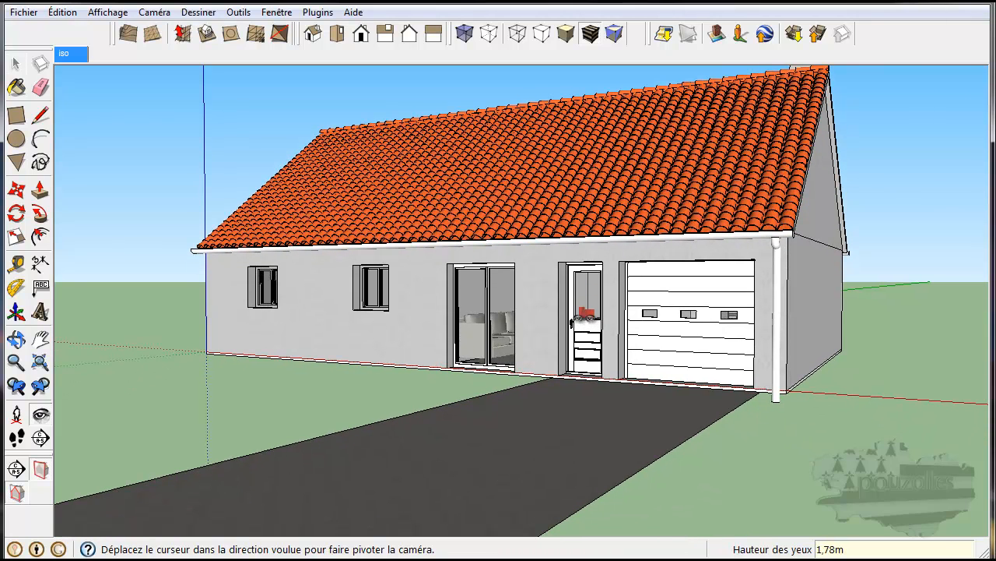
{"action": "key", "text": "o"}
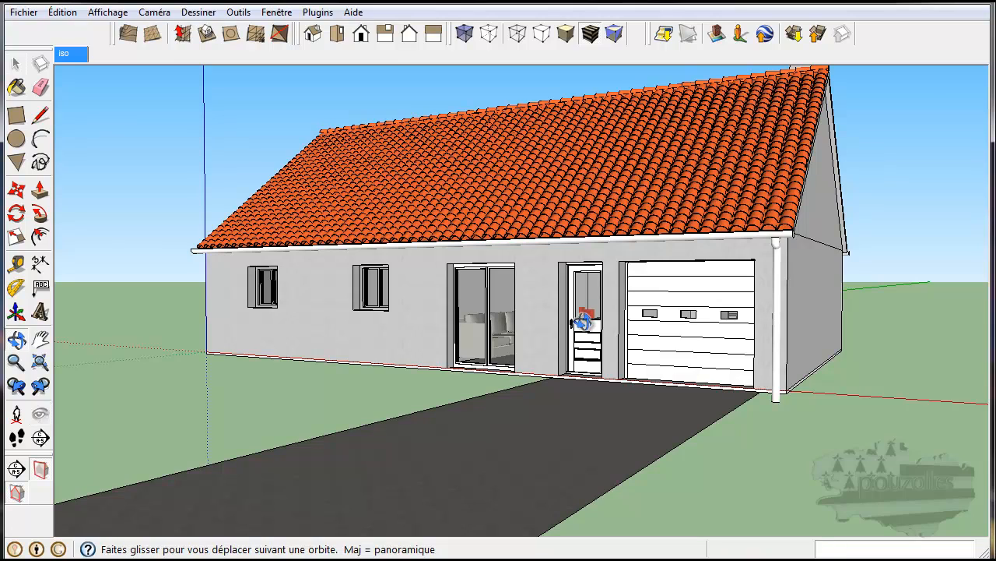
{"action": "left_click_drag", "start_coordinate": [582, 322], "coordinate": [583, 308]}
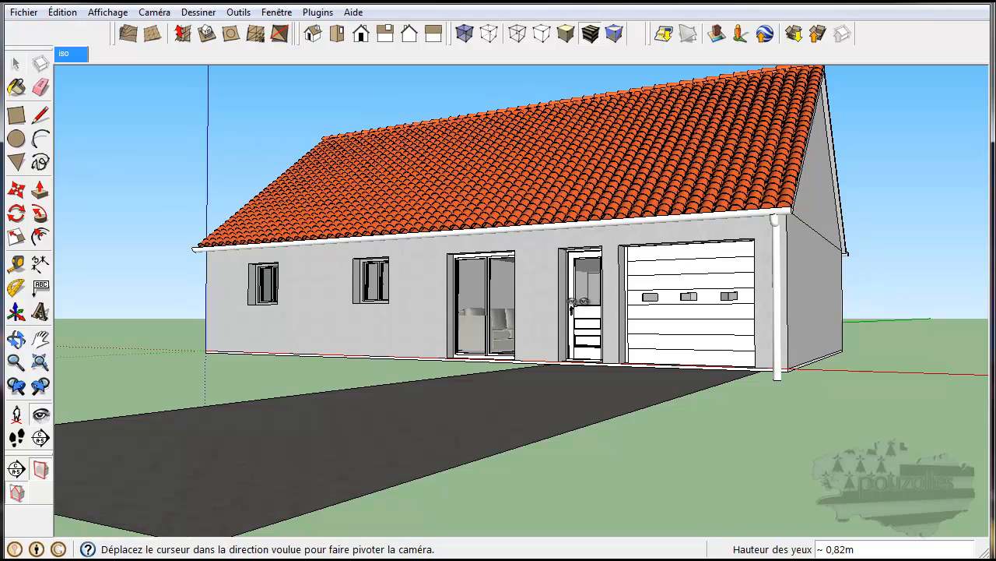
{"action": "middle_click_drag", "start_coordinate": [576, 301], "coordinate": [580, 351], "text": "shift"}
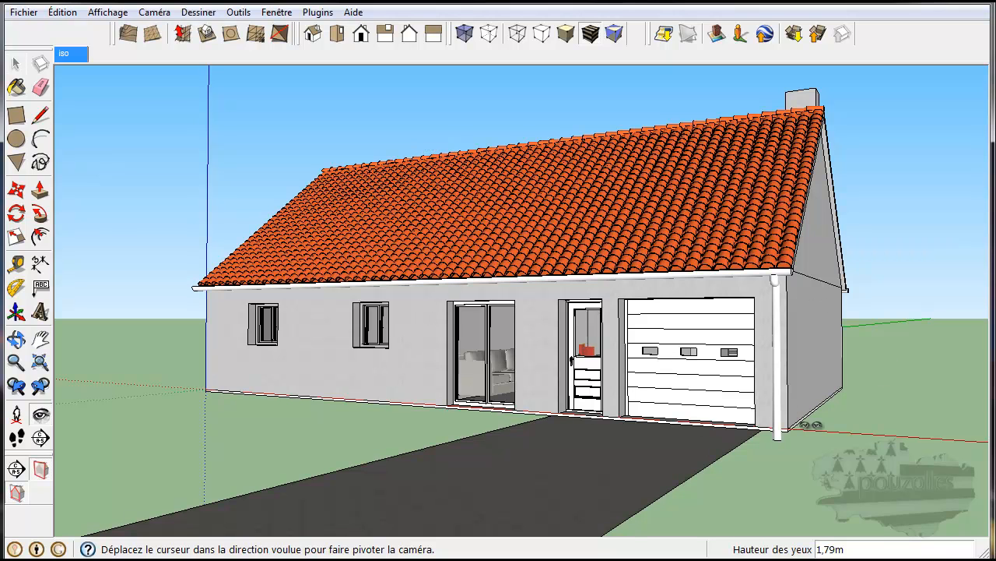
Update the iso scene with the current eye-level view
{"action": "left_click", "coordinate": [15, 64]}
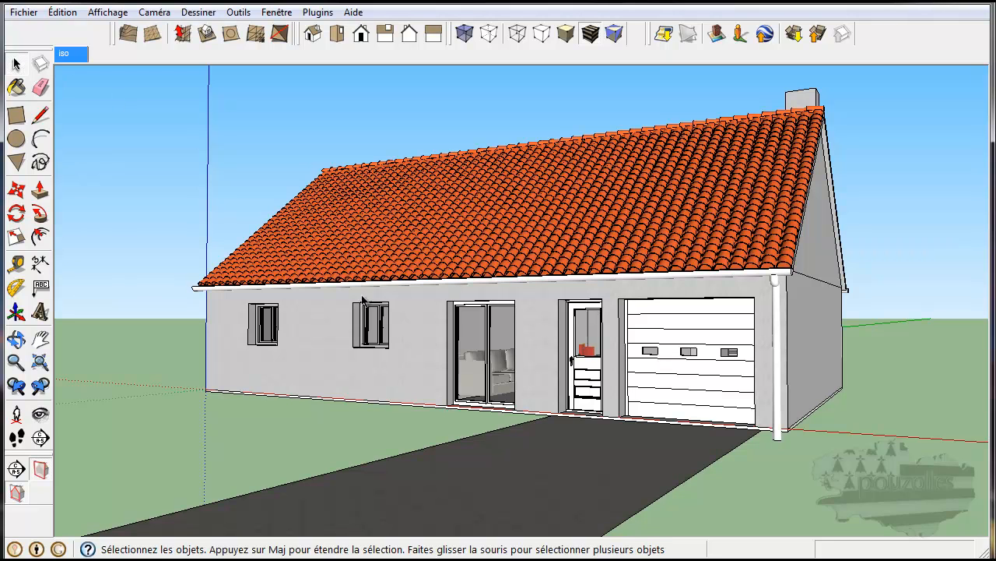
{"action": "right_click", "coordinate": [76, 61]}
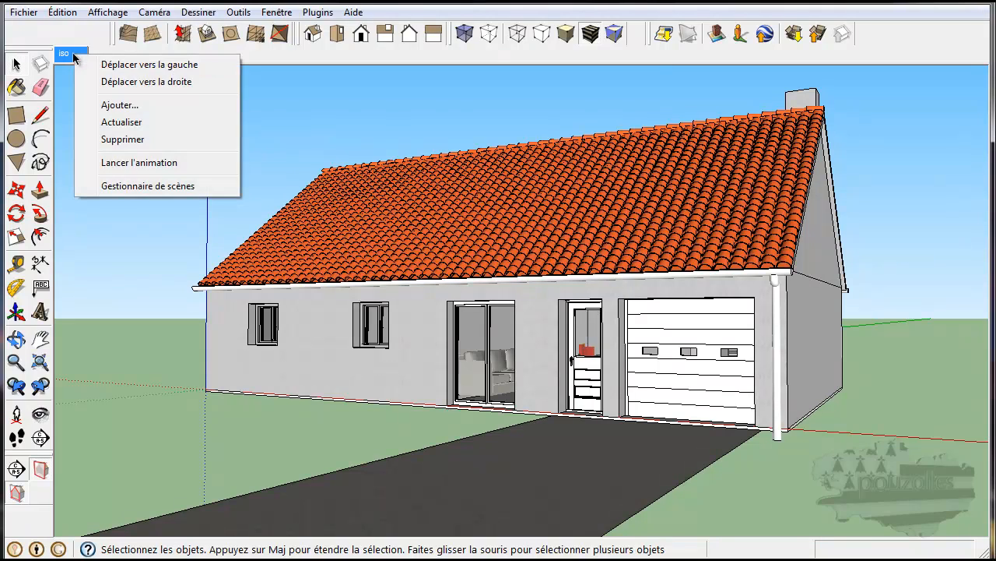
{"action": "left_click", "coordinate": [121, 121]}
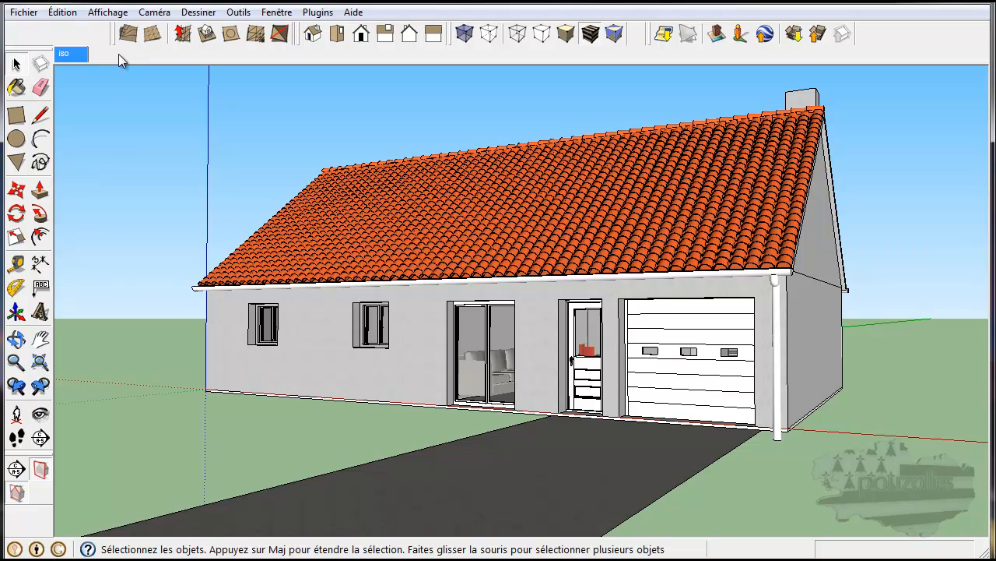
{"action": "right_click", "coordinate": [78, 56]}
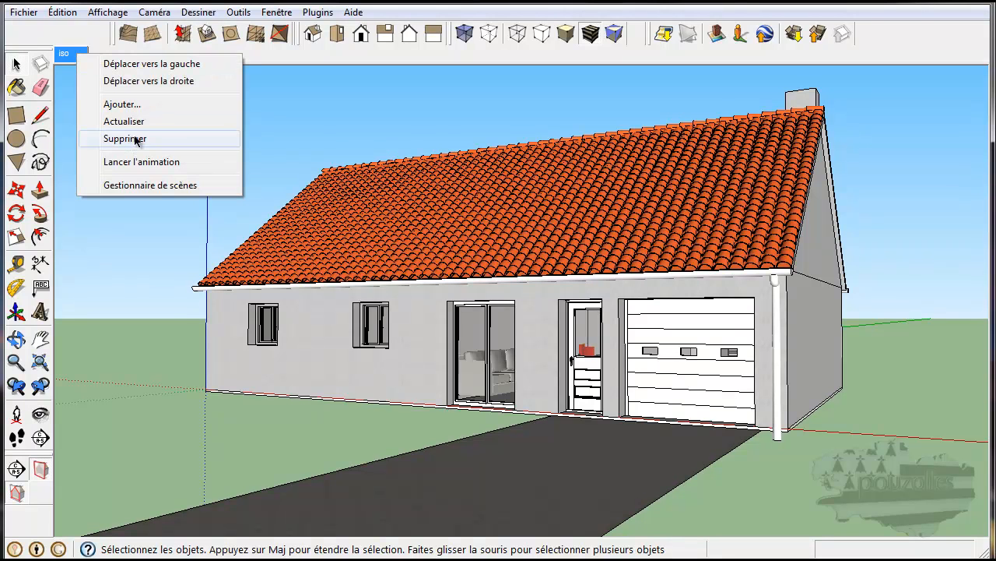
{"action": "left_click", "coordinate": [243, 119]}
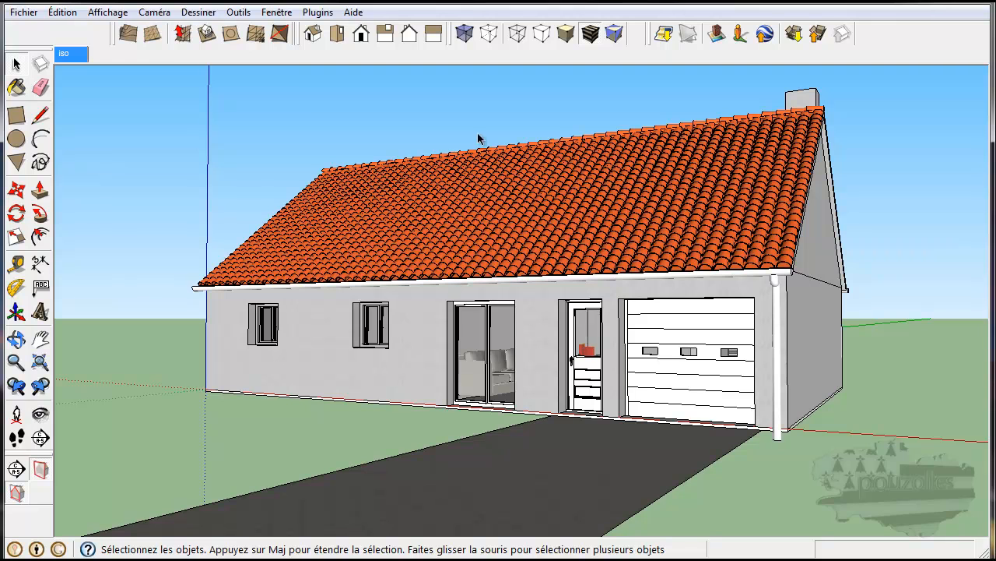
Open the scene manager and add a scene of the current view named 01_masque
{"action": "left_click", "coordinate": [276, 12]}
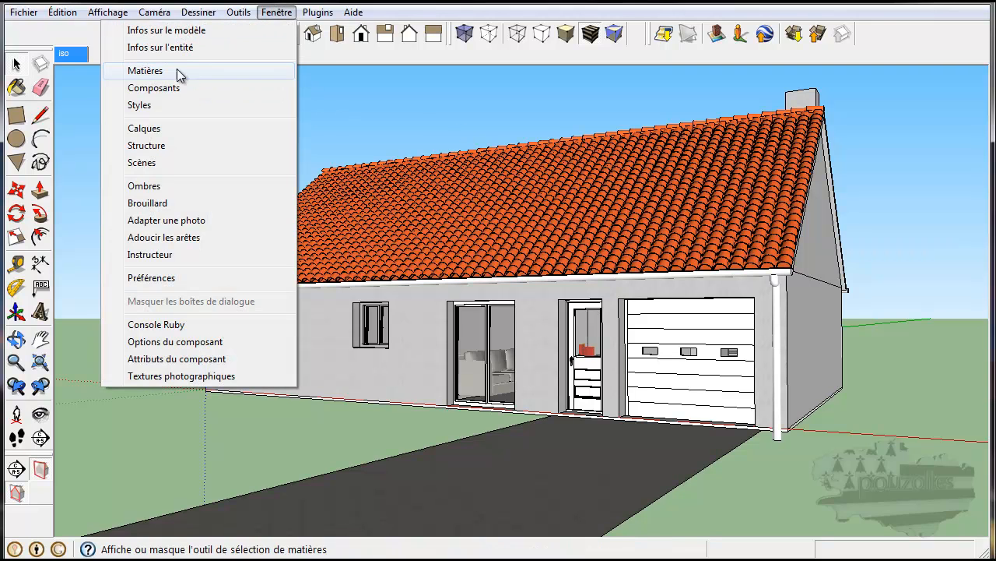
{"action": "left_click", "coordinate": [183, 161]}
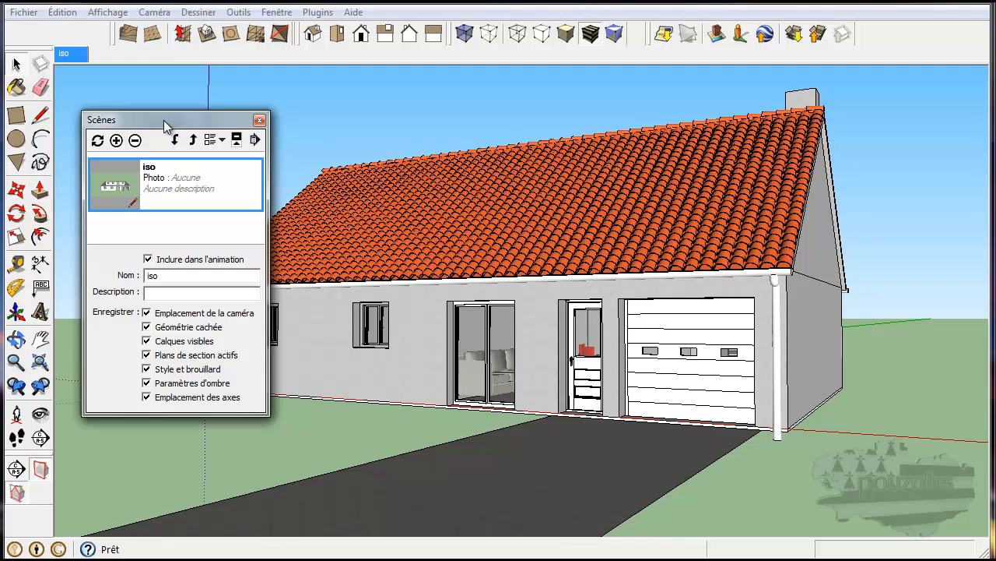
{"action": "left_click_drag", "start_coordinate": [165, 133], "coordinate": [164, 168]}
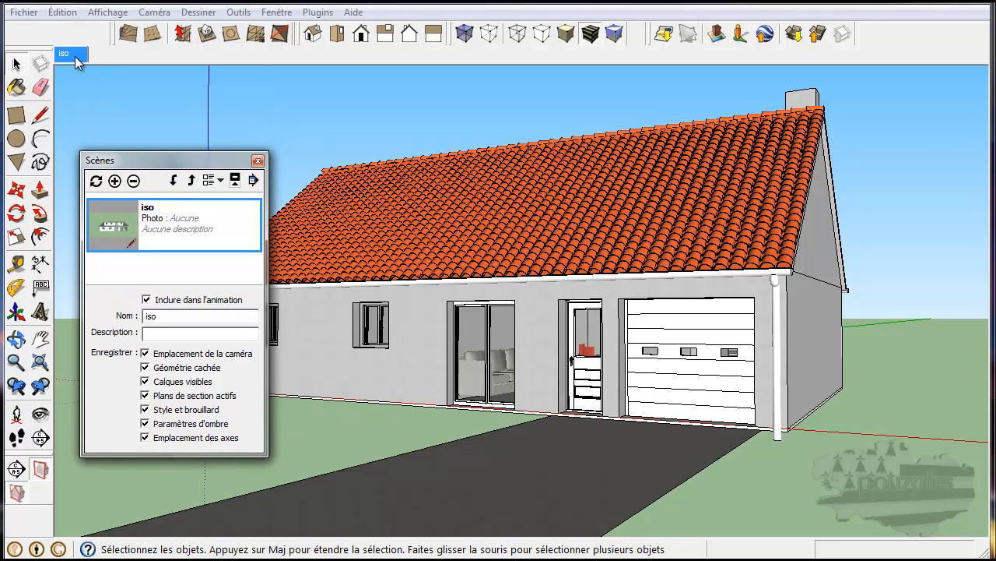
{"action": "left_click", "coordinate": [78, 62]}
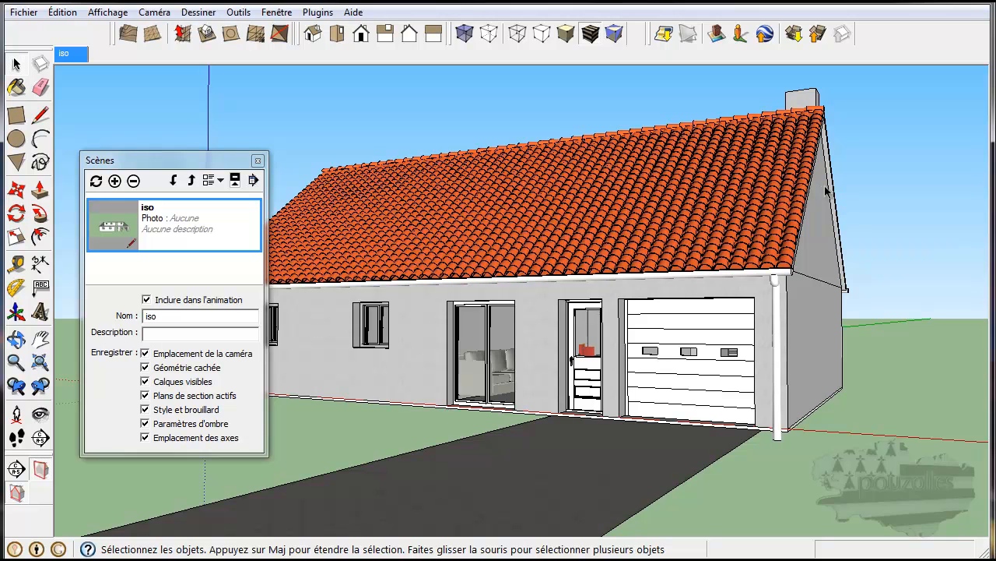
{"action": "left_click", "coordinate": [114, 181]}
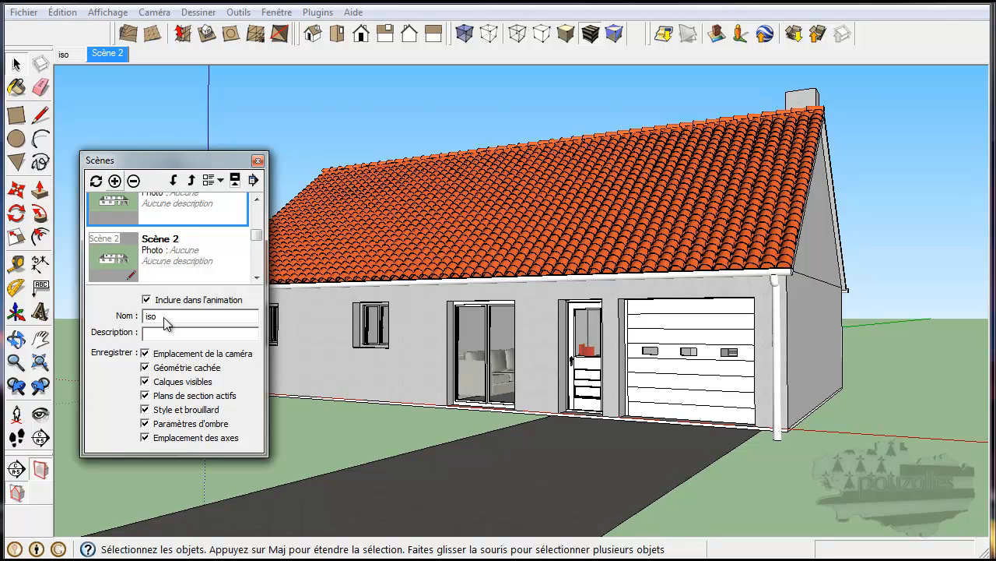
{"action": "mouse_move", "coordinate": [152, 316]}
{"action": "left_mouse_down"}
{"action": "mouse_move", "coordinate": [166, 316]}
{"action": "mouse_move", "coordinate": [145, 316]}
{"action": "left_mouse_up"}
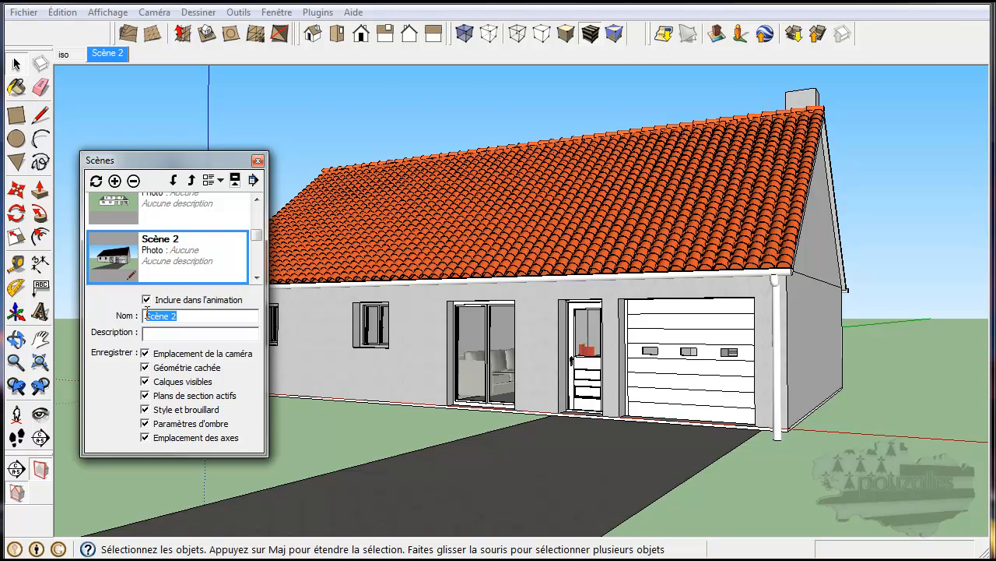
{"action": "type", "text": "p"}
{"action": "type", "text": "masq"}
{"action": "type", "text": "ue"}
{"action": "key", "text": "Return"}
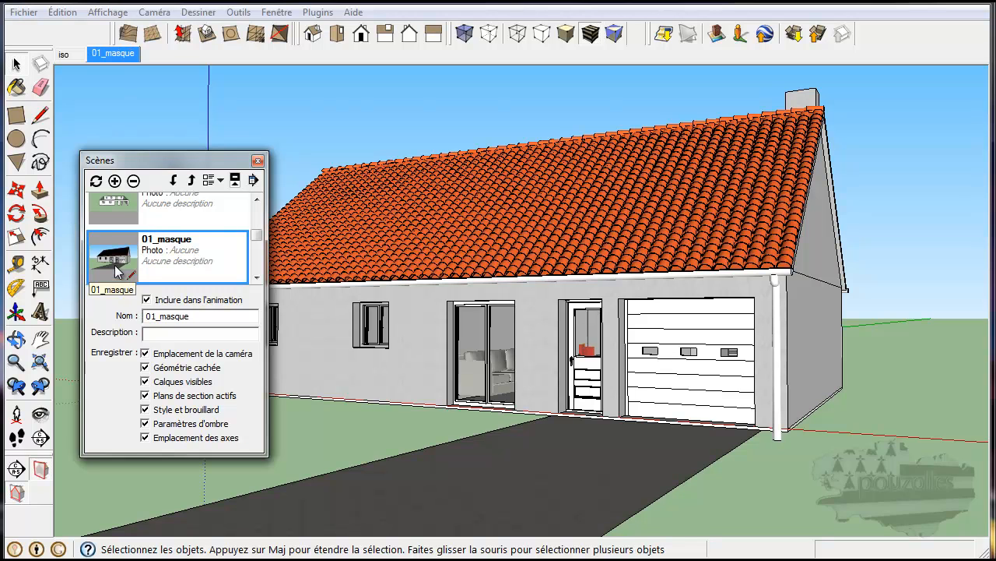
Add another scene of the same view and name it 02_textures
{"action": "left_click", "coordinate": [115, 180]}
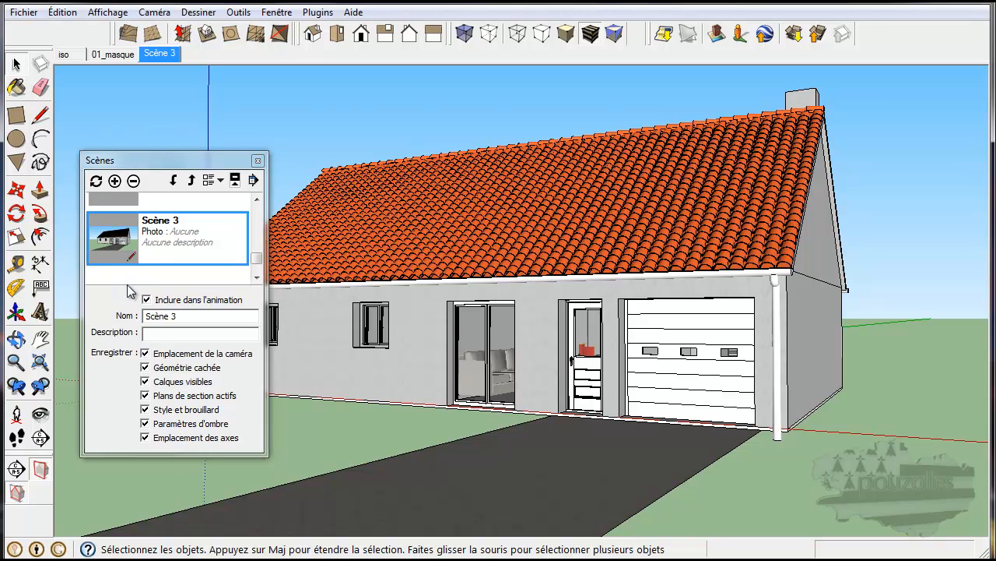
{"action": "left_click_drag", "start_coordinate": [180, 319], "coordinate": [144, 319]}
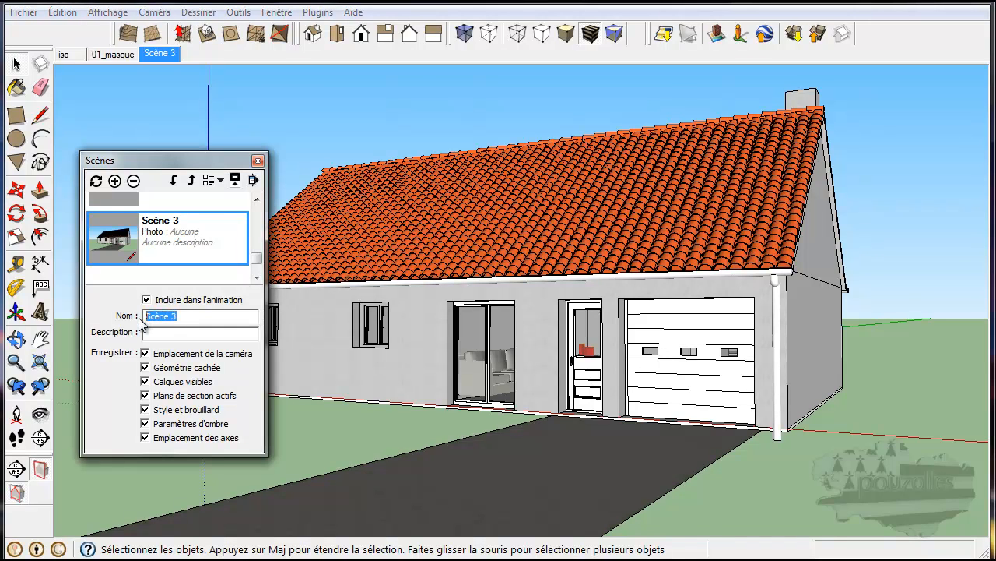
{"action": "type", "text": "02_textures"}
{"action": "key", "text": "Return"}
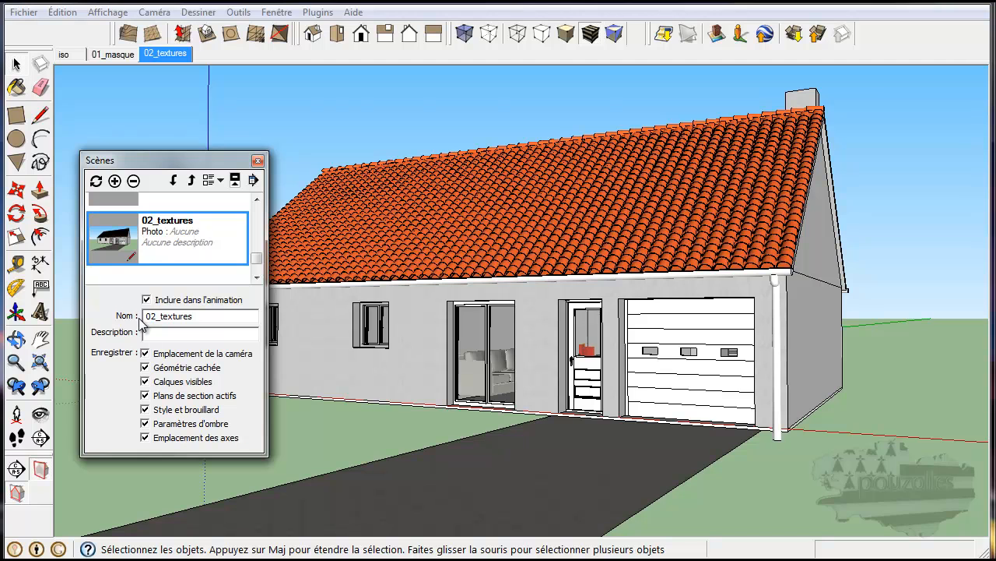
Add a scene of the same view and name it 03_traits, with an underscore after the number
{"action": "left_click", "coordinate": [114, 181]}
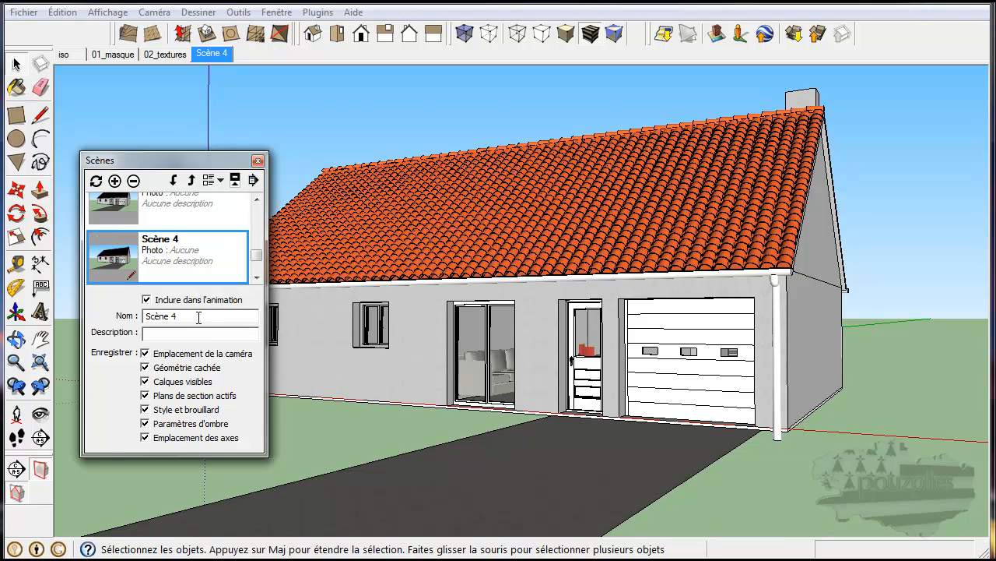
{"action": "left_click_drag", "start_coordinate": [187, 316], "coordinate": [145, 316]}
{"action": "type", "text": "03-traits"}
{"action": "key", "text": "Return"}
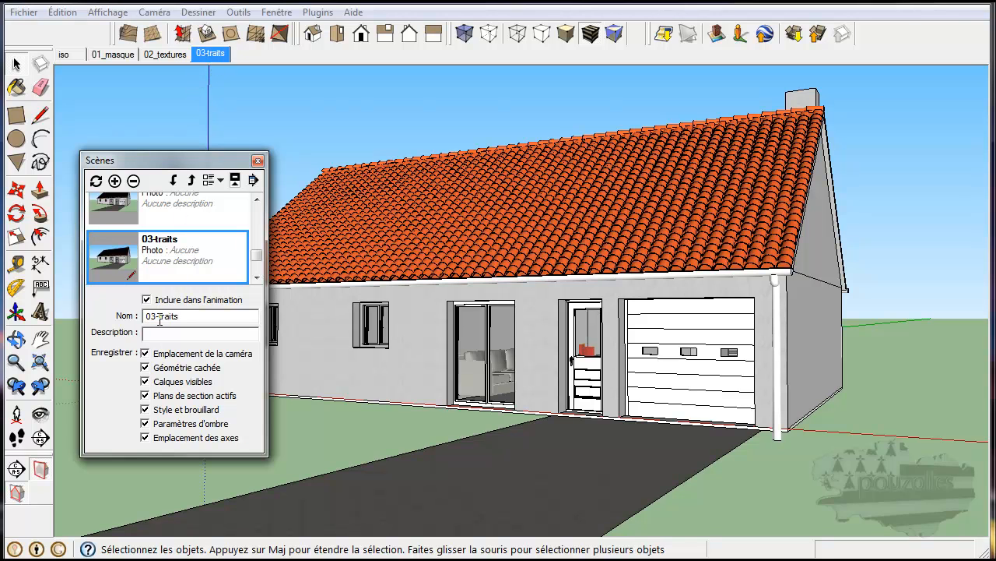
{"action": "left_click_drag", "start_coordinate": [155, 316], "coordinate": [161, 316]}
{"action": "type", "text": "_"}
Add a scene of the same view named 04_ombres and collapse the scene manager out of the way
{"action": "left_click", "coordinate": [114, 181]}
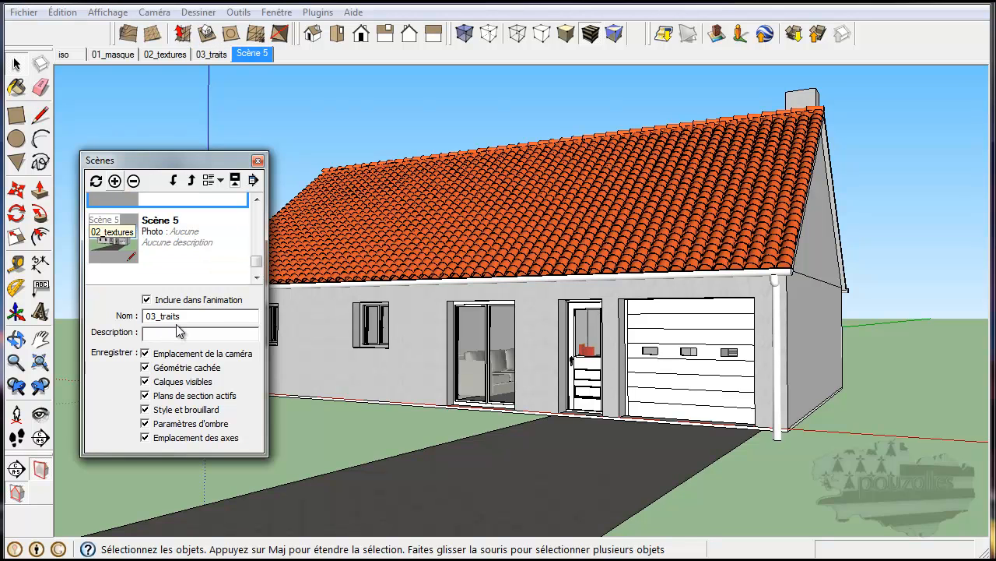
{"action": "left_click_drag", "start_coordinate": [187, 318], "coordinate": [132, 318]}
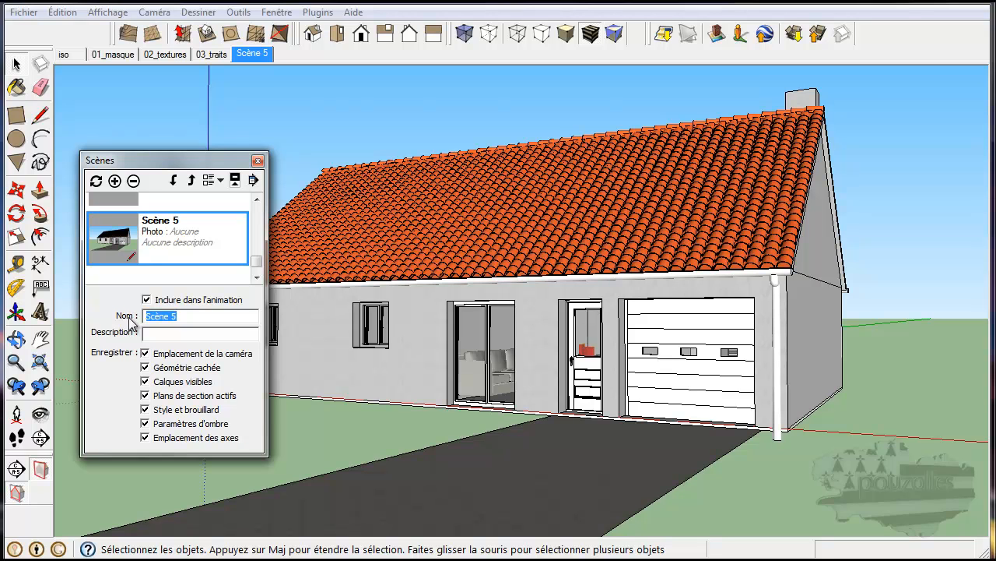
{"action": "type", "text": "04_ombres"}
{"action": "key", "text": "Return"}
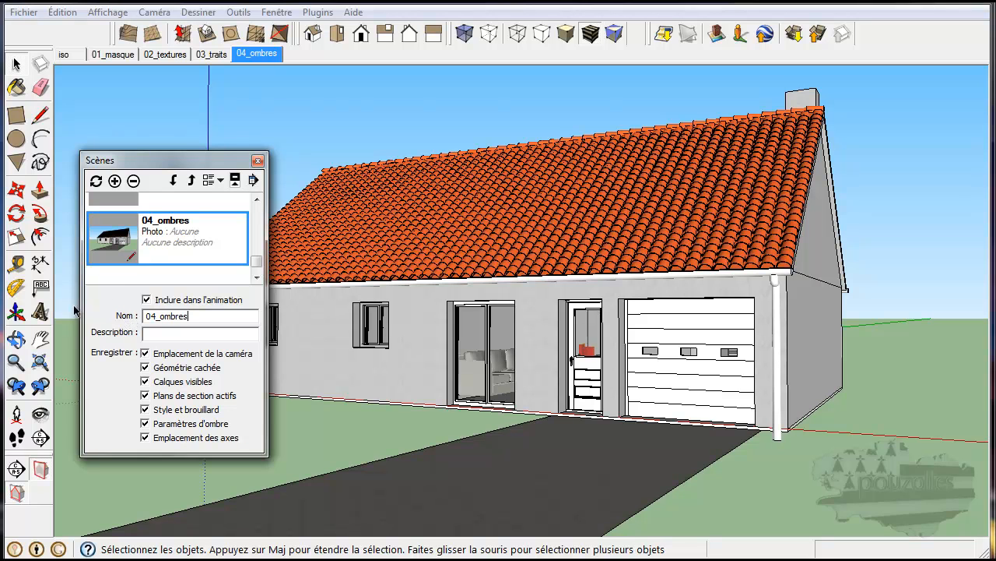
{"action": "left_click", "coordinate": [206, 164]}
{"action": "left_click_drag", "start_coordinate": [206, 162], "coordinate": [193, 557]}
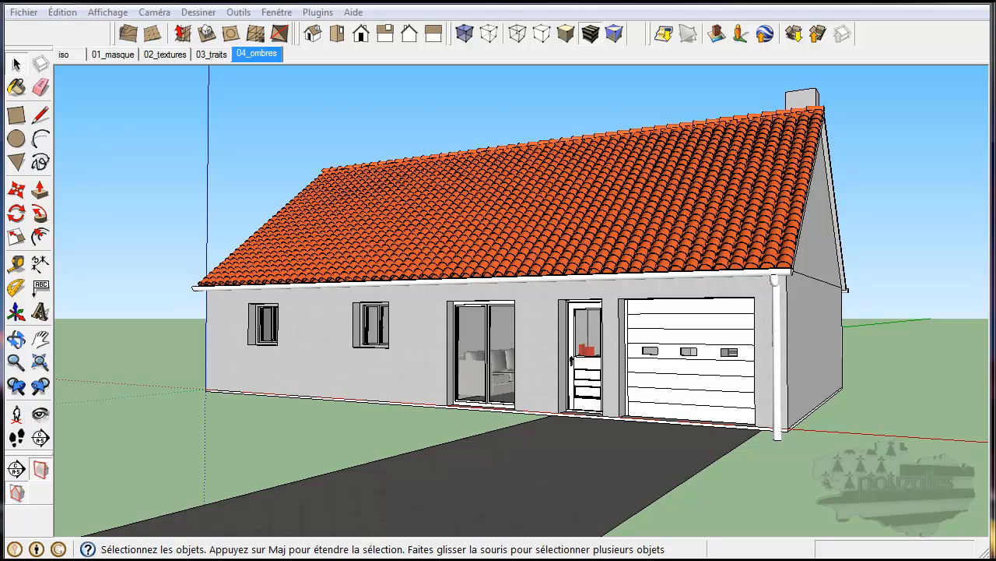
Check the camera view in each scene from iso through 04_ombres and back to iso
{"action": "left_click", "coordinate": [74, 53]}
{"action": "left_click", "coordinate": [112, 55]}
{"action": "left_click", "coordinate": [165, 55]}
{"action": "left_click", "coordinate": [211, 54]}
{"action": "left_click", "coordinate": [250, 56]}
{"action": "left_click", "coordinate": [211, 55]}
{"action": "left_click", "coordinate": [165, 55]}
{"action": "left_click", "coordinate": [113, 55]}
{"action": "left_click", "coordinate": [67, 55]}
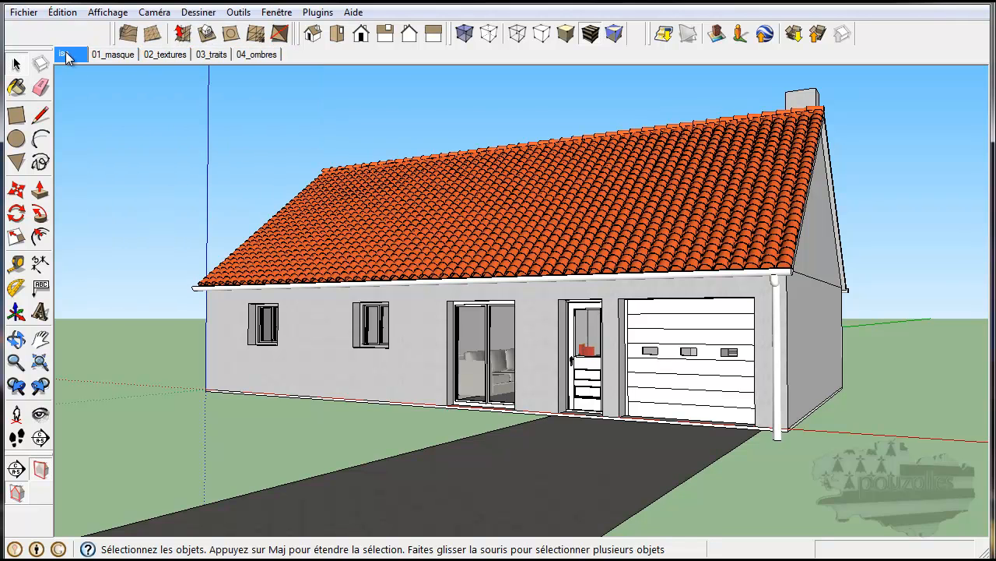
Activate the 01_masque scene and open the style settings beside the house view
{"action": "left_click", "coordinate": [114, 56]}
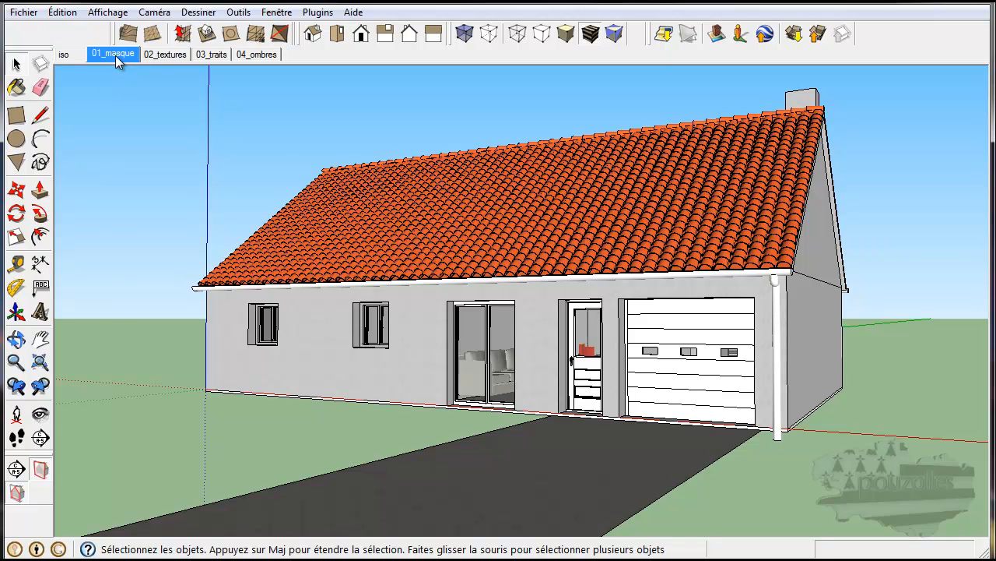
{"action": "left_click", "coordinate": [277, 12]}
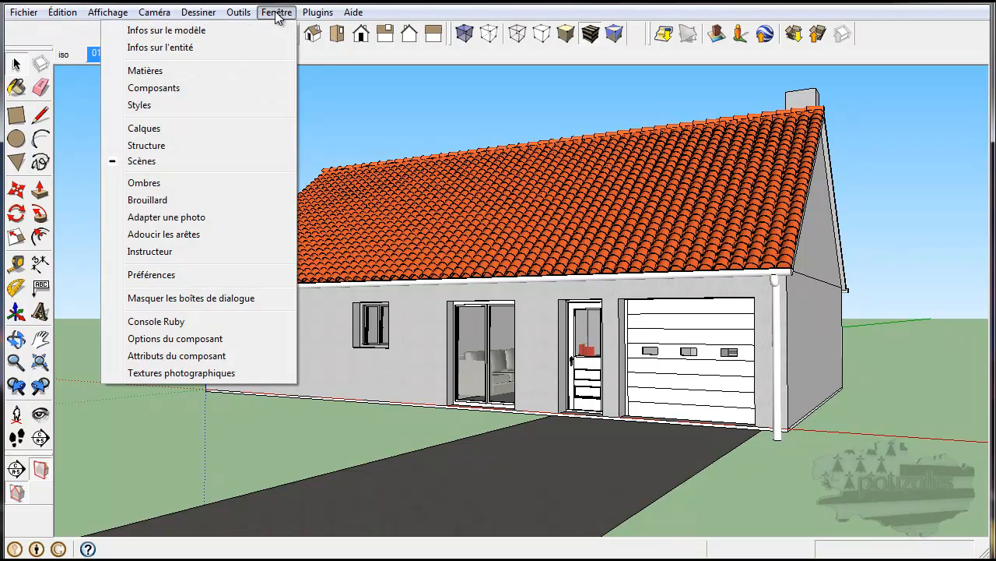
{"action": "left_click", "coordinate": [140, 105]}
{"action": "left_click_drag", "start_coordinate": [869, 84], "coordinate": [681, 145]}
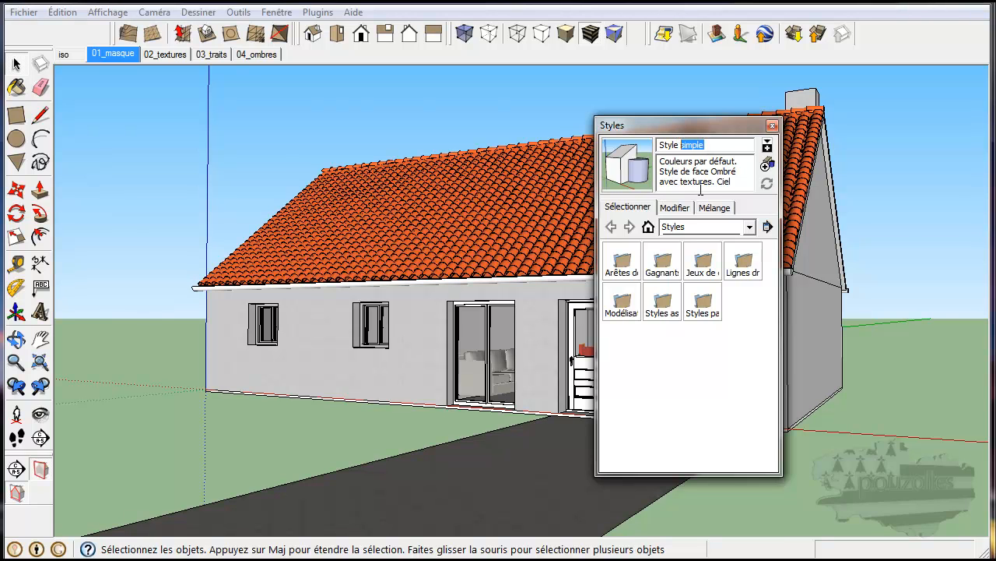
Try to rename the current style as Style masque
{"action": "type", "text": "masqu"}
{"action": "left_click", "coordinate": [662, 165]}
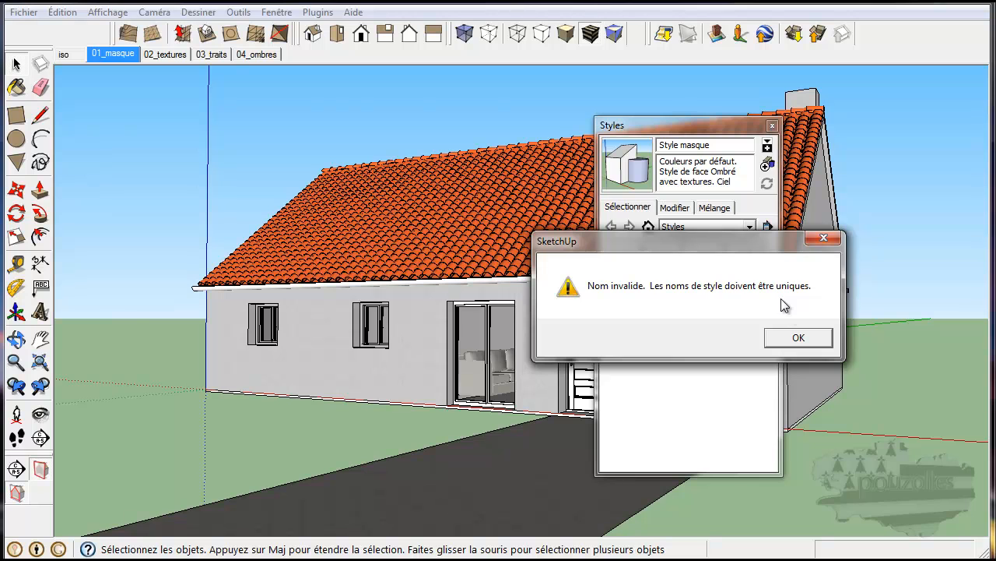
{"action": "left_click", "coordinate": [798, 338]}
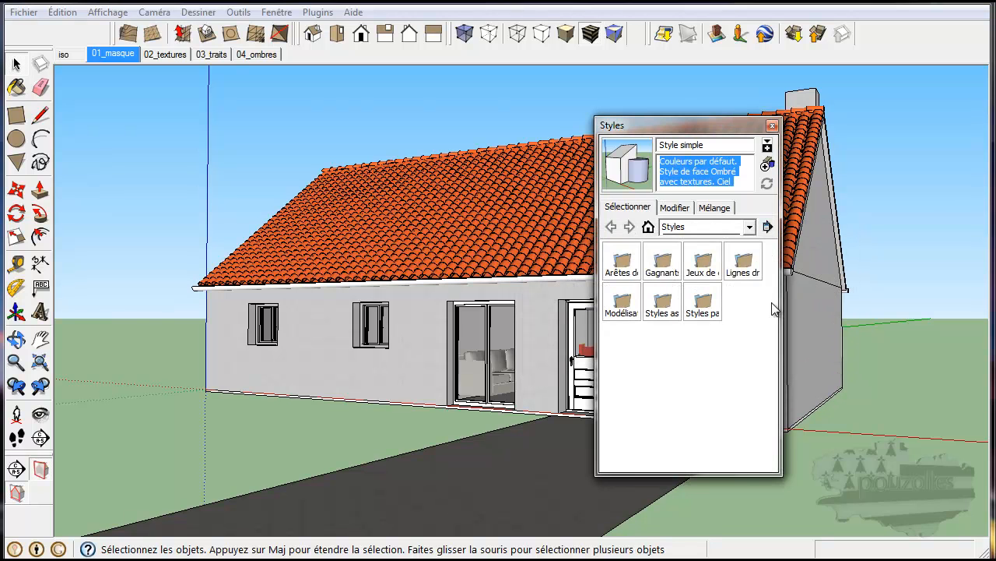
Rename the current style as Style-masque and clear its description text
{"action": "left_click_drag", "start_coordinate": [680, 145], "coordinate": [716, 146]}
{"action": "type", "text": "-masqu"}
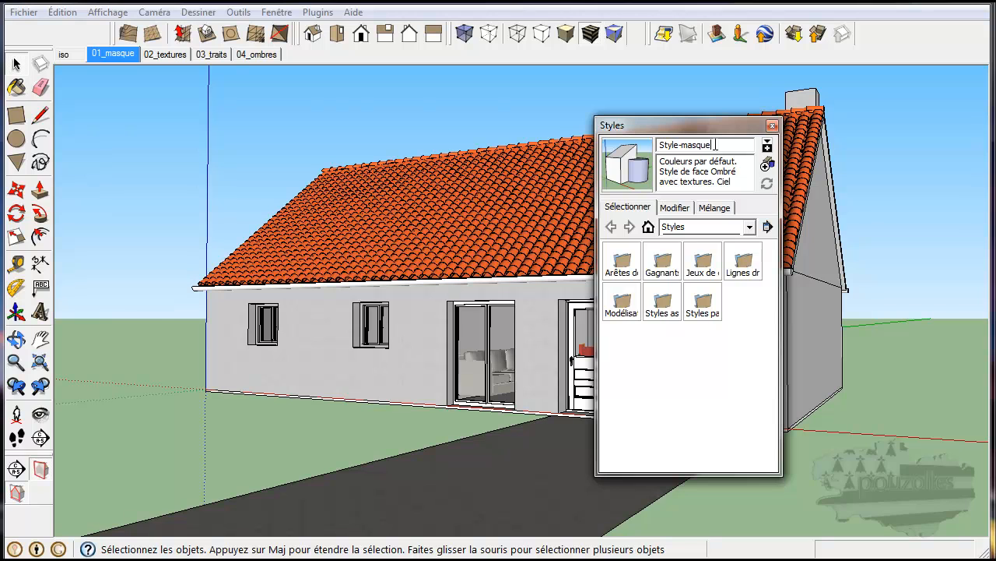
{"action": "key", "text": "Return"}
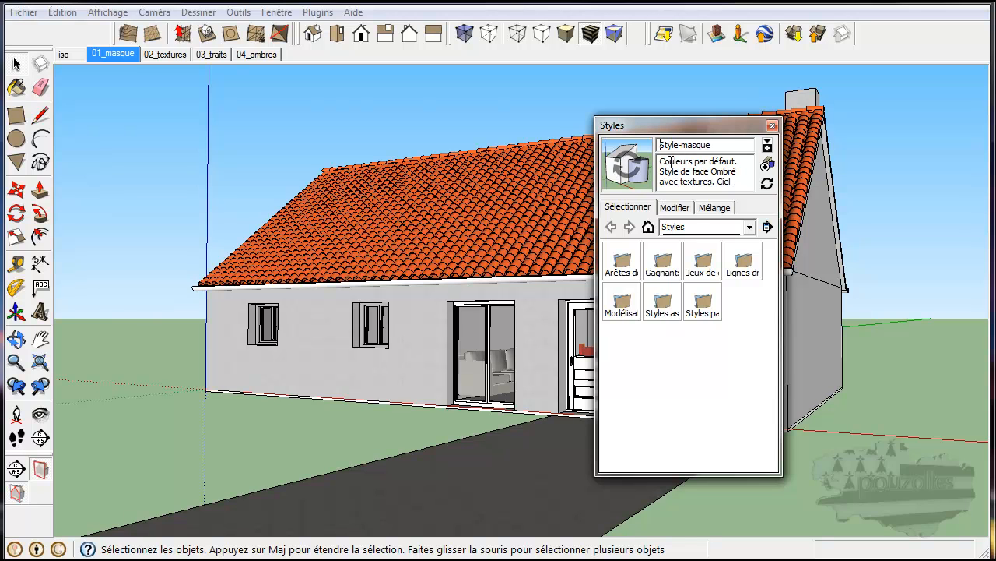
{"action": "left_click_drag", "start_coordinate": [659, 161], "coordinate": [757, 194]}
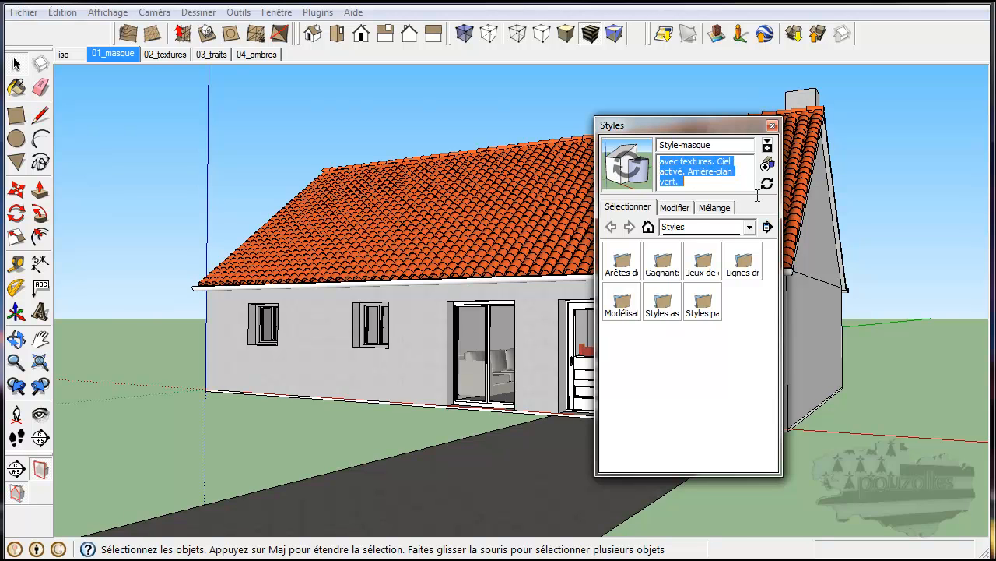
{"action": "key", "text": "Delete"}
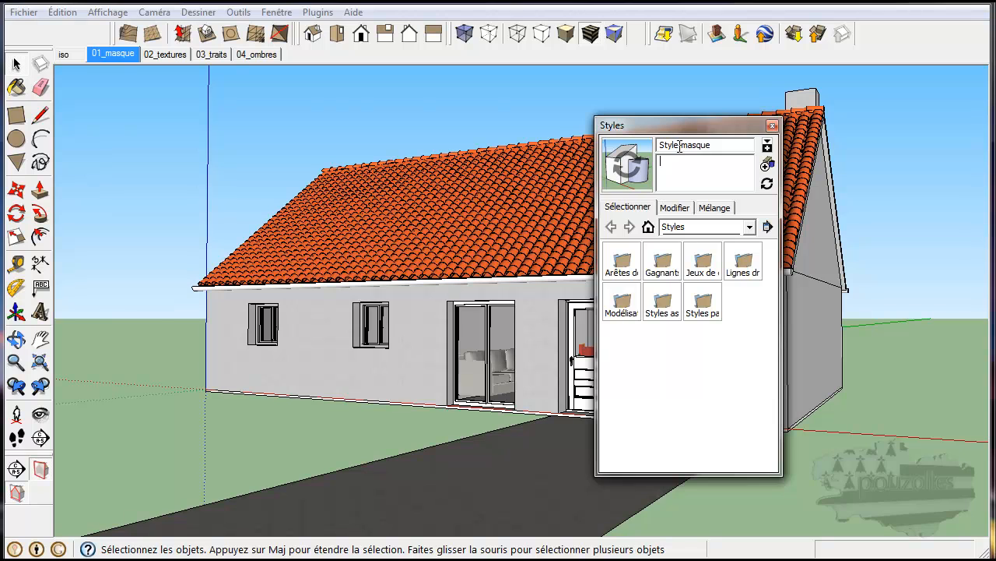
Turn off the display of edges in Style-masque for the 01_masque scene
{"action": "left_click", "coordinate": [114, 53]}
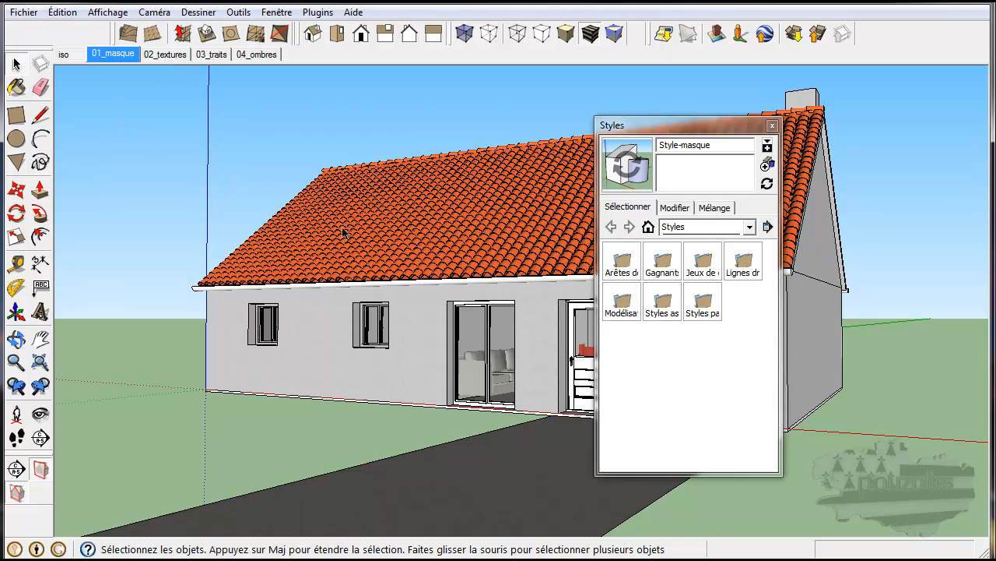
{"action": "left_click", "coordinate": [674, 208]}
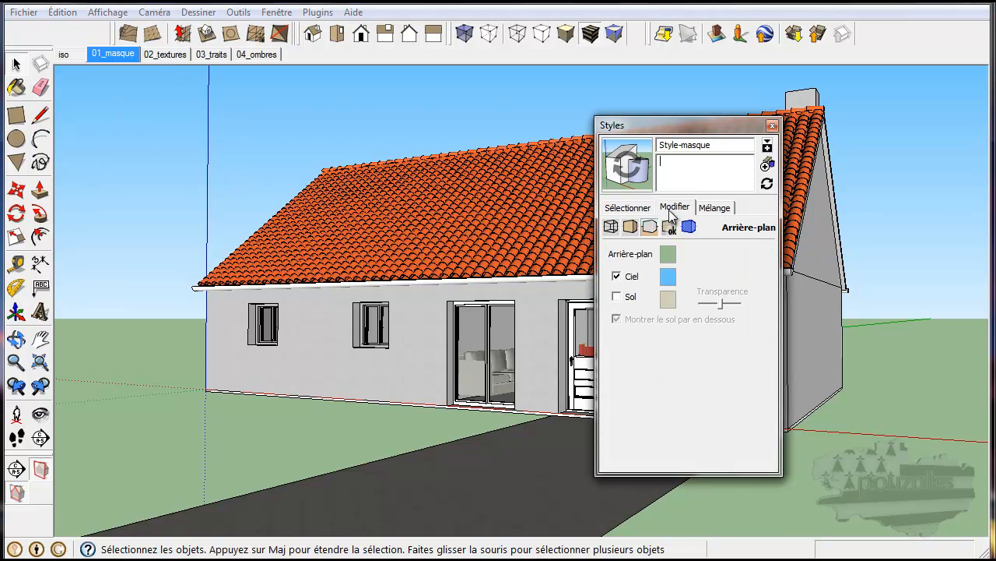
{"action": "left_click", "coordinate": [611, 226]}
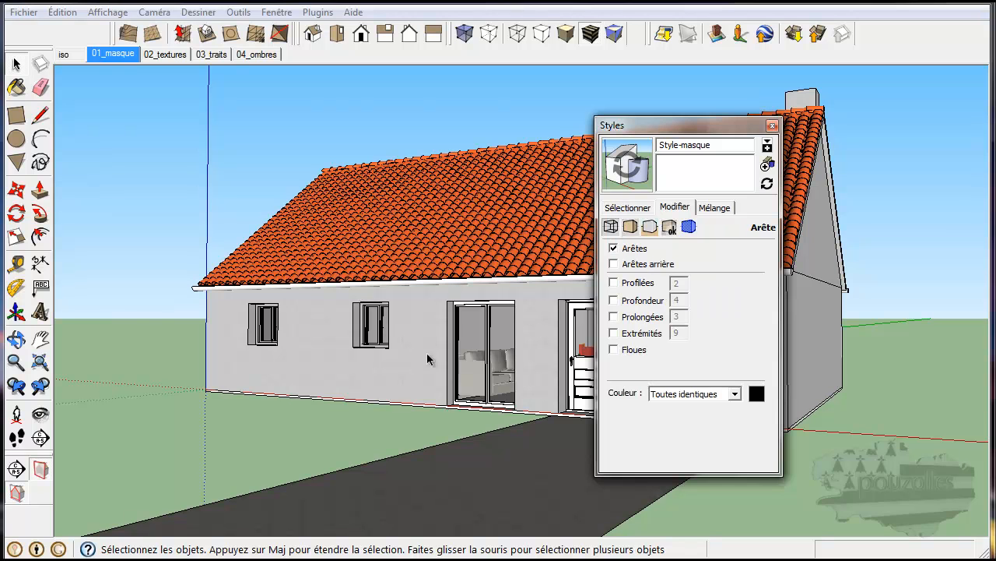
{"action": "left_click", "coordinate": [614, 248]}
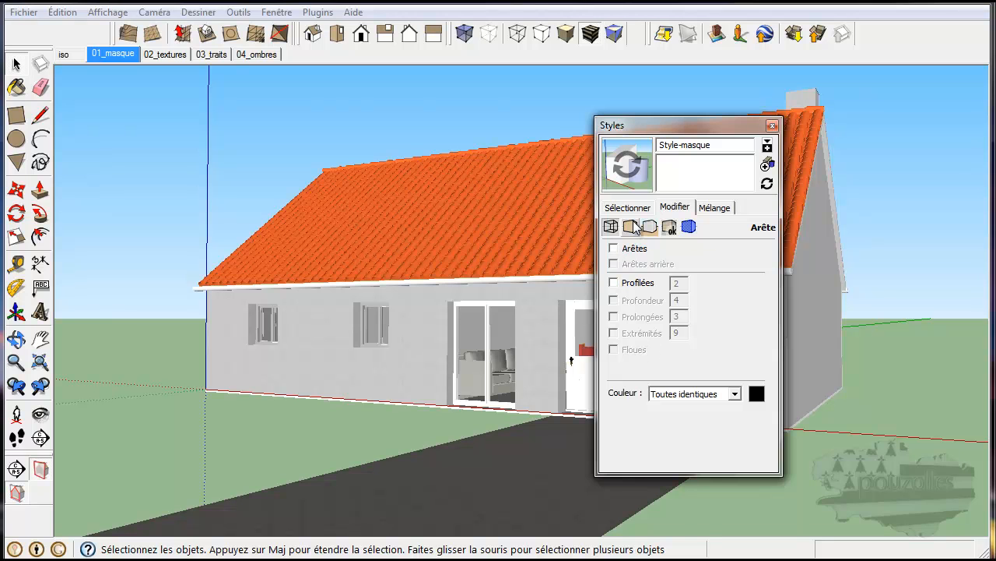
Set the front face colour of Style-masque to black using the colour wheel
{"action": "left_click", "coordinate": [634, 225]}
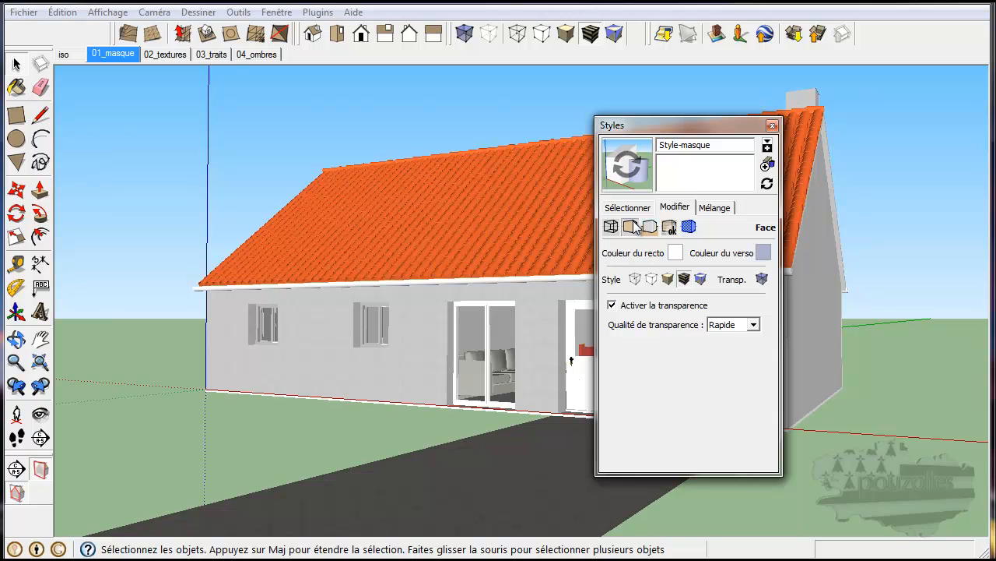
{"action": "left_click", "coordinate": [676, 253]}
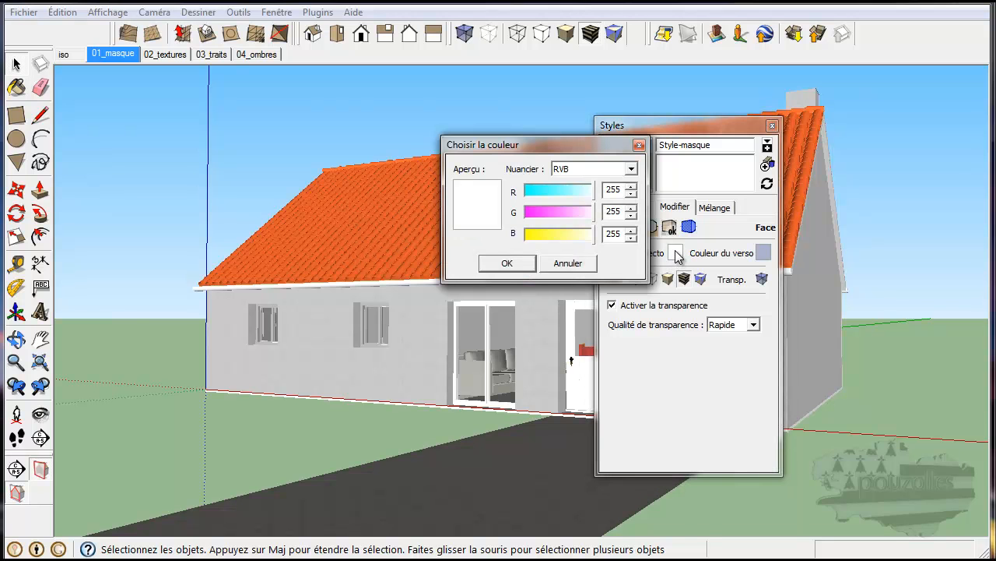
{"action": "left_click", "coordinate": [632, 169]}
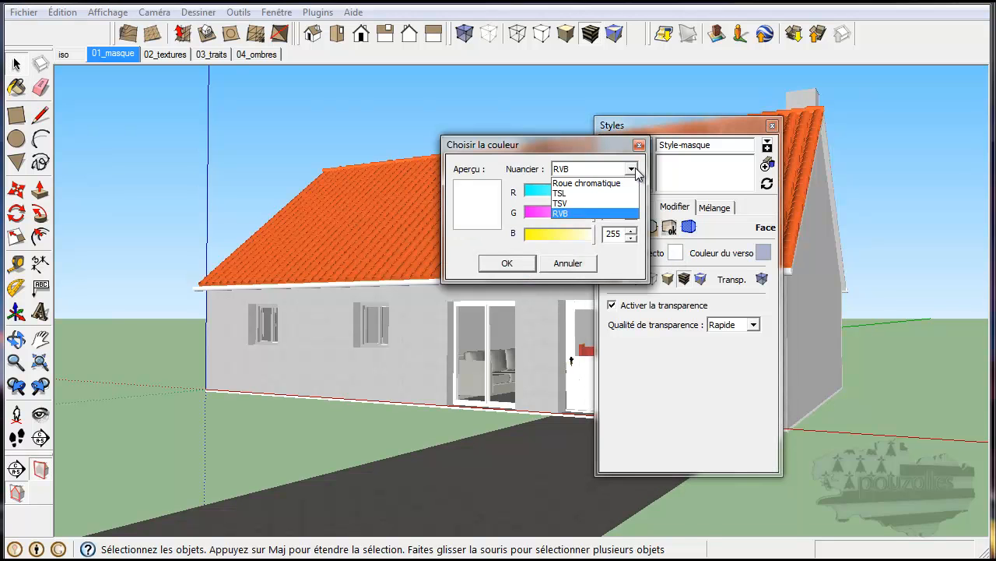
{"action": "left_click", "coordinate": [584, 183]}
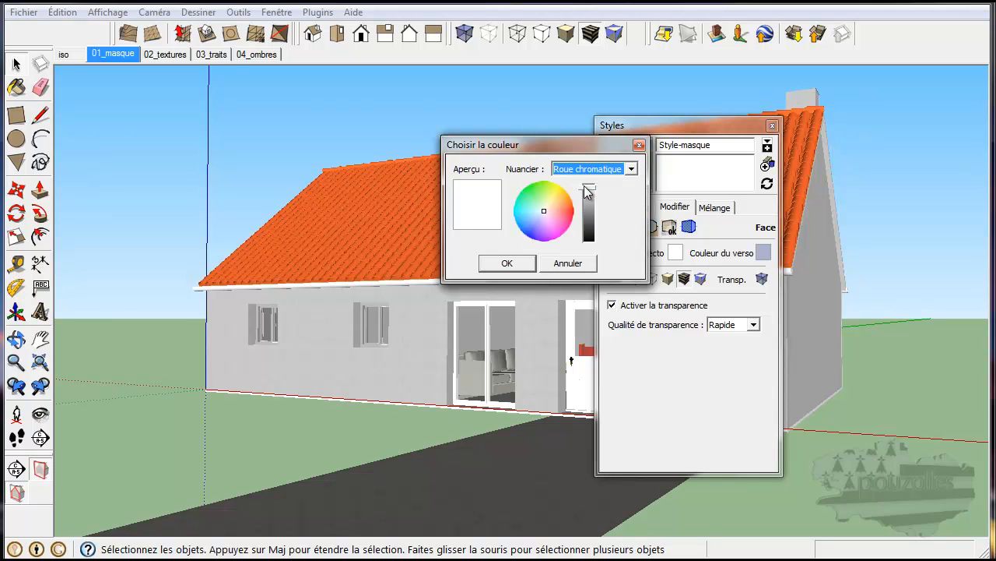
{"action": "left_click_drag", "start_coordinate": [595, 204], "coordinate": [594, 244]}
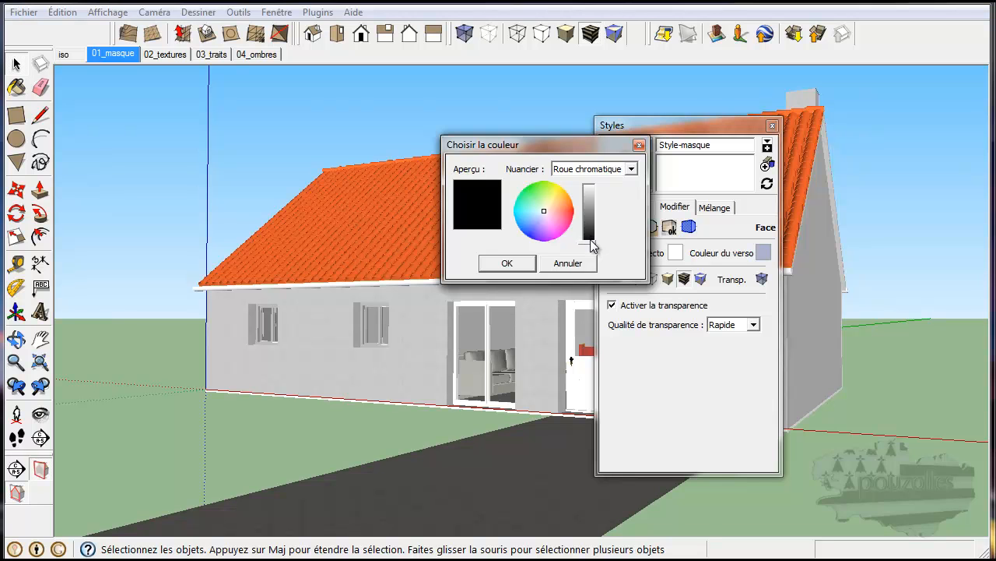
{"action": "left_click", "coordinate": [506, 264]}
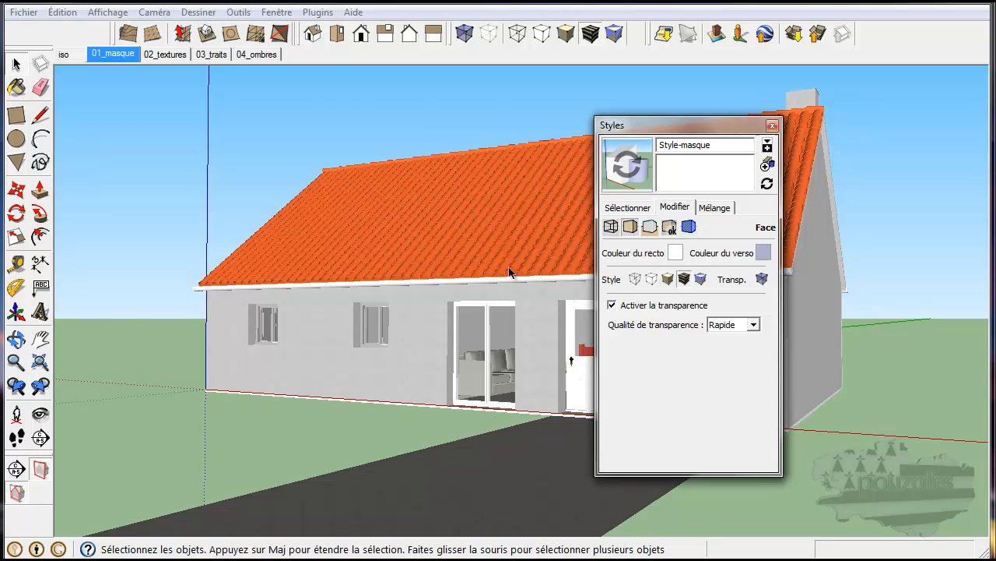
Set the back face colour of Style-masque to black and display the faces in monochrome
{"action": "left_click", "coordinate": [764, 253]}
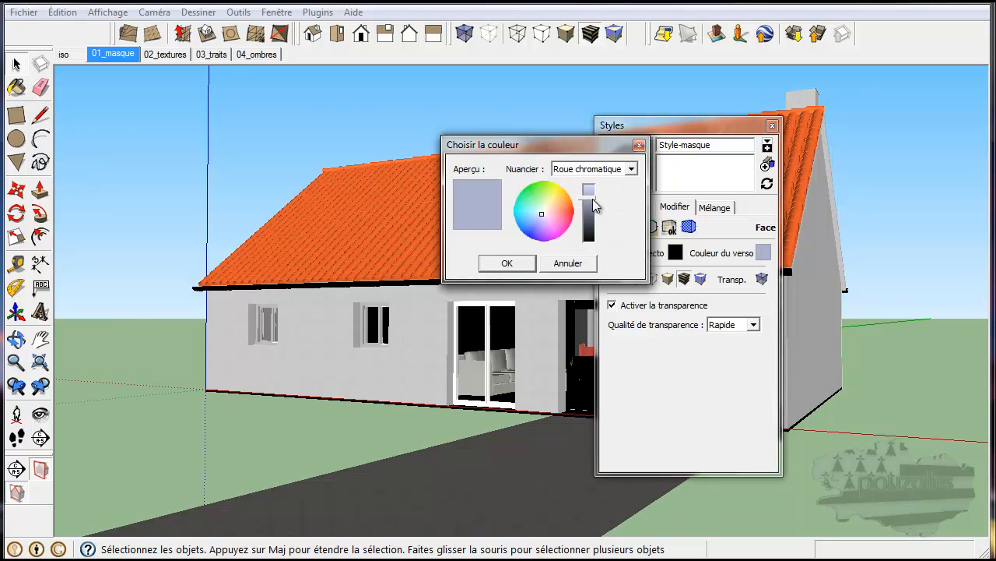
{"action": "left_click_drag", "start_coordinate": [592, 199], "coordinate": [594, 240]}
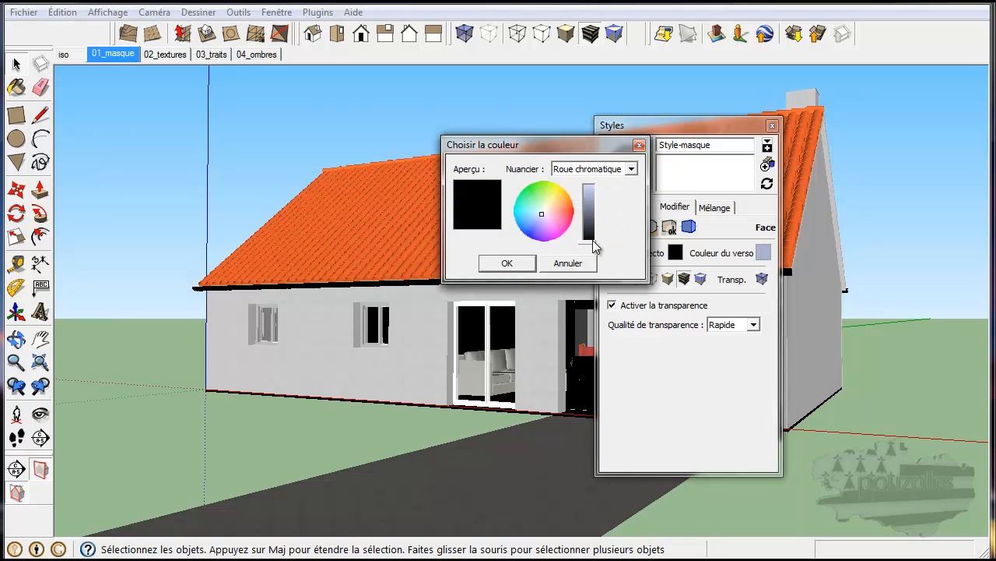
{"action": "left_click", "coordinate": [507, 264]}
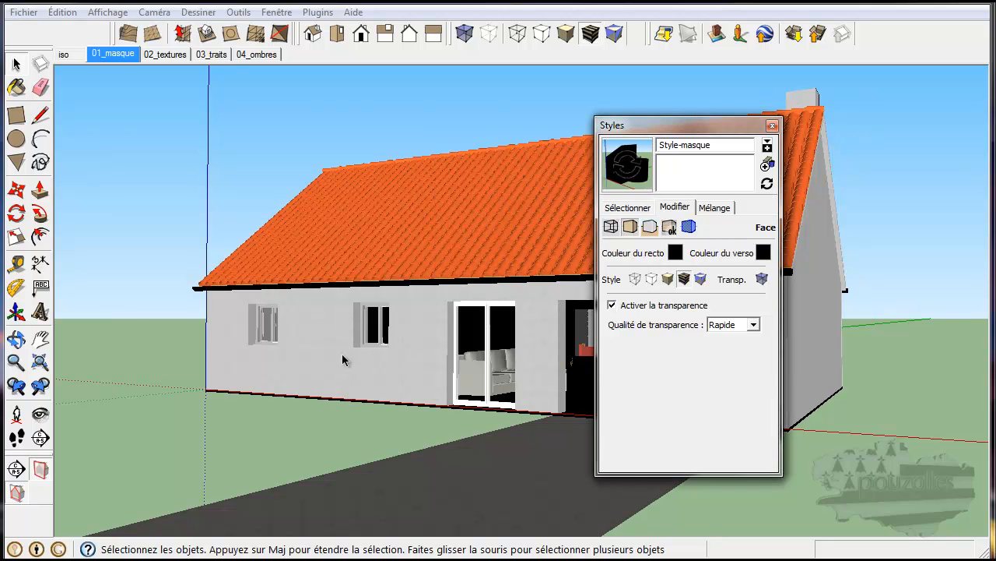
{"action": "left_click", "coordinate": [701, 279]}
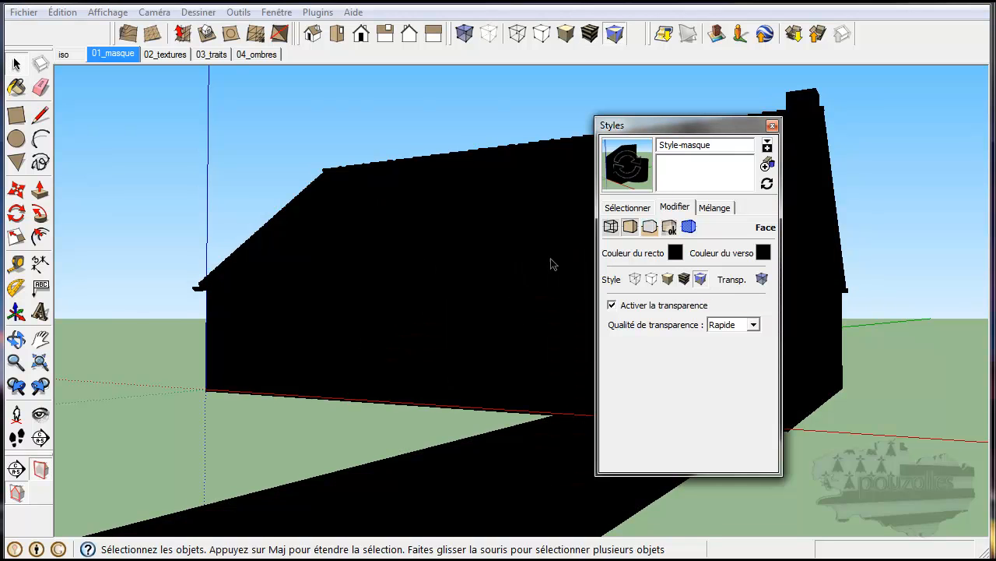
Turn off the sky in Style-masque and set the background colour to white, RGB 255, 255, 255
{"action": "left_click", "coordinate": [650, 226]}
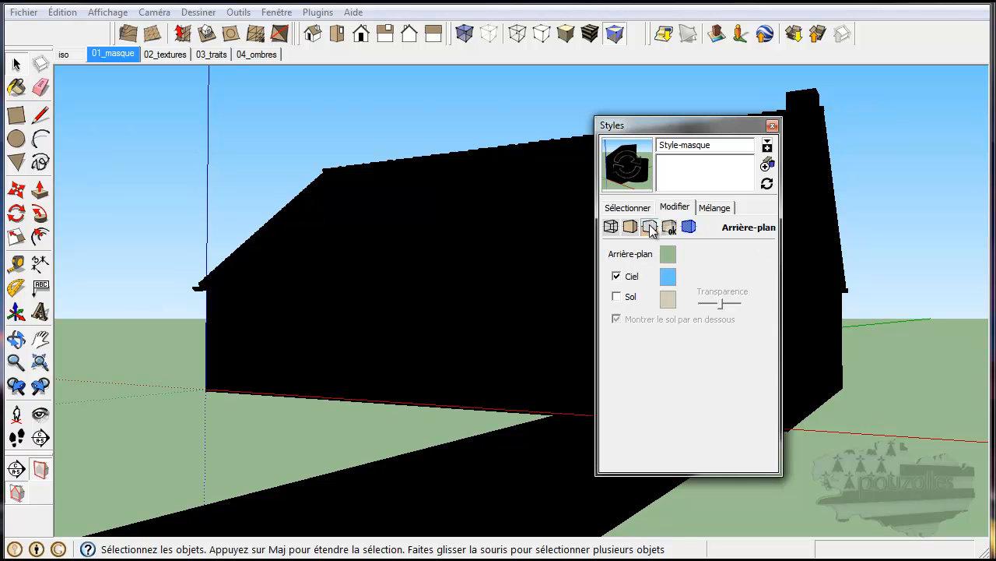
{"action": "left_click", "coordinate": [617, 277]}
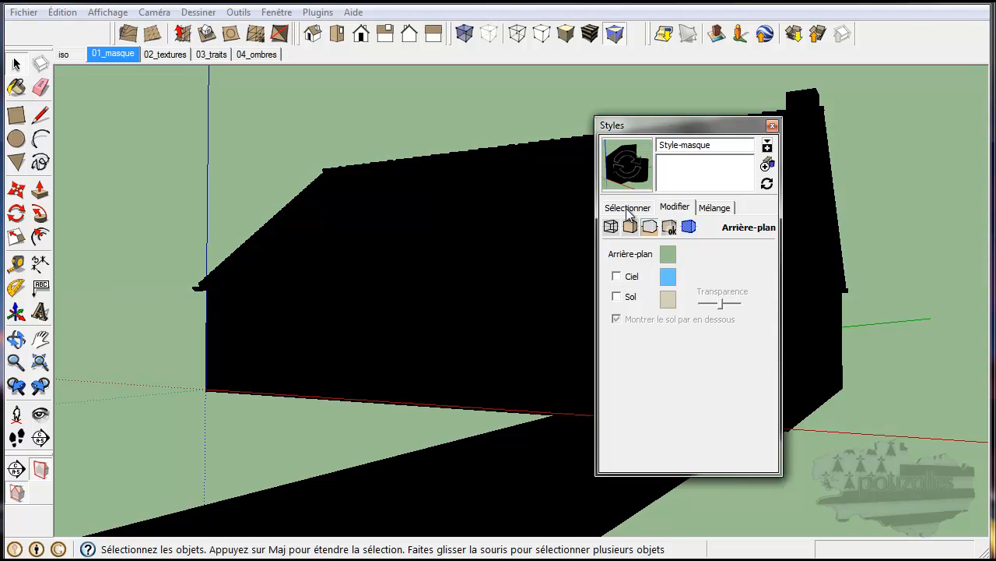
{"action": "left_click", "coordinate": [668, 254]}
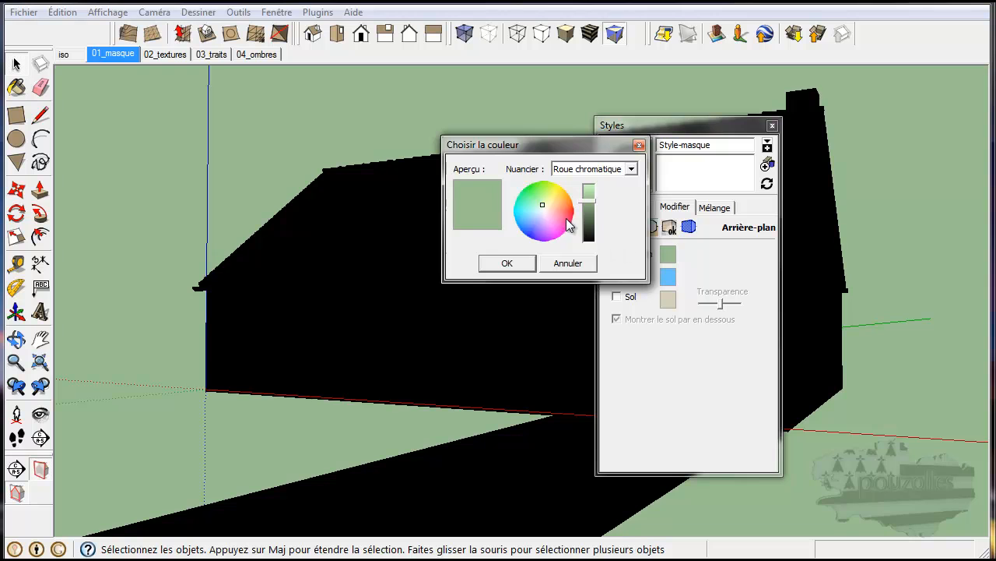
{"action": "left_click", "coordinate": [598, 169]}
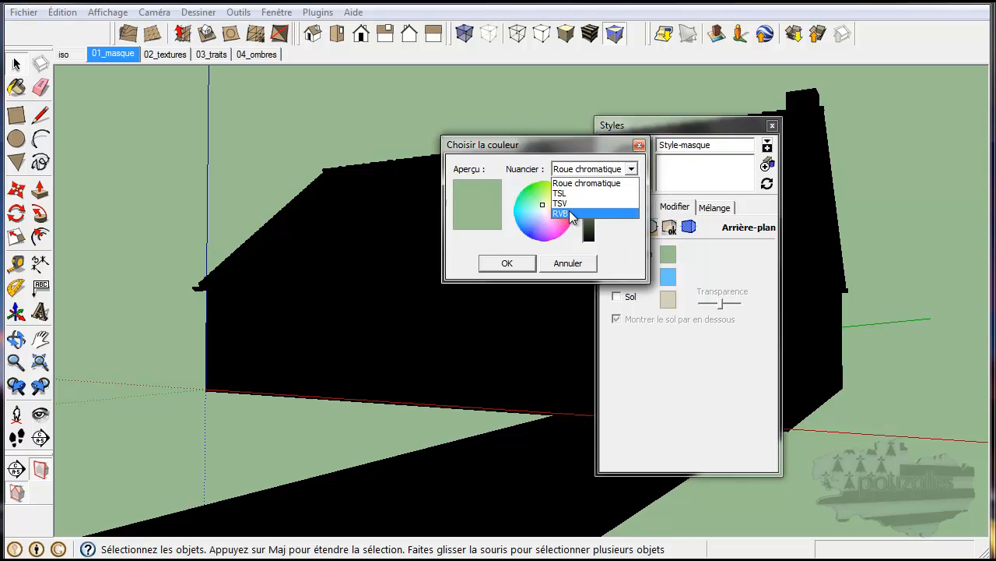
{"action": "left_click", "coordinate": [569, 212]}
{"action": "left_click_drag", "start_coordinate": [569, 194], "coordinate": [614, 233]}
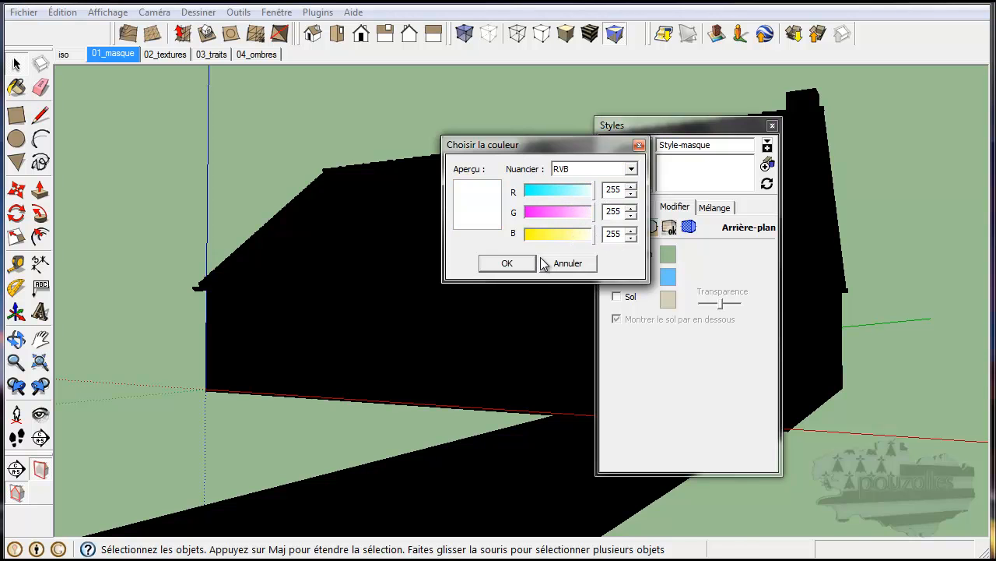
{"action": "left_click", "coordinate": [507, 263]}
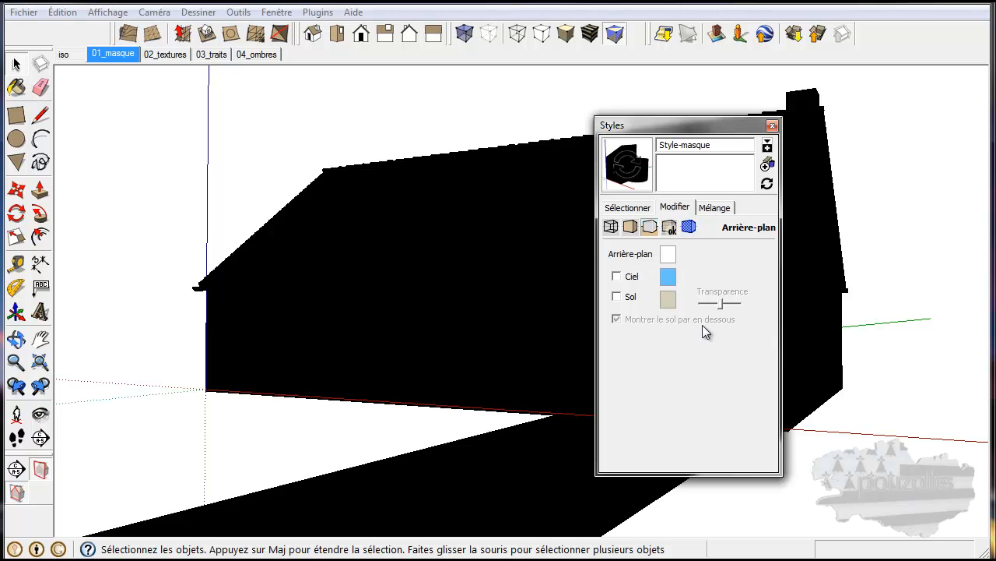
Review the remaining style settings, save the changes to Style-masque and update the 01_masque scene
{"action": "left_click", "coordinate": [671, 227]}
{"action": "left_click", "coordinate": [688, 226]}
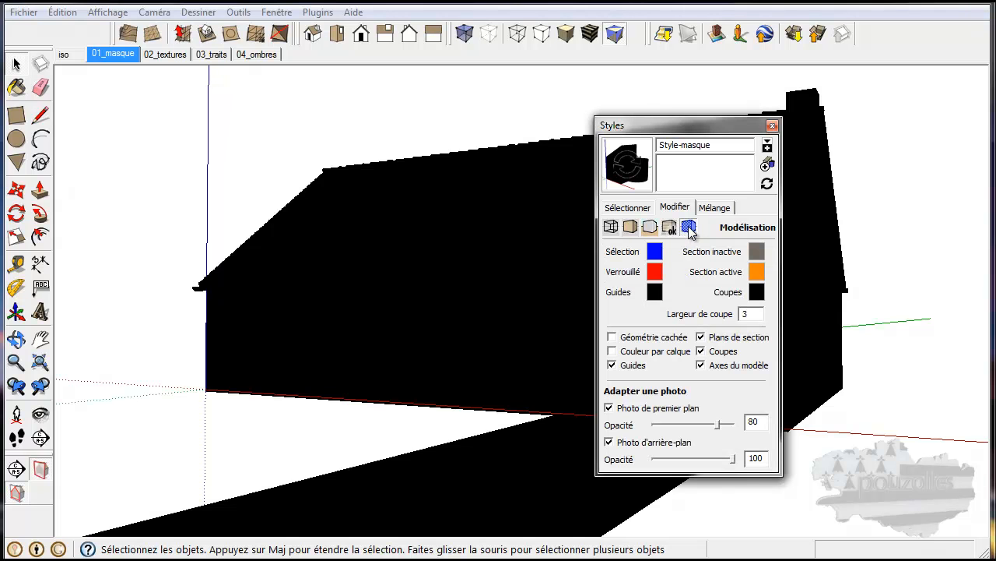
{"action": "left_click", "coordinate": [631, 227]}
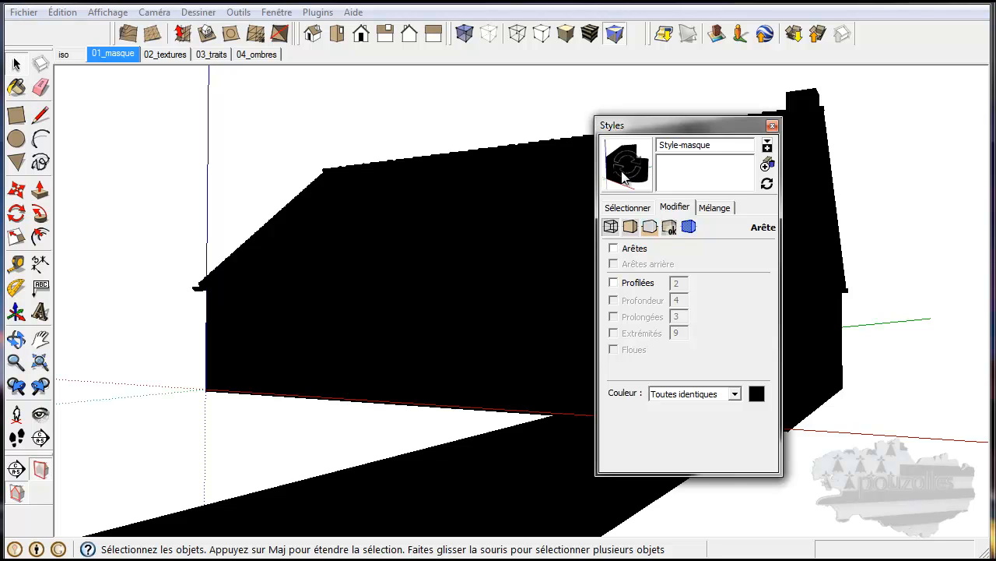
{"action": "left_click", "coordinate": [766, 165]}
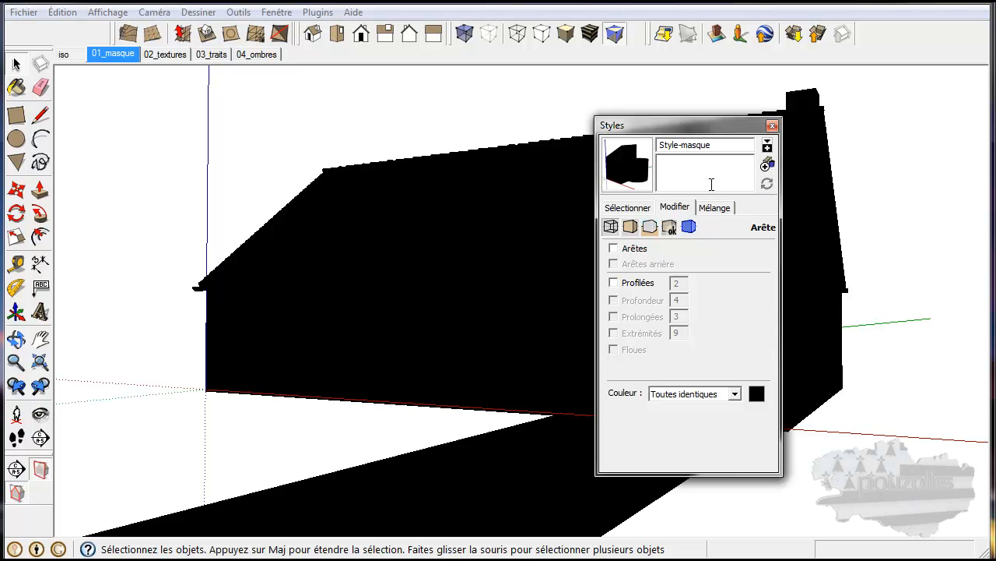
{"action": "right_click", "coordinate": [109, 56]}
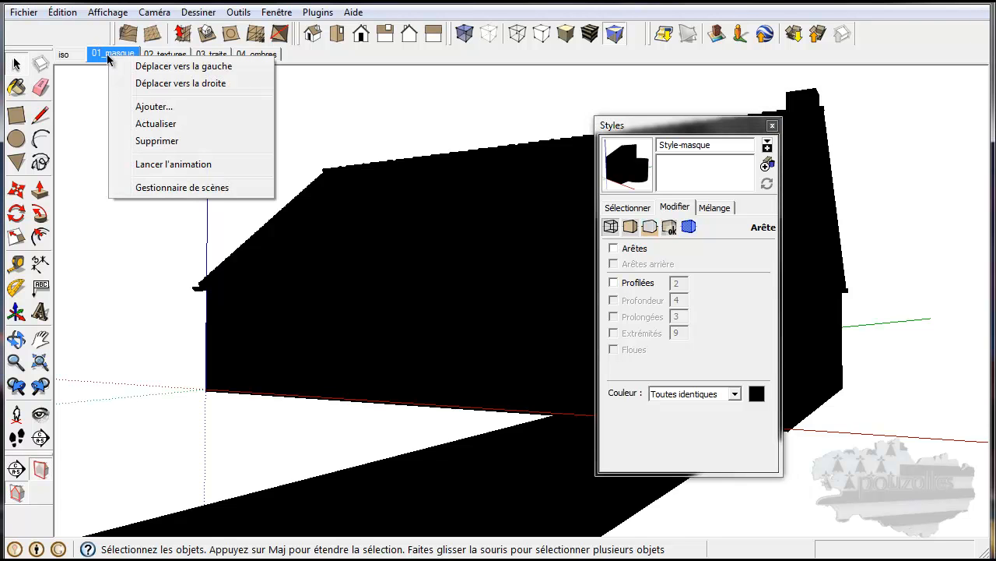
{"action": "left_click", "coordinate": [159, 124]}
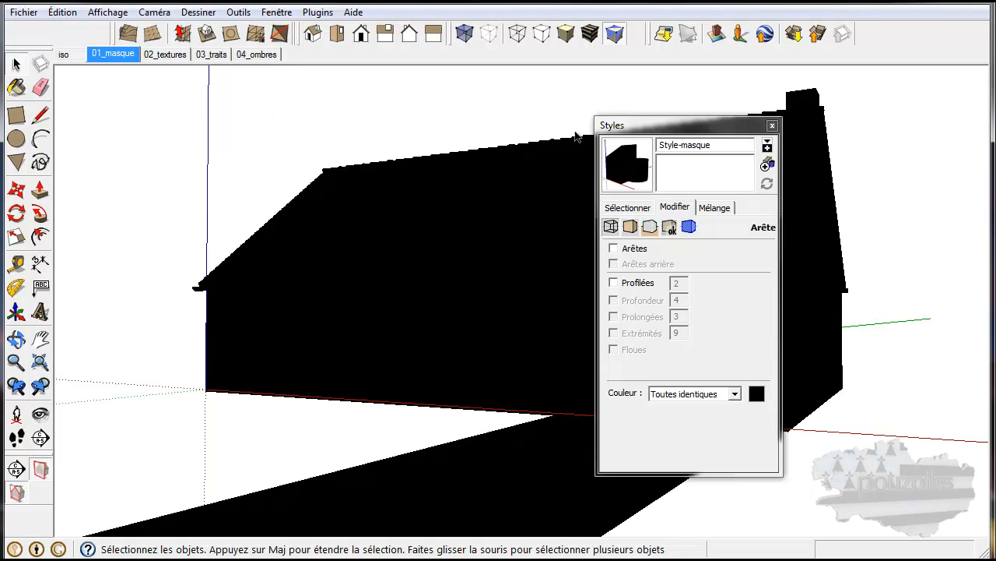
Collapse the style settings and compare the iso scene with the 01_masque scene
{"action": "left_click", "coordinate": [664, 125]}
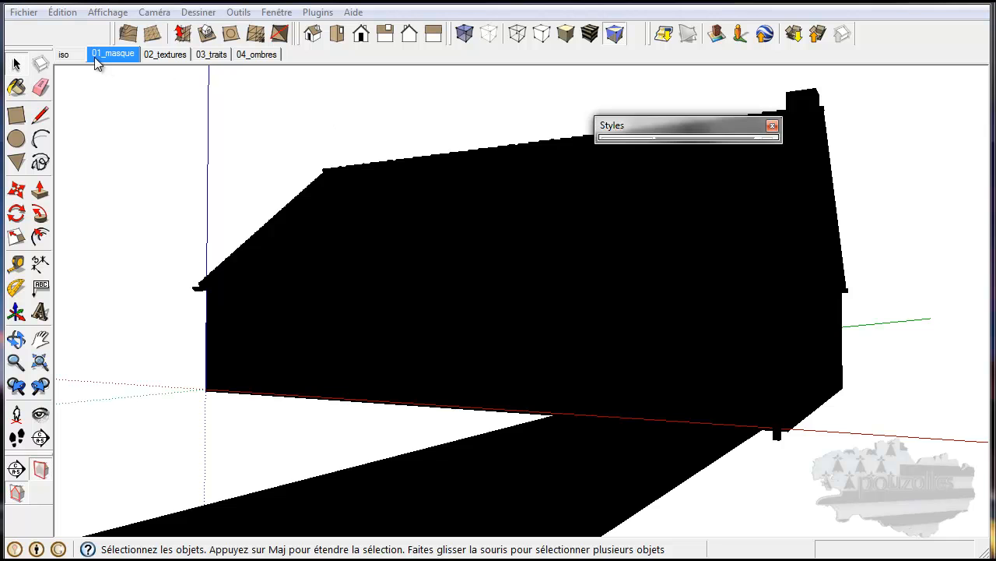
{"action": "left_click", "coordinate": [64, 56]}
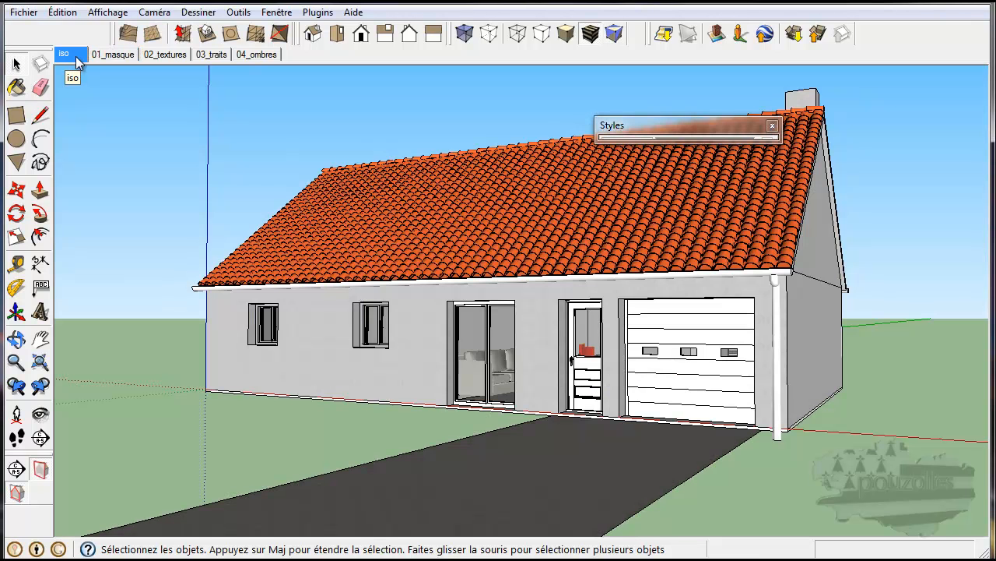
{"action": "left_click", "coordinate": [127, 55]}
Activate the 02_textures scene, reopen its style settings and turn off the display of edges
{"action": "left_click", "coordinate": [164, 56]}
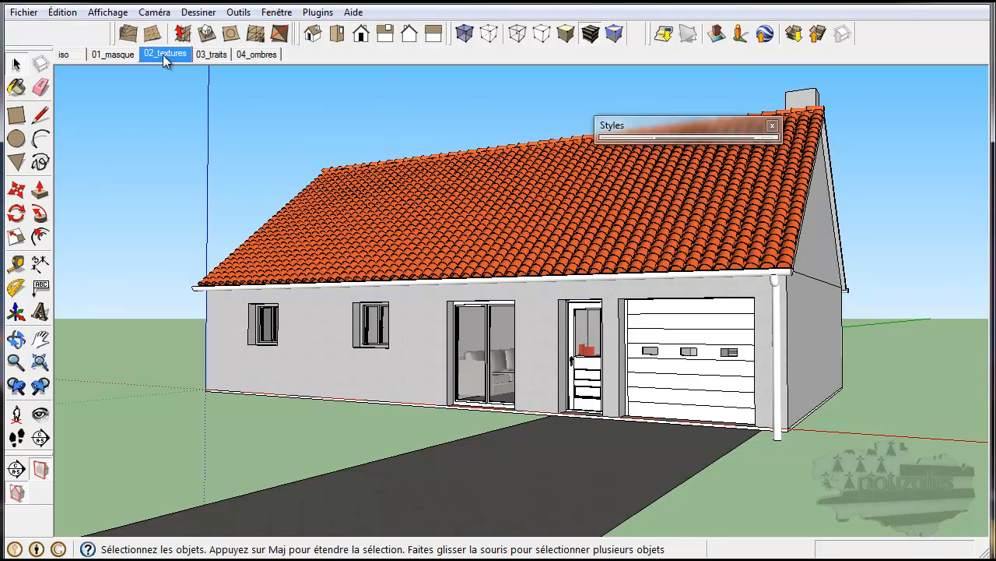
{"action": "left_click", "coordinate": [719, 124]}
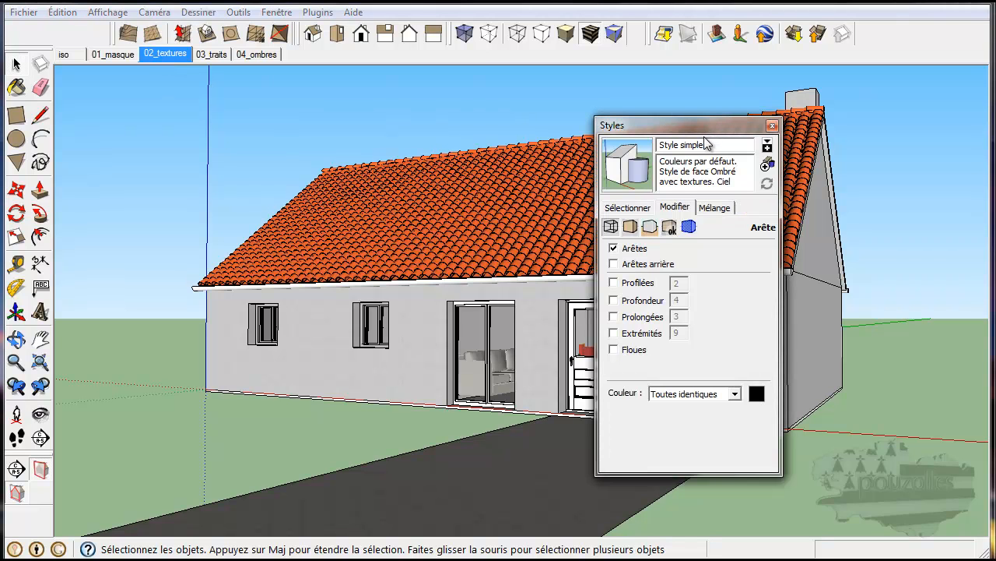
{"action": "left_click", "coordinate": [614, 249]}
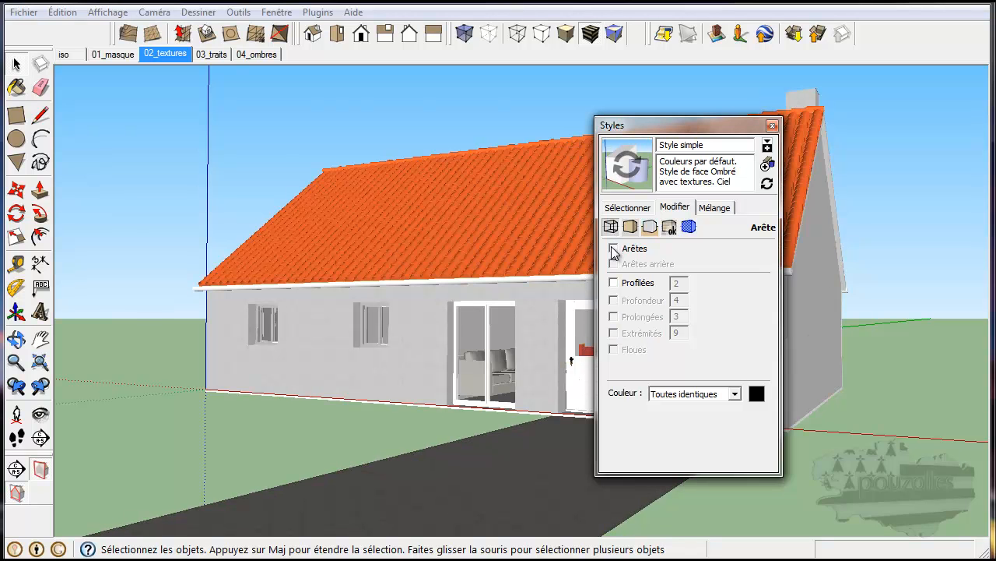
{"action": "left_click", "coordinate": [630, 227]}
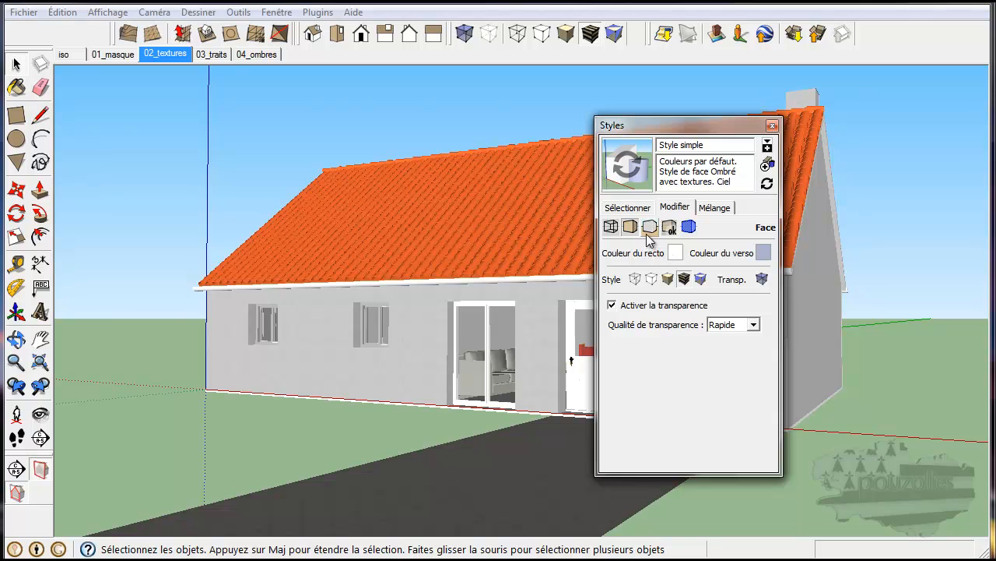
Turn off the sky and set the background colour to white in the 02_textures scene's style
{"action": "left_click", "coordinate": [649, 226]}
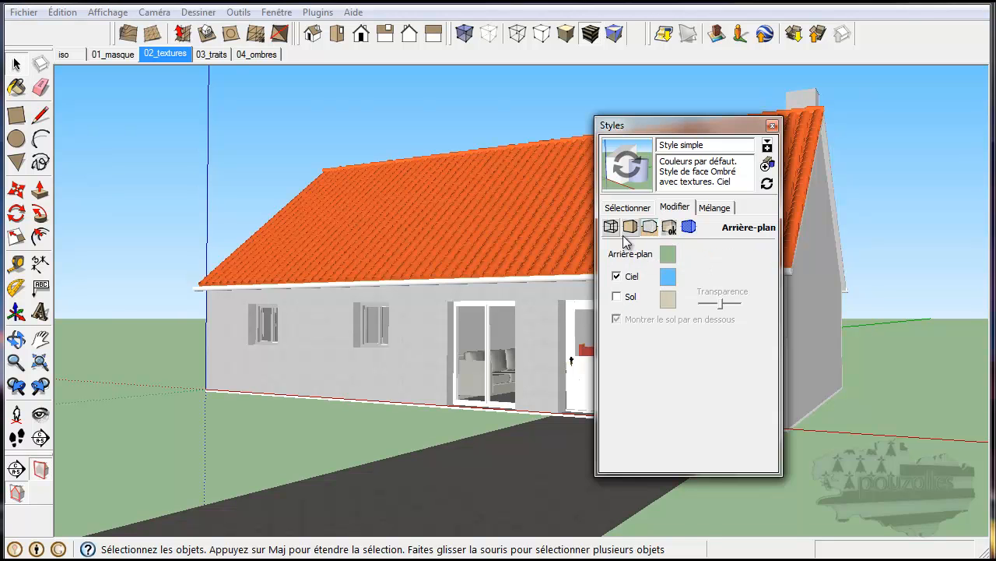
{"action": "left_click", "coordinate": [620, 277]}
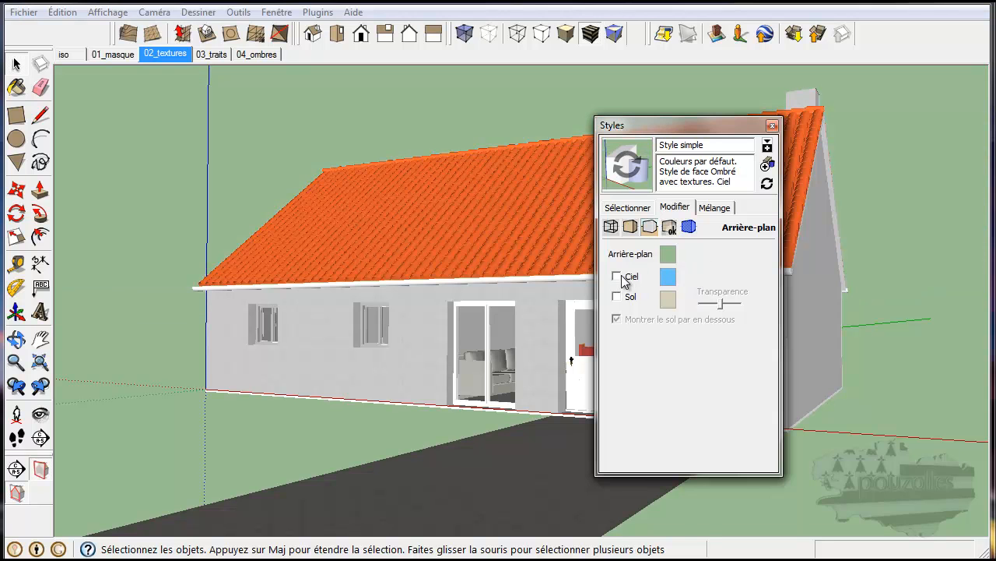
{"action": "left_click", "coordinate": [667, 256]}
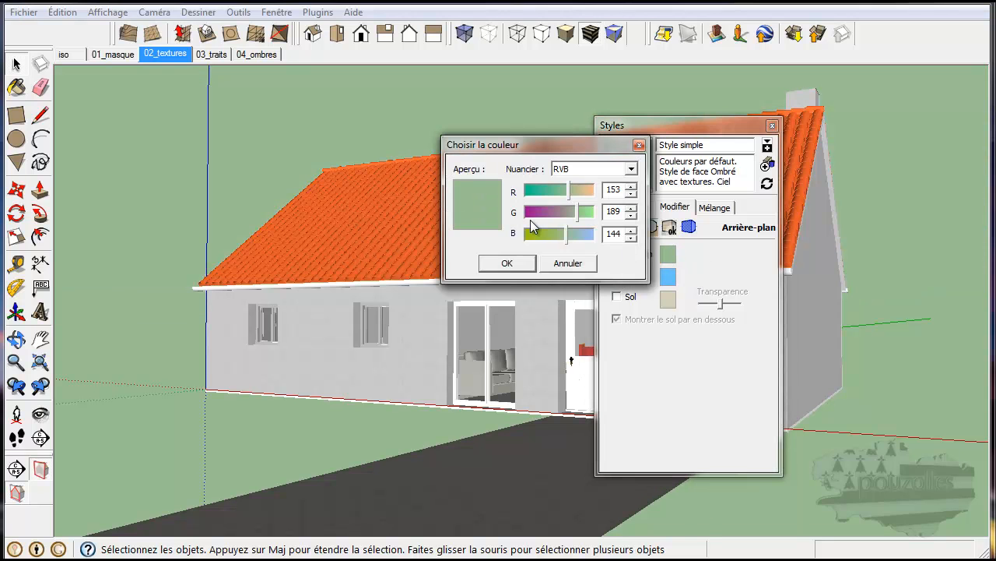
{"action": "left_click_drag", "start_coordinate": [569, 196], "coordinate": [595, 236]}
{"action": "left_click", "coordinate": [514, 266]}
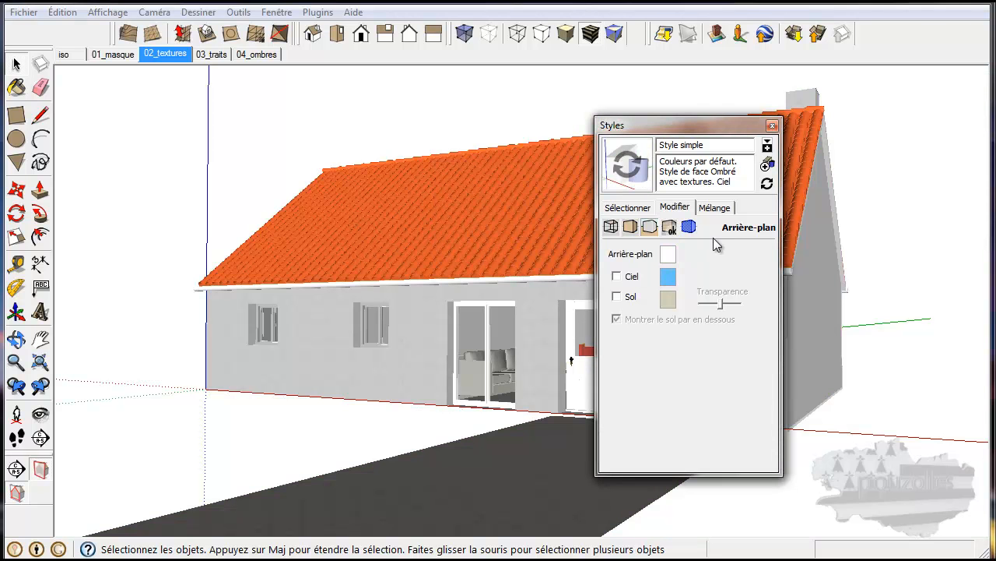
Clear the style's description, save it under the name Style-textures and move the style settings aside
{"action": "left_click_drag", "start_coordinate": [660, 161], "coordinate": [754, 199]}
{"action": "key", "text": "Delete"}
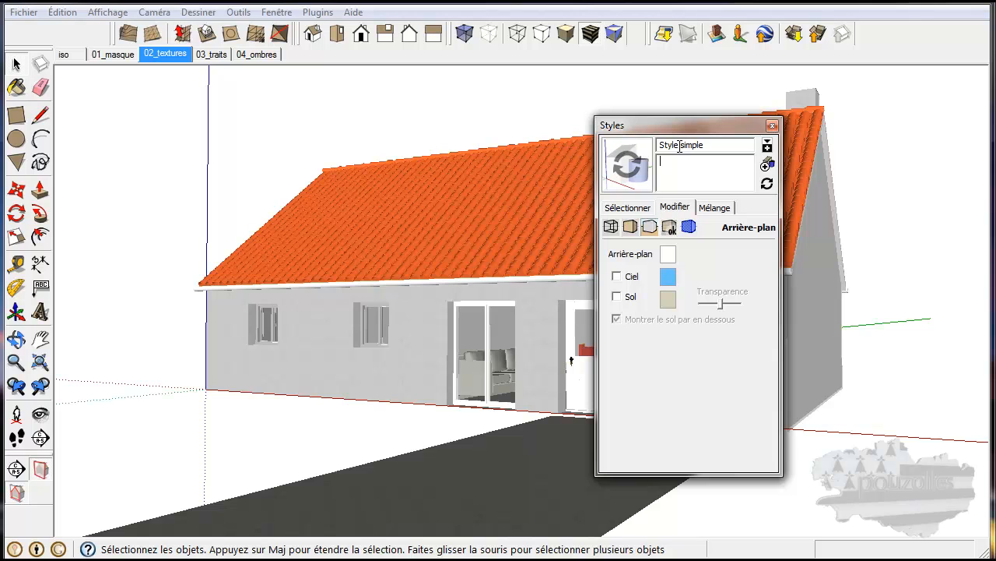
{"action": "left_click_drag", "start_coordinate": [680, 145], "coordinate": [714, 145]}
{"action": "type", "text": "-texture"}
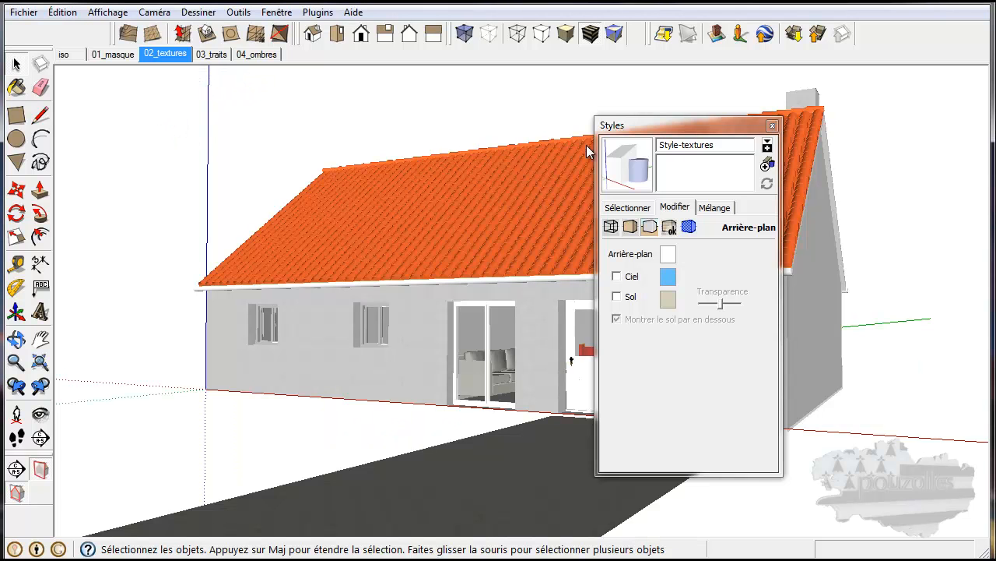
{"action": "left_click_drag", "start_coordinate": [655, 124], "coordinate": [815, 95]}
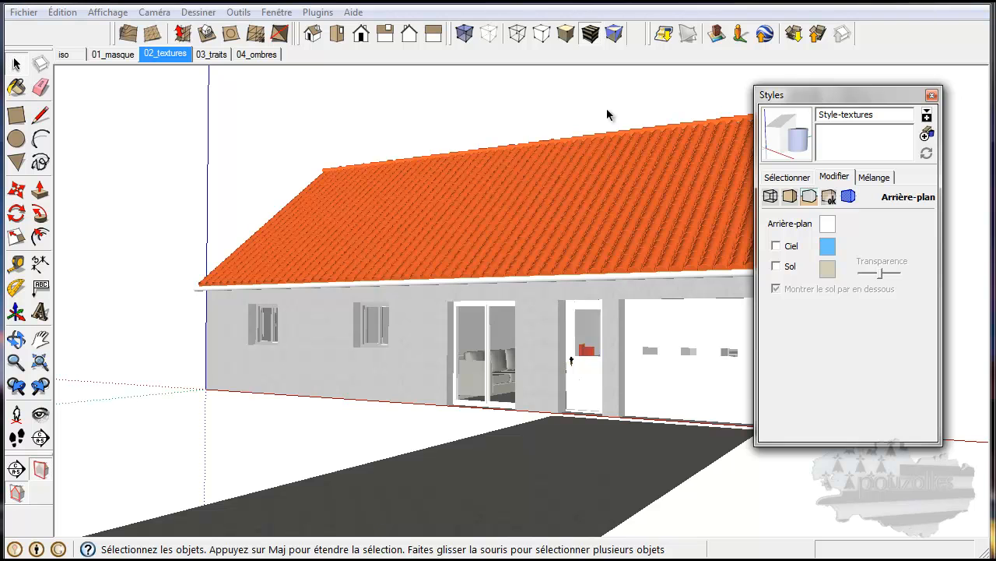
Compare the iso, 01_masque and 02_textures scenes to check which style each one displays
{"action": "left_click", "coordinate": [70, 54]}
{"action": "left_click", "coordinate": [117, 56]}
{"action": "left_click", "coordinate": [173, 55]}
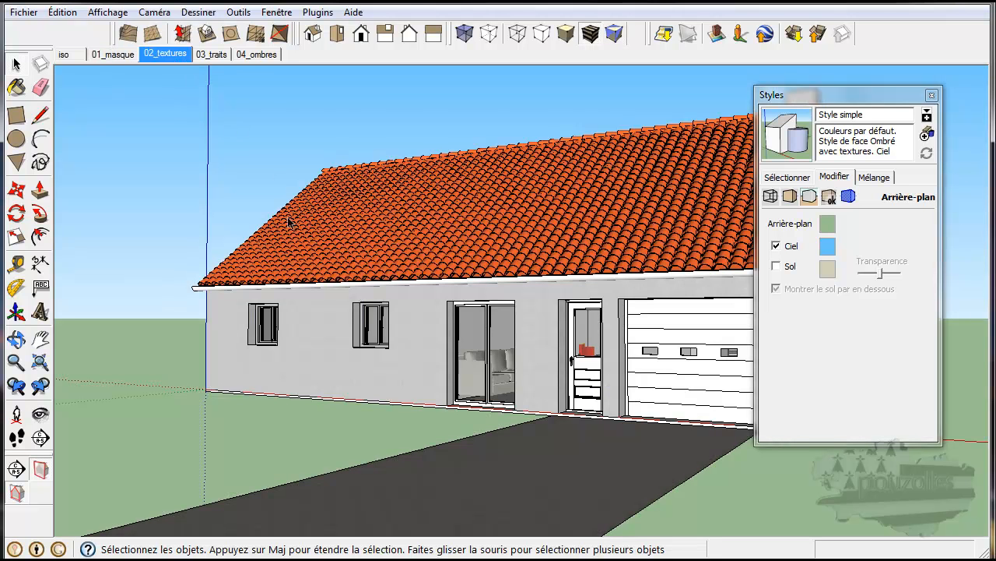
Activate the 03_traits scene and set its face style to hidden line
{"action": "left_click", "coordinate": [217, 55]}
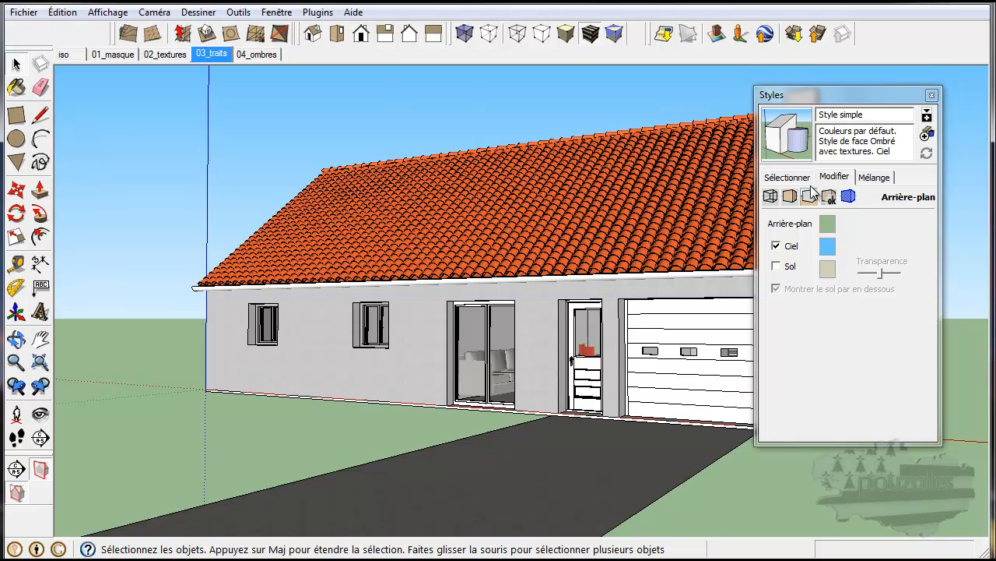
{"action": "left_click", "coordinate": [770, 196]}
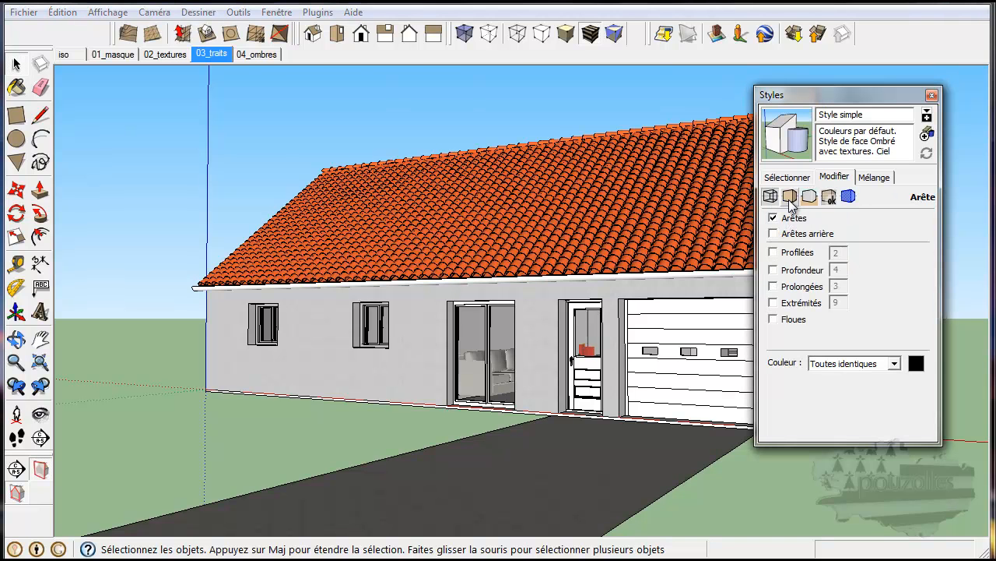
{"action": "left_click", "coordinate": [789, 196]}
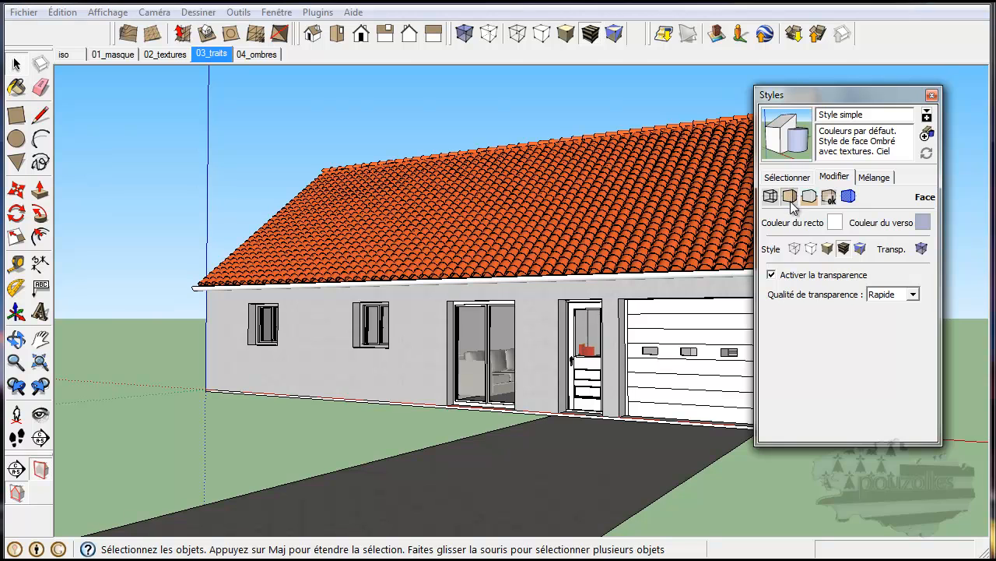
{"action": "left_click", "coordinate": [812, 248]}
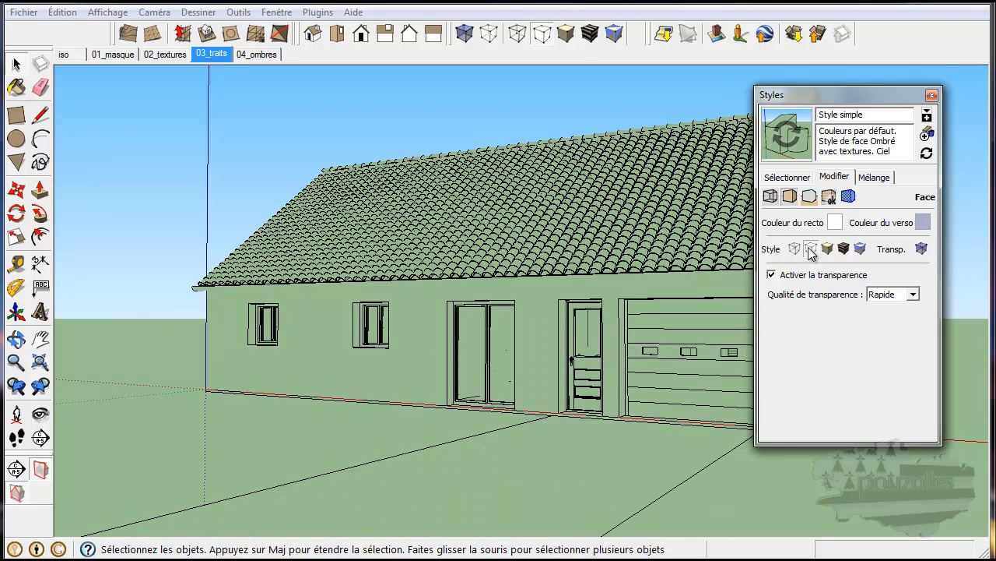
Turn off the sky and set a white background in the 03_traits scene's style
{"action": "left_click", "coordinate": [810, 198]}
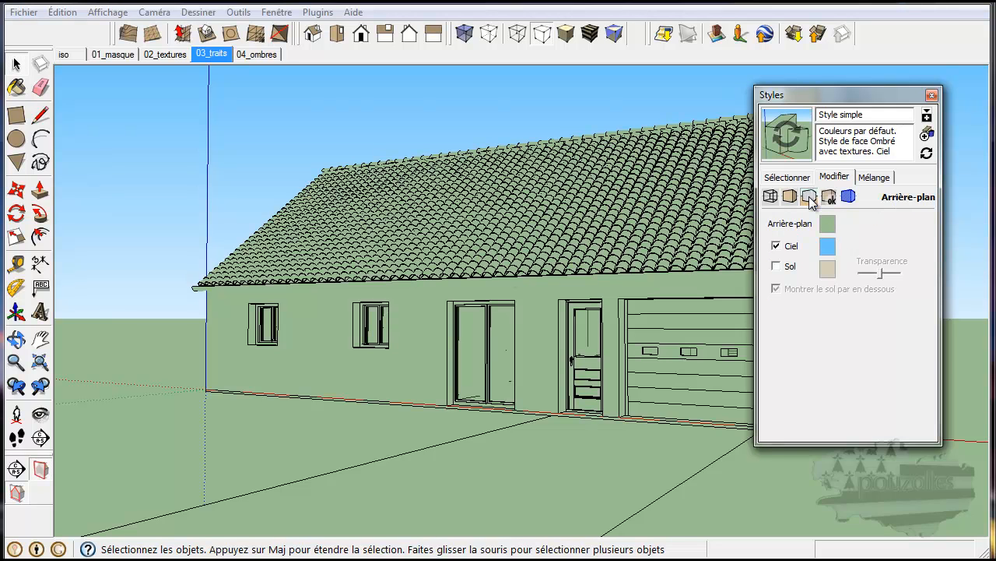
{"action": "left_click", "coordinate": [776, 246]}
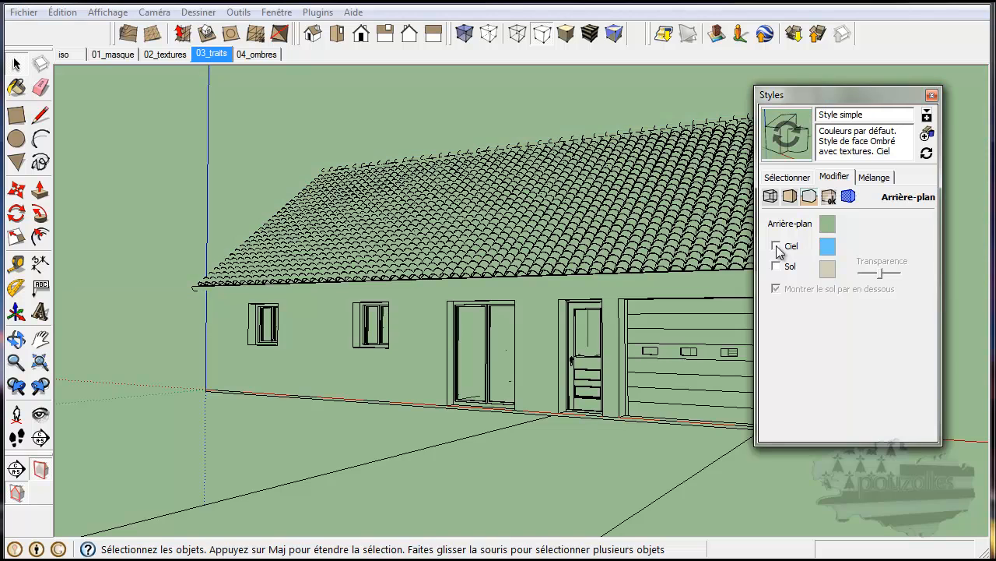
{"action": "left_click", "coordinate": [828, 226]}
{"action": "left_click_drag", "start_coordinate": [574, 194], "coordinate": [594, 236]}
{"action": "left_click", "coordinate": [507, 263]}
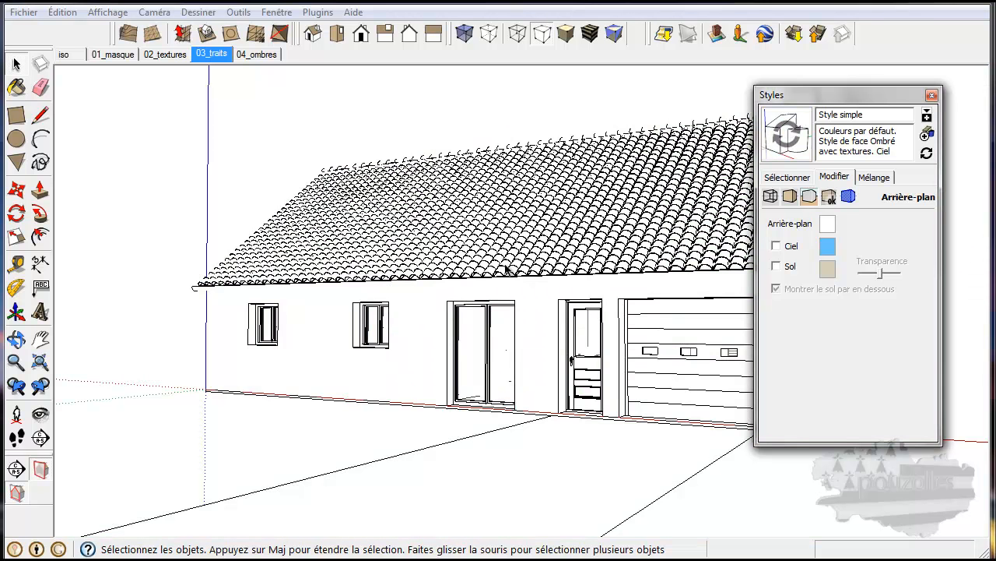
{"action": "left_click", "coordinate": [830, 97]}
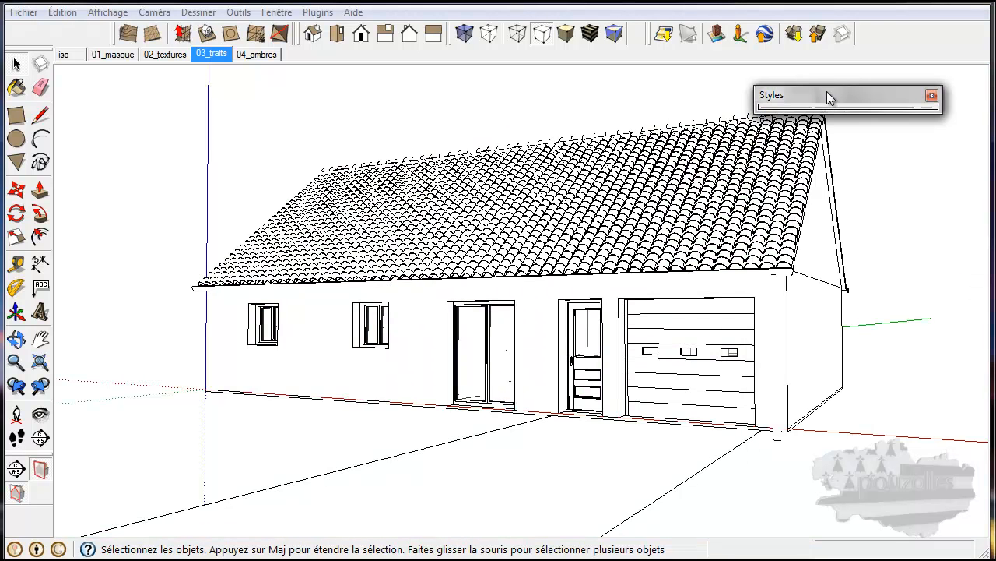
{"action": "left_click", "coordinate": [830, 97]}
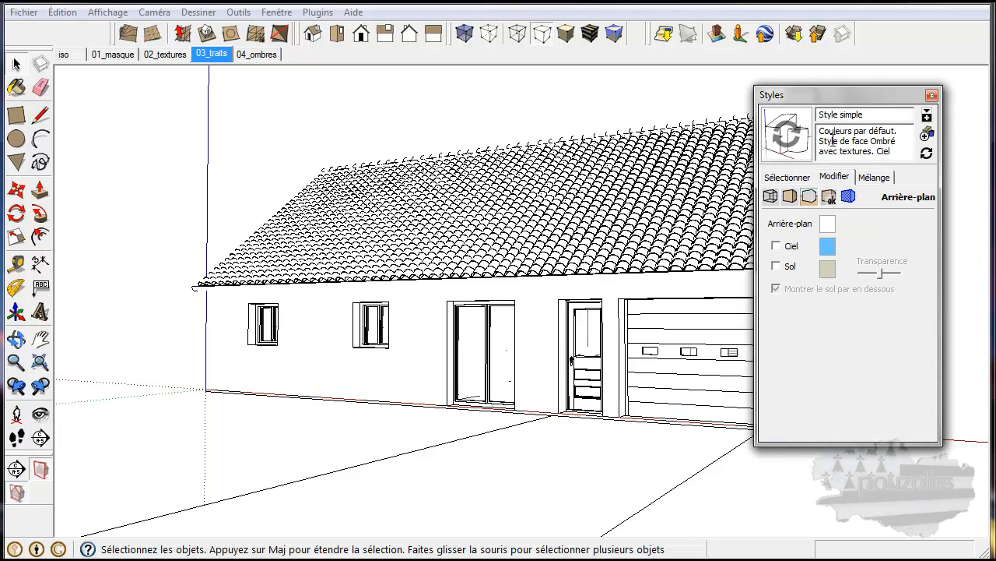
Save the style as a new style named Style-lignes without a description and update the 03_traits scene
{"action": "left_click_drag", "start_coordinate": [822, 131], "coordinate": [904, 160]}
{"action": "key", "text": "Delete"}
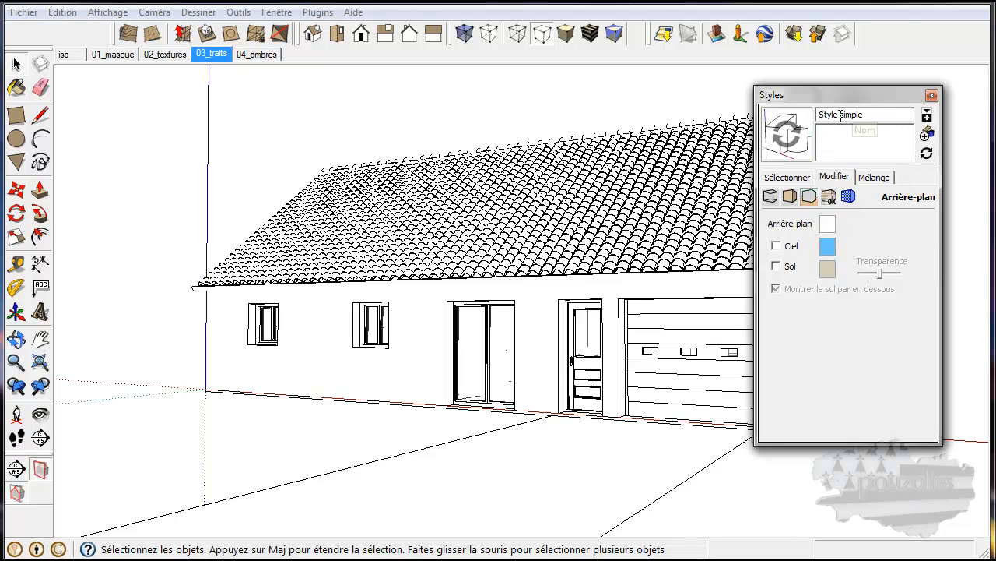
{"action": "left_click_drag", "start_coordinate": [840, 115], "coordinate": [873, 115]}
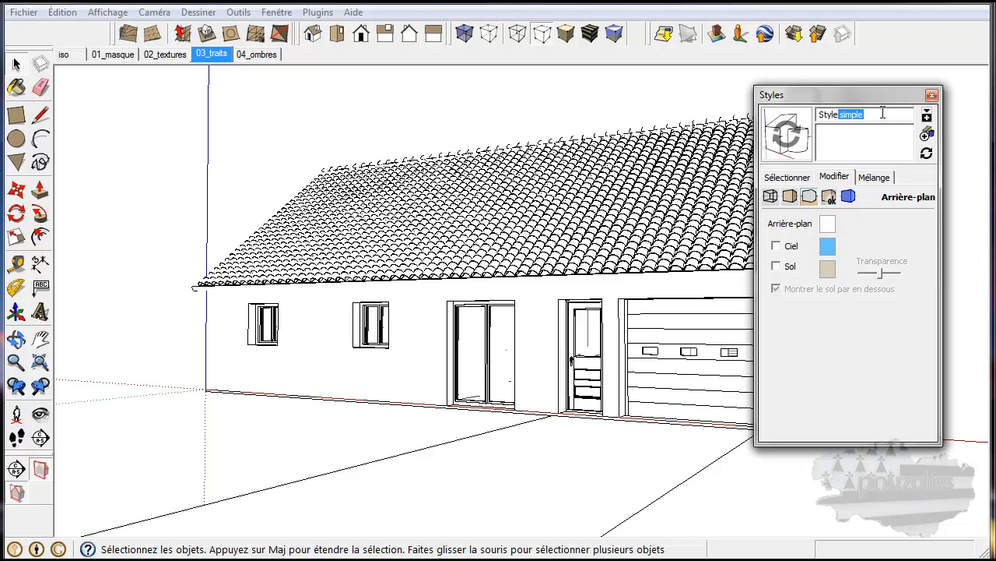
{"action": "type", "text": "-ligne"}
{"action": "left_click", "coordinate": [928, 135]}
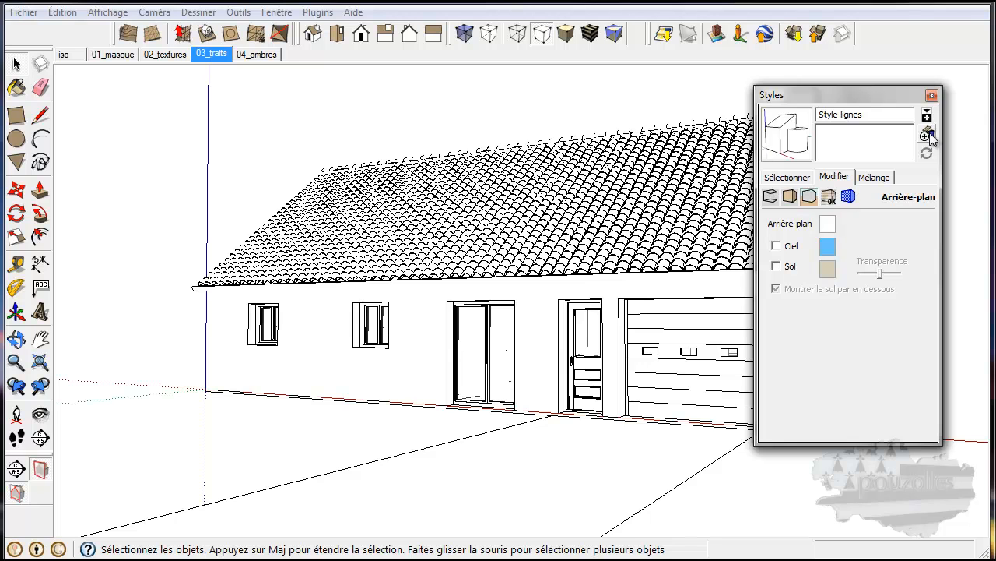
{"action": "right_click", "coordinate": [204, 54]}
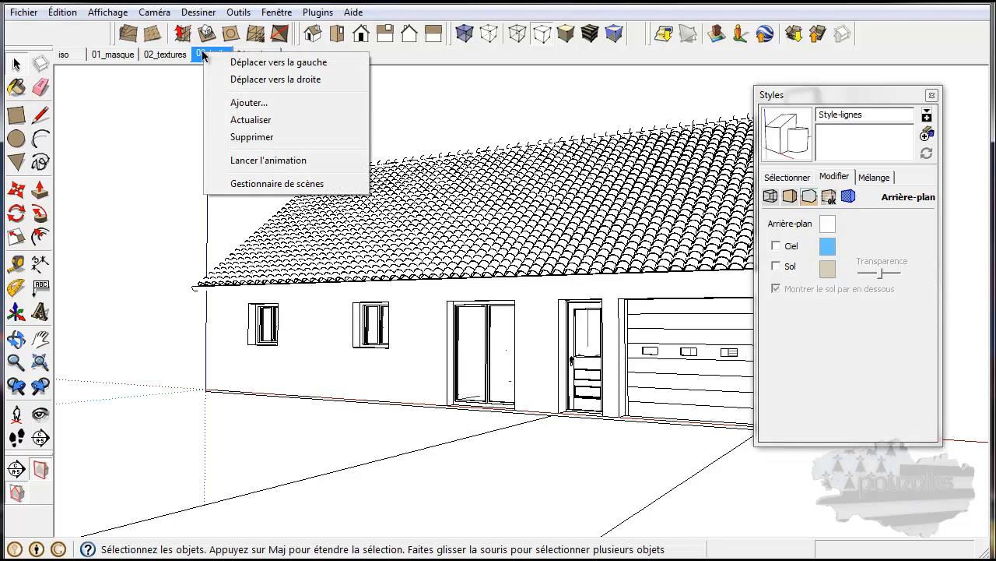
{"action": "left_click", "coordinate": [248, 119]}
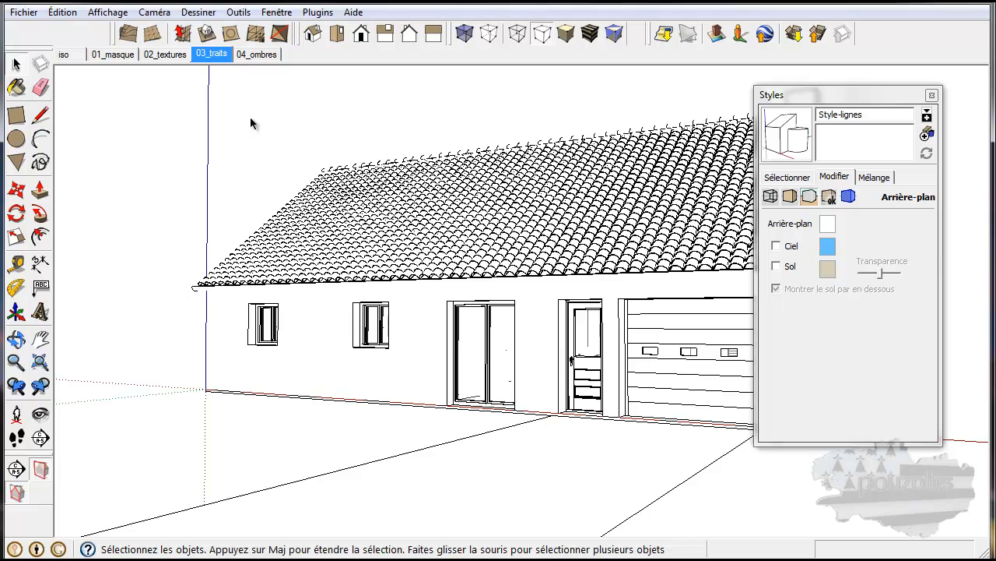
Apply the in-model style Style textures to the 02_textures scene and update that scene
{"action": "left_click", "coordinate": [165, 53]}
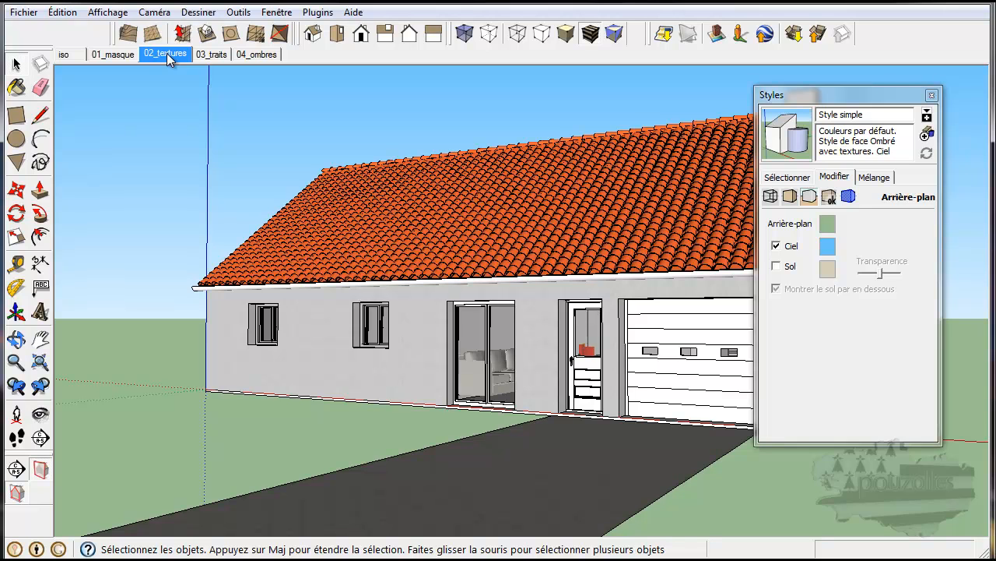
{"action": "left_click", "coordinate": [797, 179]}
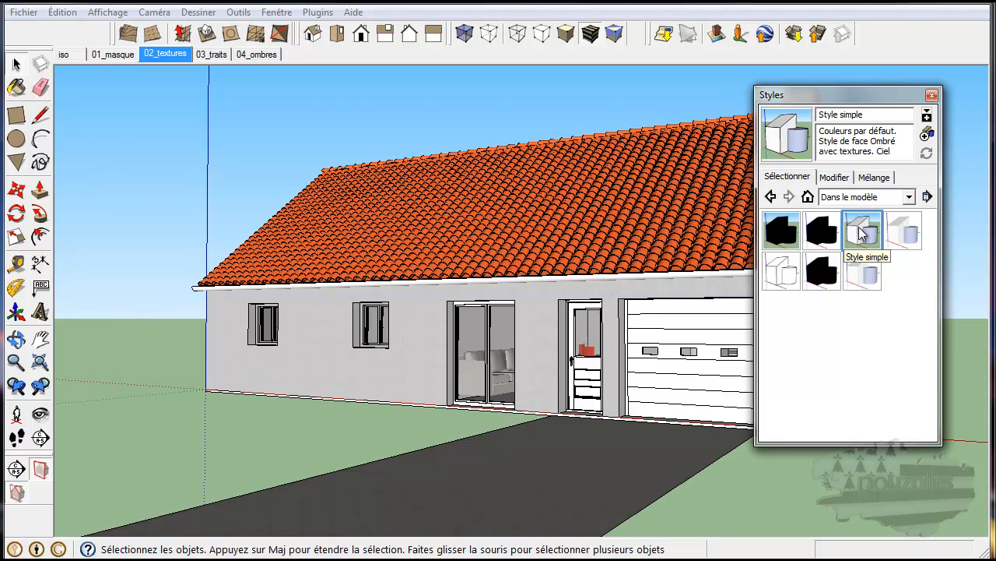
{"action": "left_click", "coordinate": [905, 231]}
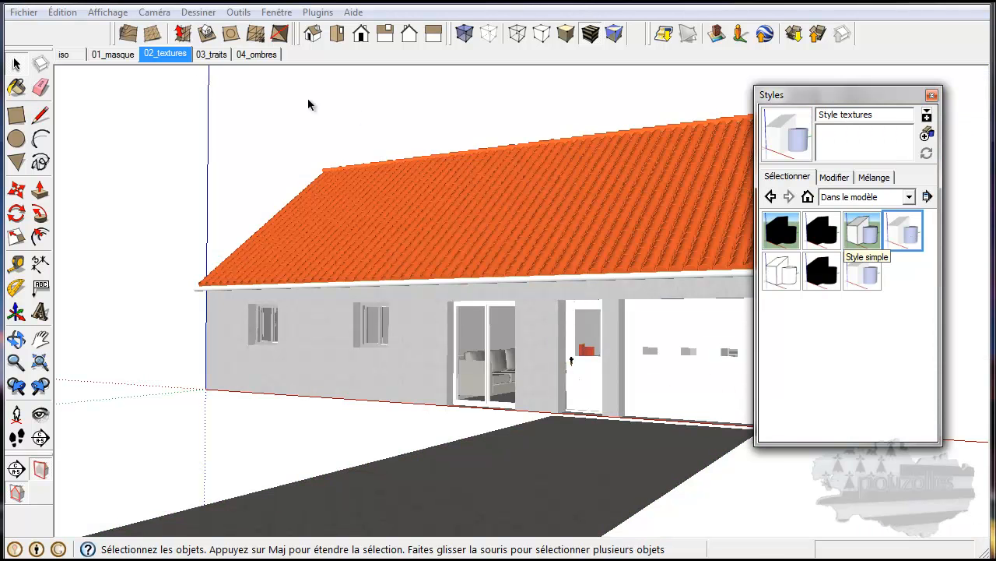
{"action": "right_click", "coordinate": [167, 58]}
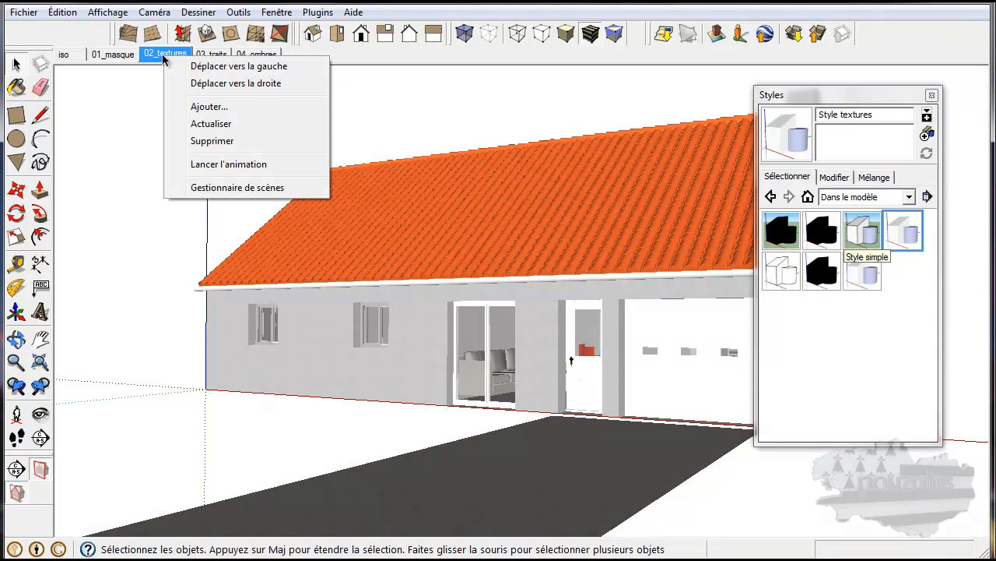
{"action": "left_click", "coordinate": [203, 124]}
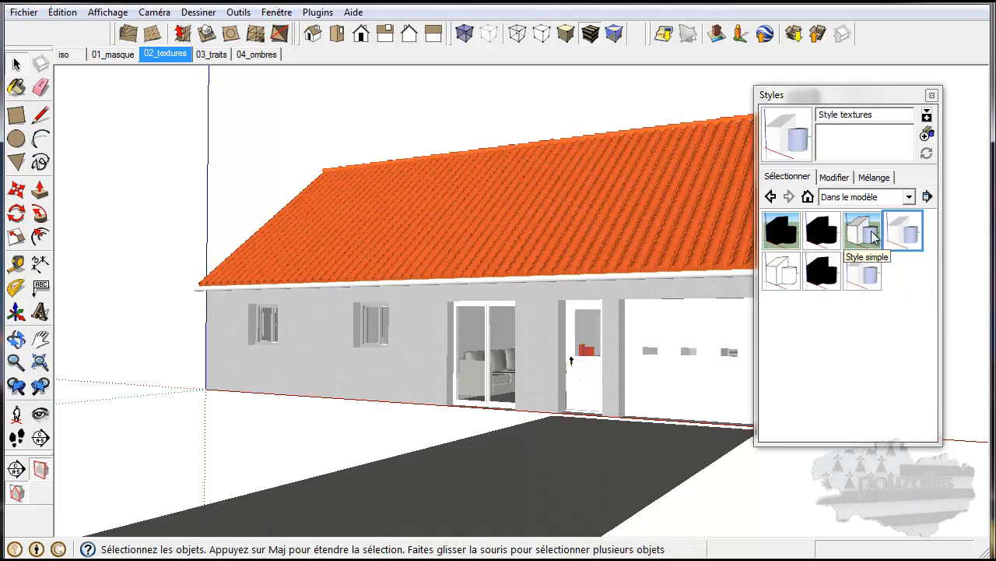
Reopen the style's editing options and check the iso, 01_masque, 02_textures and 03_traits scenes in turn
{"action": "left_click", "coordinate": [834, 178]}
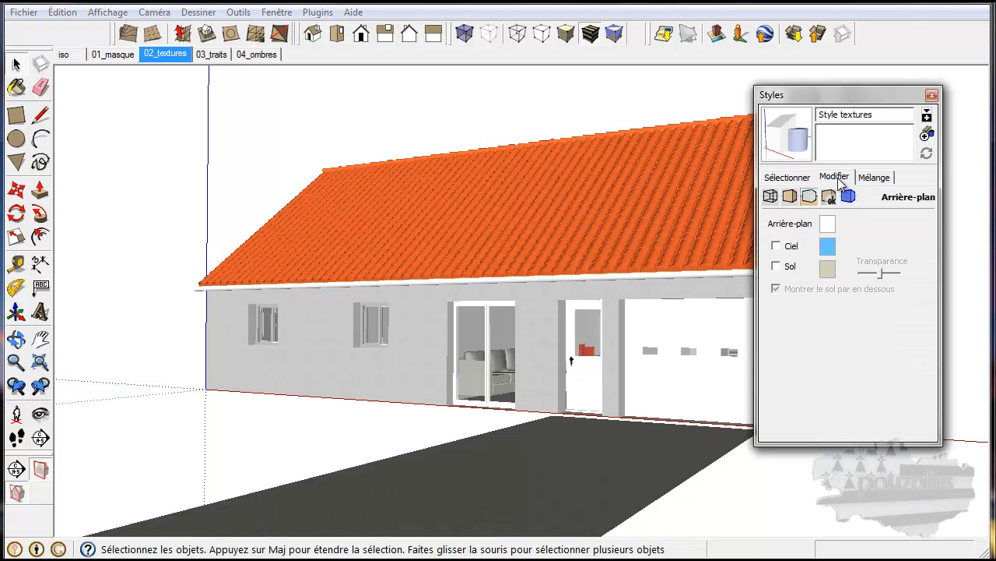
{"action": "left_click", "coordinate": [66, 54]}
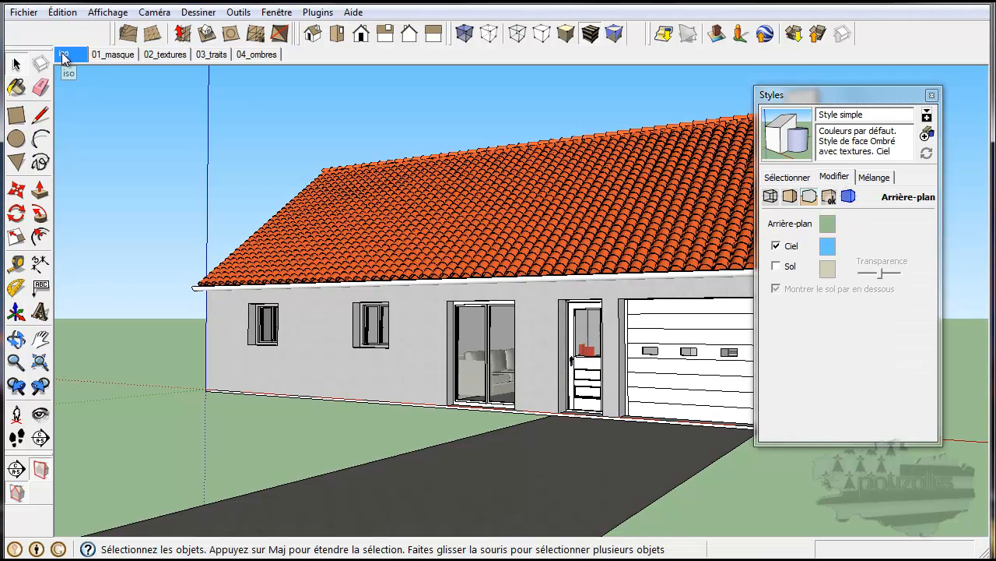
{"action": "left_click", "coordinate": [113, 56]}
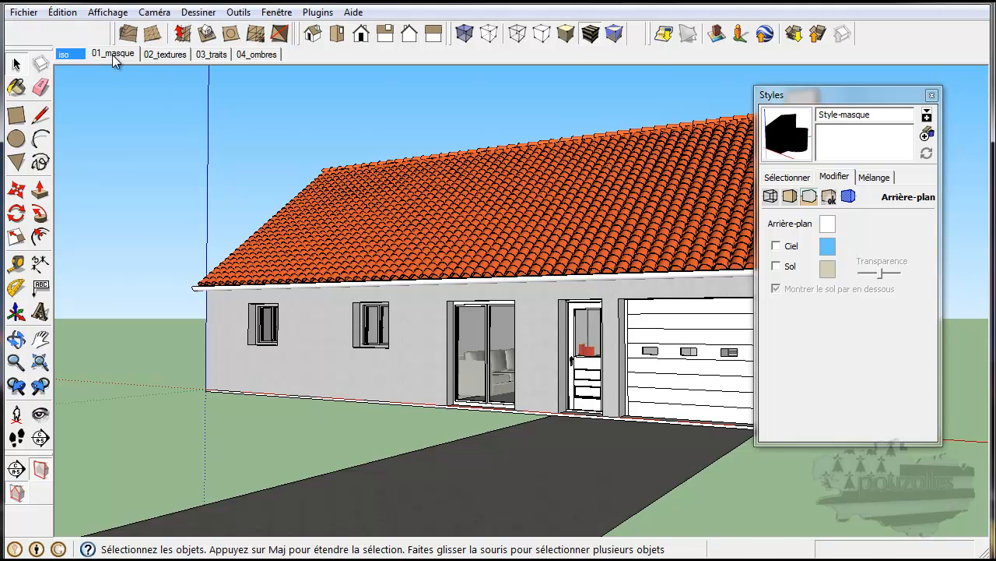
{"action": "left_click", "coordinate": [171, 56]}
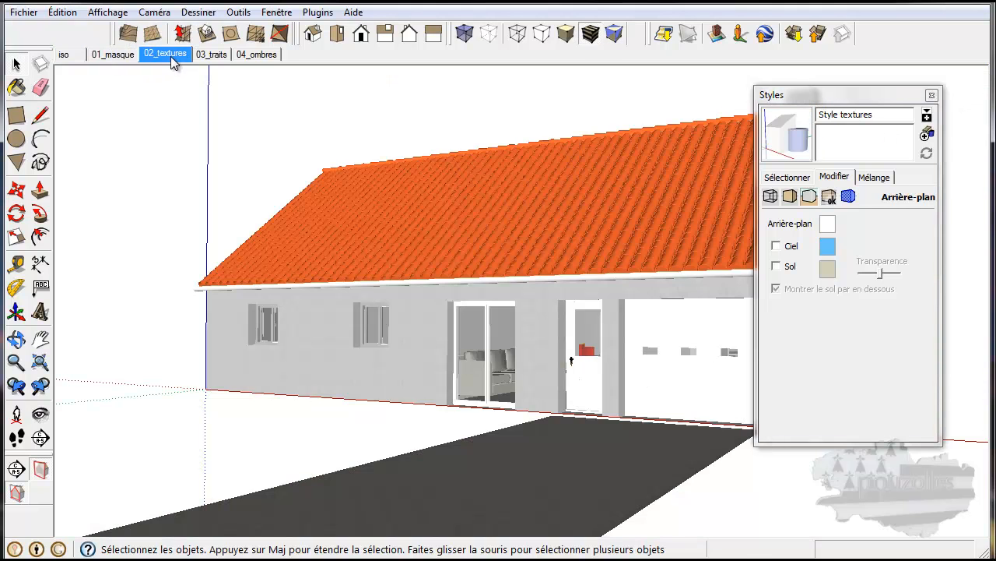
{"action": "left_click", "coordinate": [211, 55]}
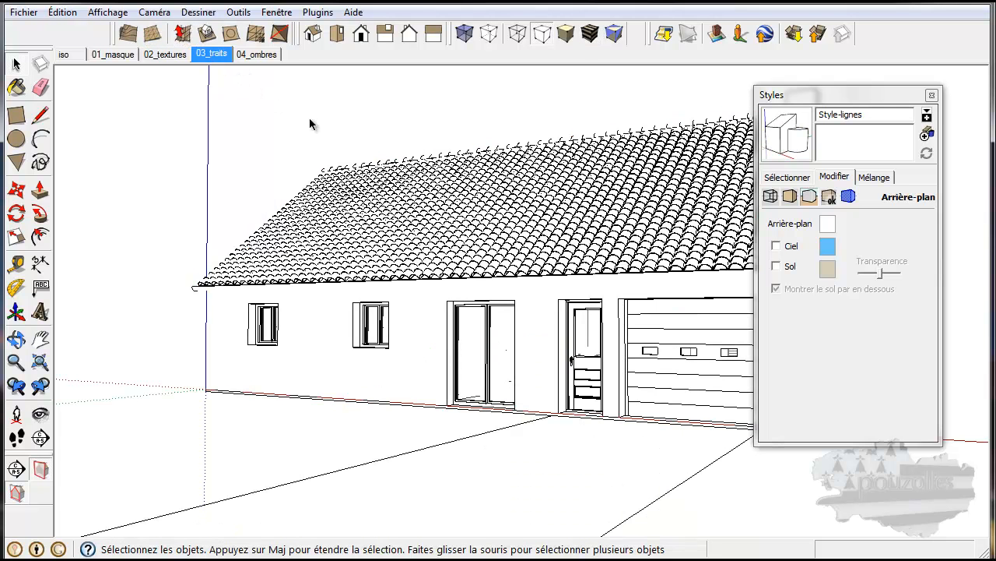
Activate the 04_ombres scene, apply Style-lignes to it and turn off the display of edges
{"action": "left_click", "coordinate": [257, 54]}
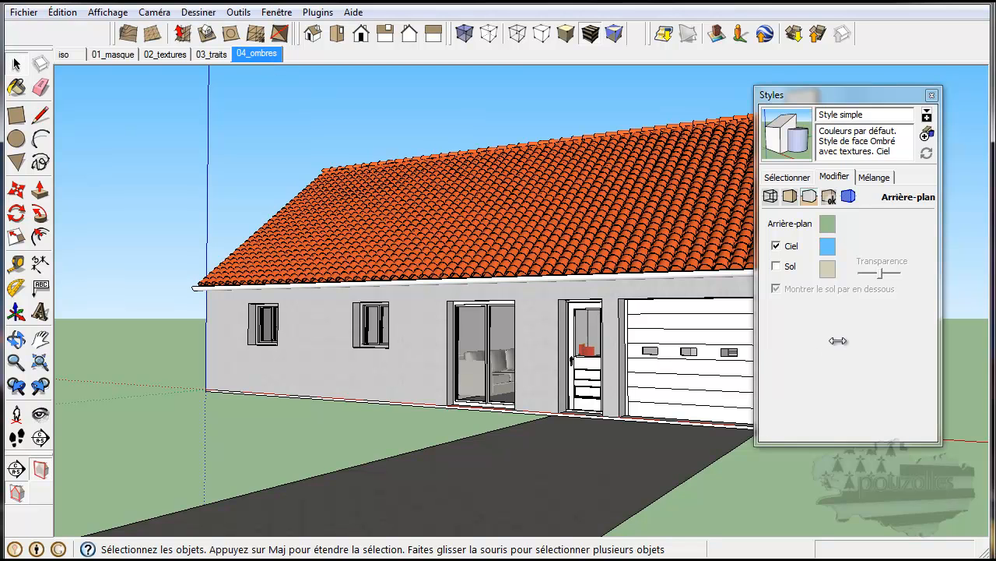
{"action": "left_click", "coordinate": [796, 177]}
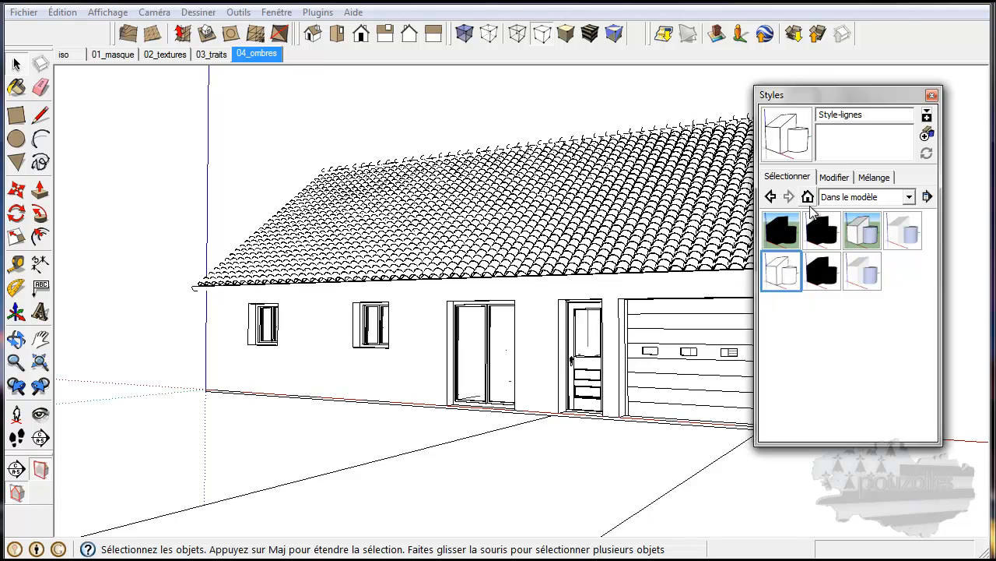
{"action": "left_click", "coordinate": [831, 177]}
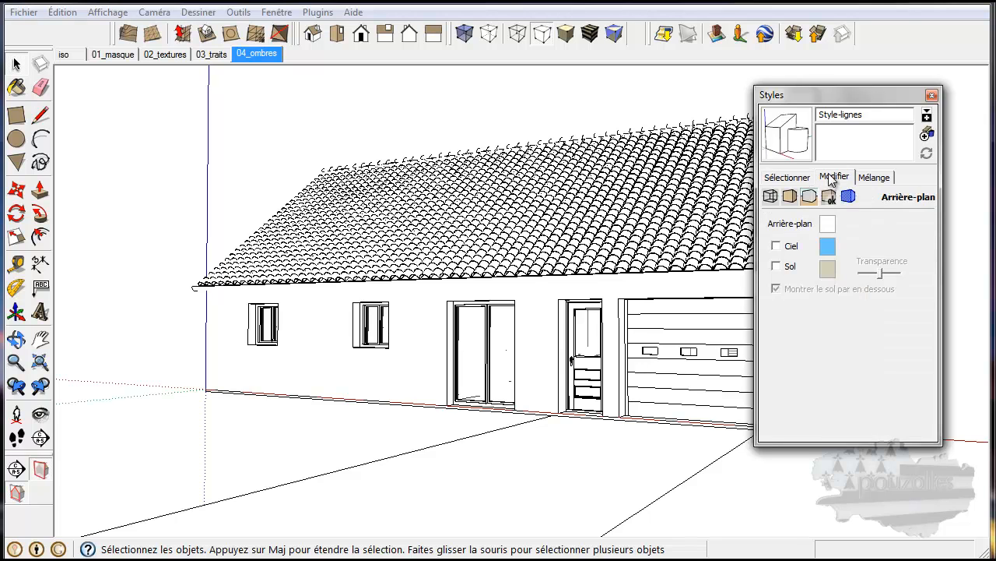
{"action": "left_click", "coordinate": [771, 197]}
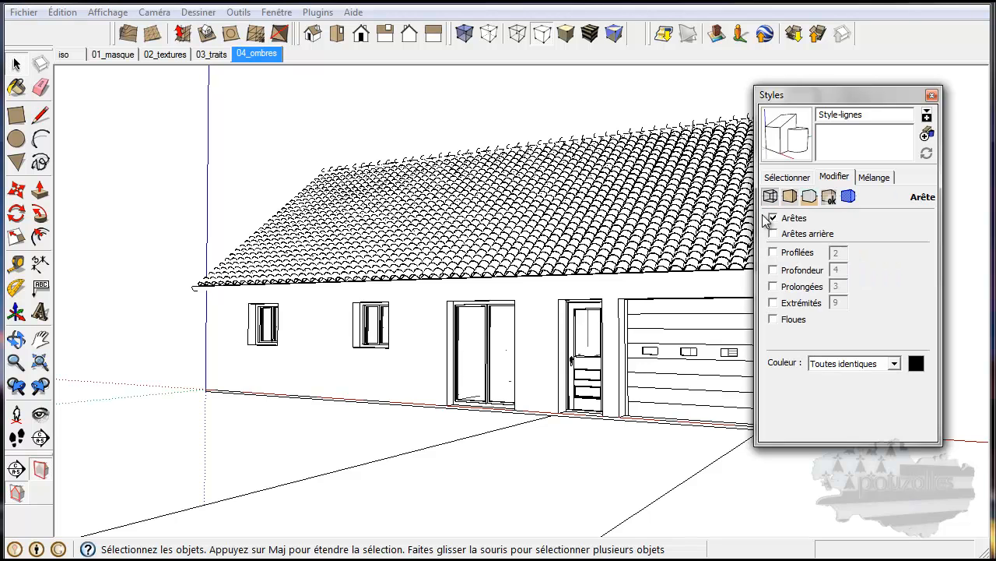
{"action": "left_click", "coordinate": [773, 218]}
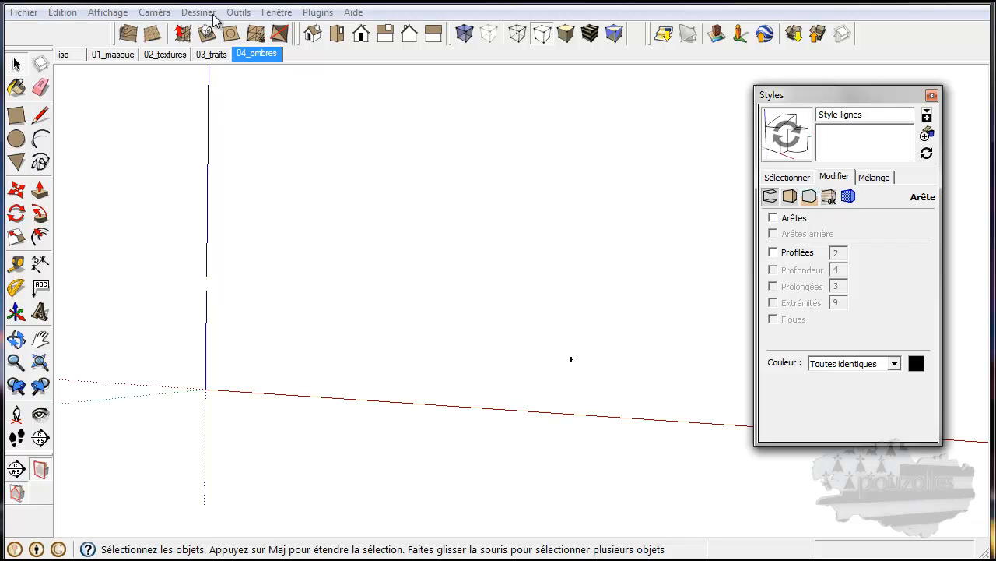
Open the shadow settings and move them clear of the Styles window
{"action": "left_click", "coordinate": [277, 13]}
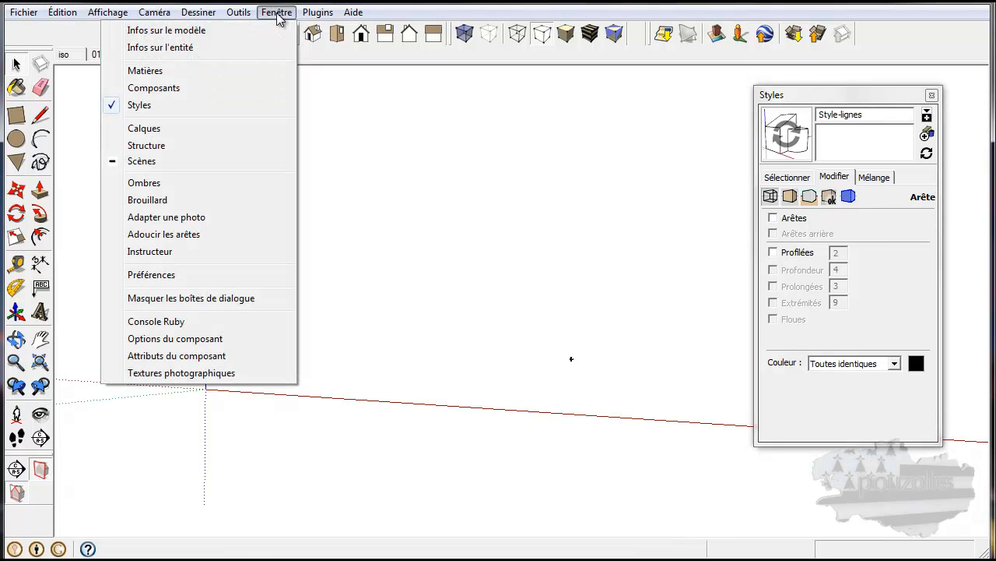
{"action": "left_click", "coordinate": [138, 185]}
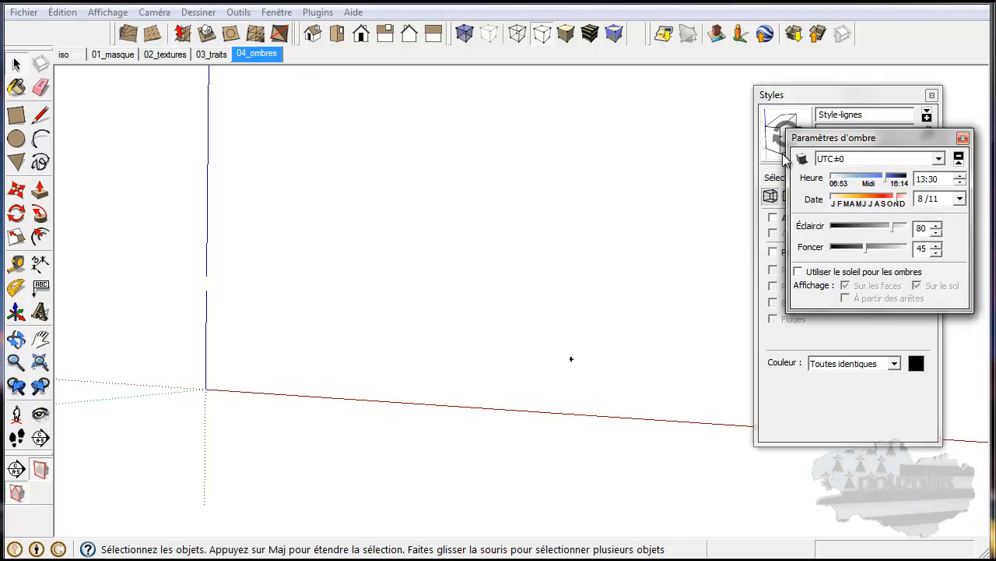
{"action": "left_click_drag", "start_coordinate": [873, 141], "coordinate": [160, 371]}
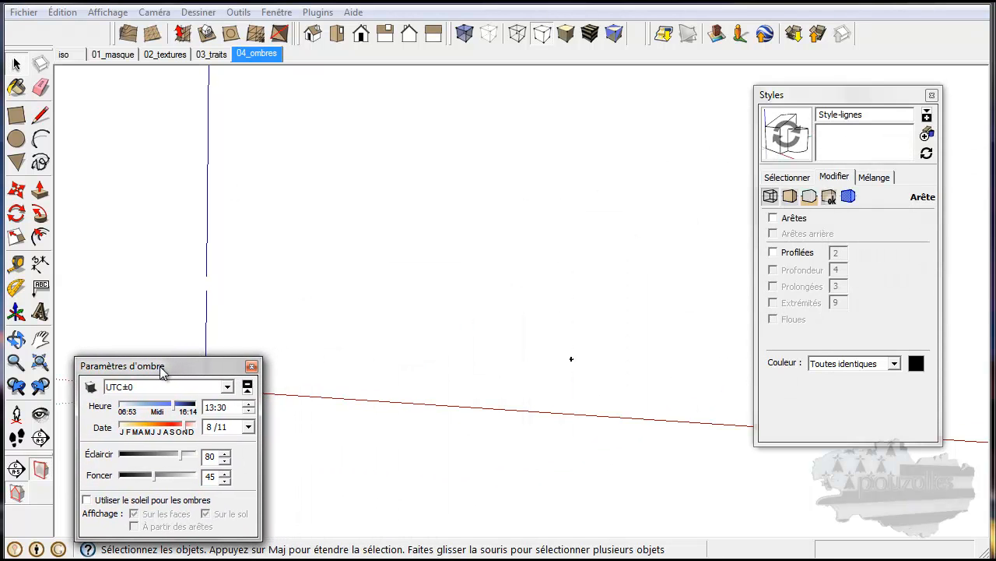
Show the Ombres toolbar, hide it again and move the displaced toolbars back into place
{"action": "left_click", "coordinate": [108, 13]}
{"action": "mouse_move", "coordinate": [101, 28]}
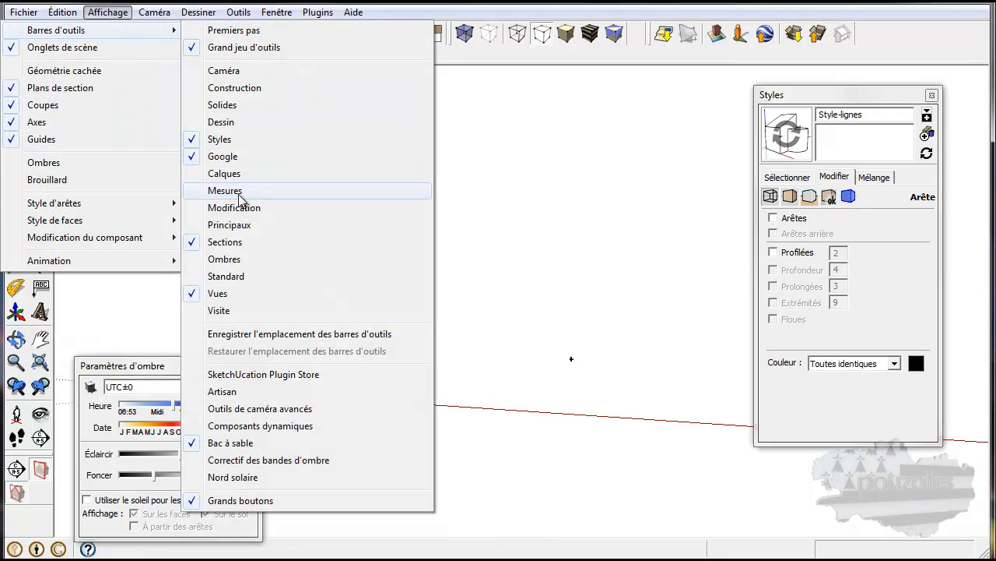
{"action": "left_click", "coordinate": [233, 259]}
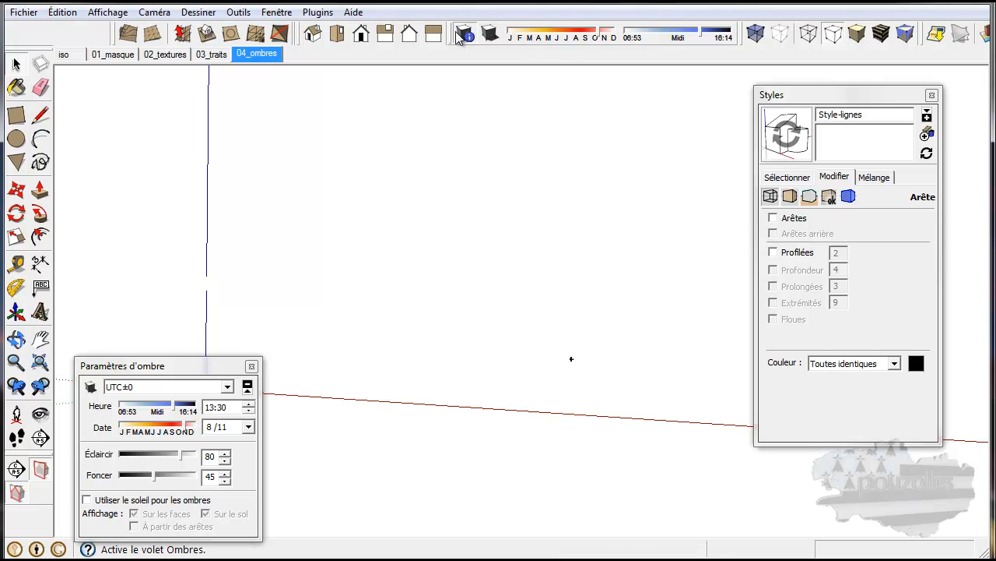
{"action": "left_click", "coordinate": [108, 11]}
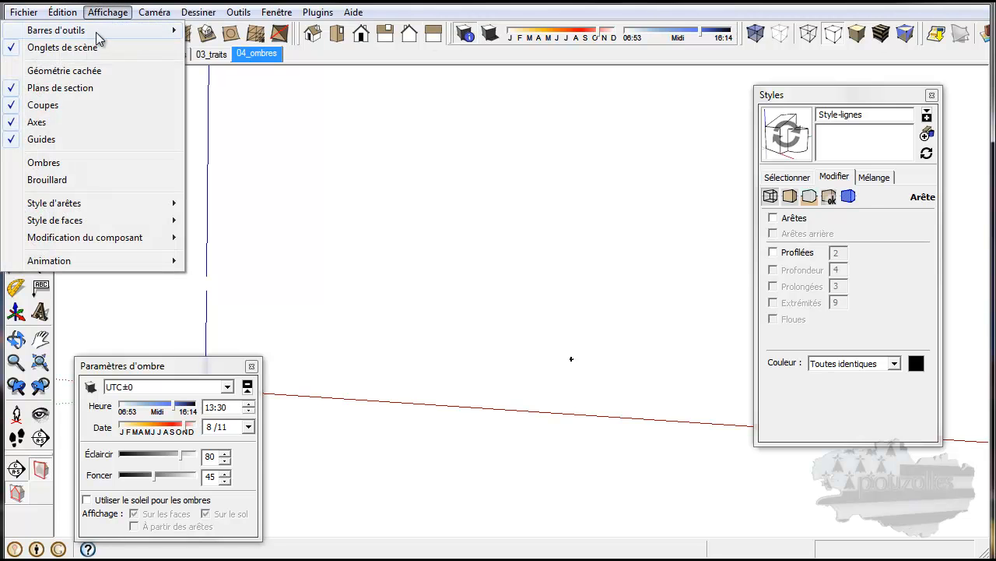
{"action": "mouse_move", "coordinate": [95, 32]}
{"action": "left_click", "coordinate": [246, 259]}
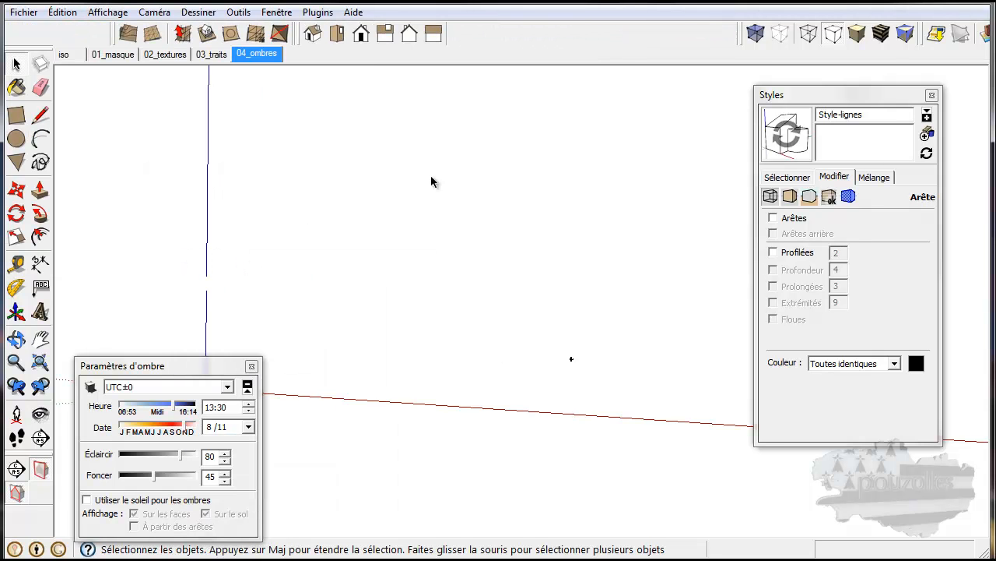
{"action": "left_click_drag", "start_coordinate": [742, 36], "coordinate": [460, 41]}
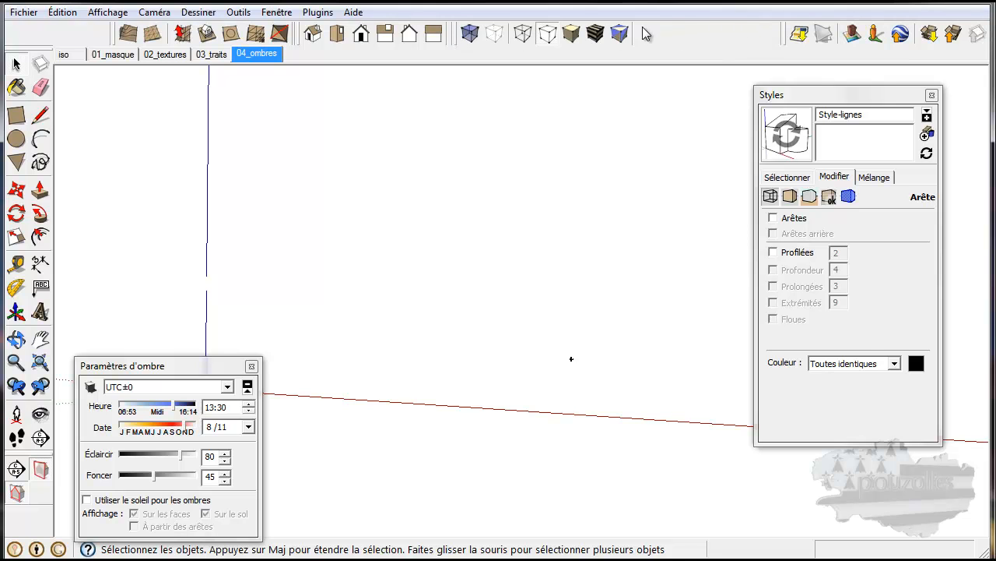
{"action": "left_click_drag", "start_coordinate": [785, 38], "coordinate": [642, 39]}
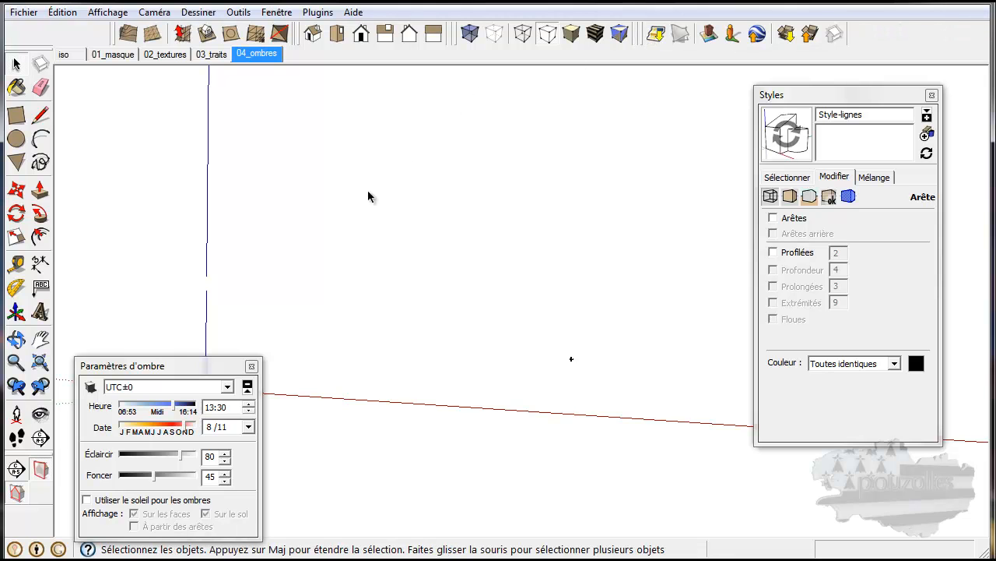
Turn on the display of shadows and roll up the Styles window clear of the house
{"action": "left_click_drag", "start_coordinate": [181, 363], "coordinate": [186, 324]}
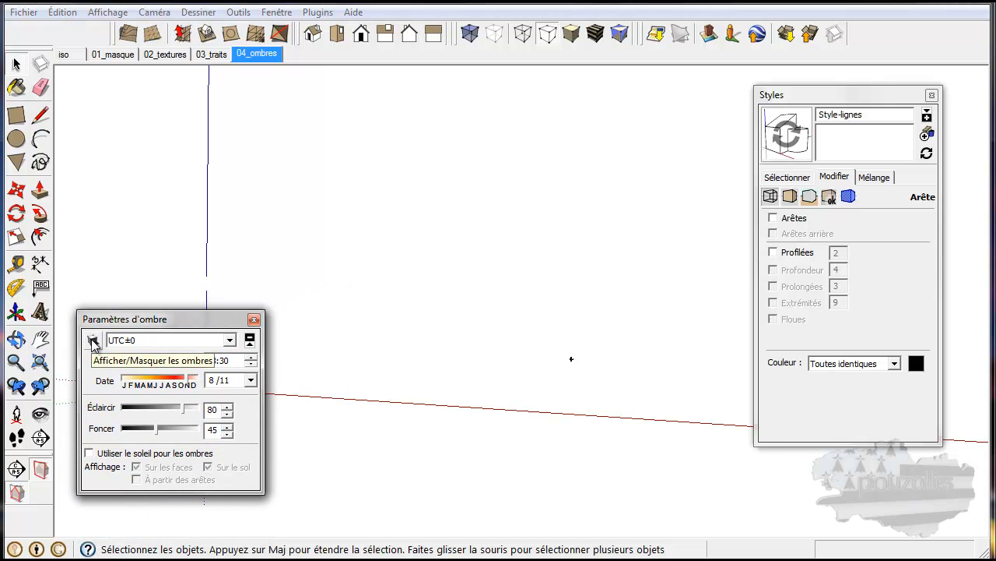
{"action": "left_click", "coordinate": [93, 341]}
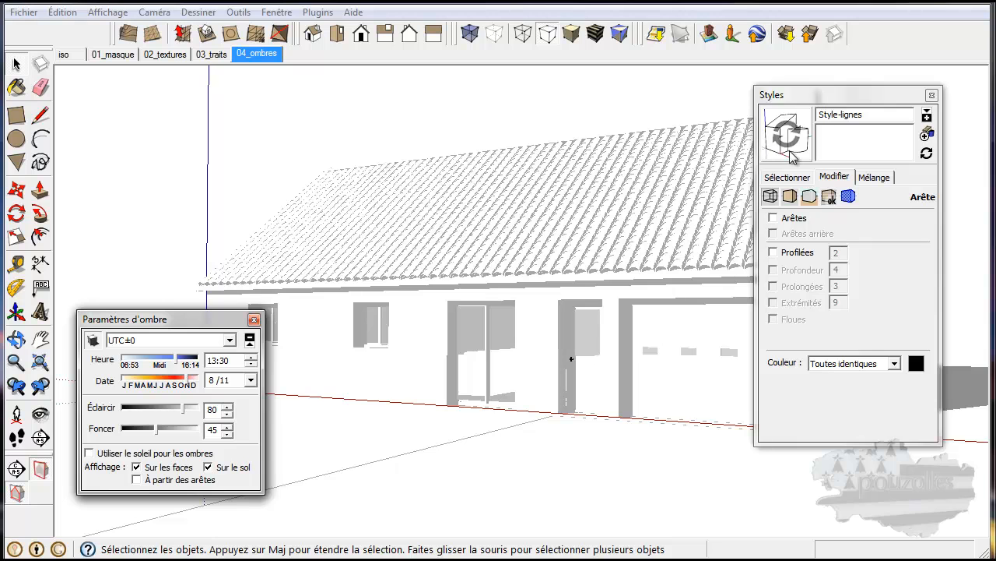
{"action": "left_click", "coordinate": [873, 97]}
{"action": "left_click_drag", "start_coordinate": [873, 97], "coordinate": [896, 47]}
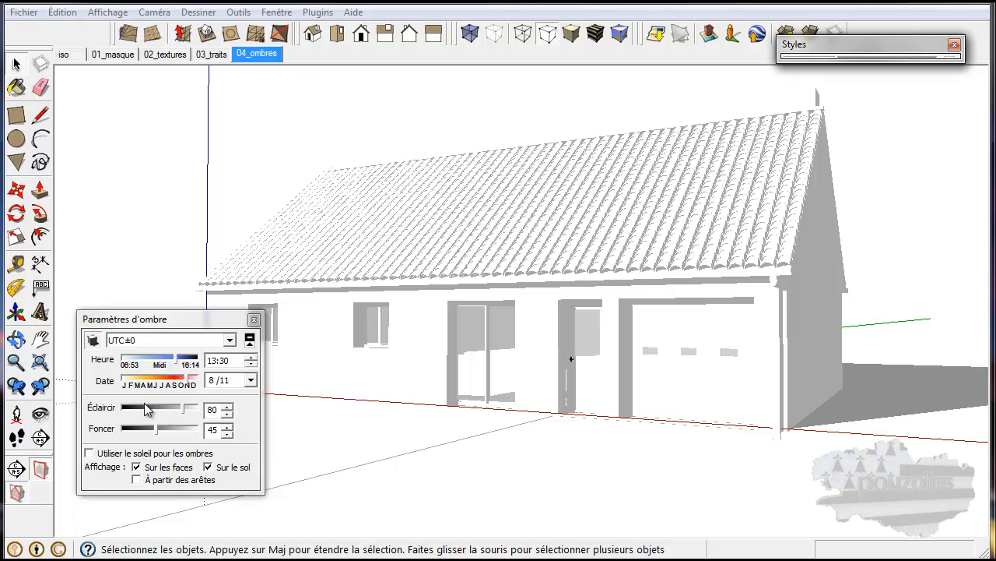
Darken the shadows by setting Éclaircir to 43 and Foncer to 20
{"action": "left_click_drag", "start_coordinate": [184, 408], "coordinate": [169, 409]}
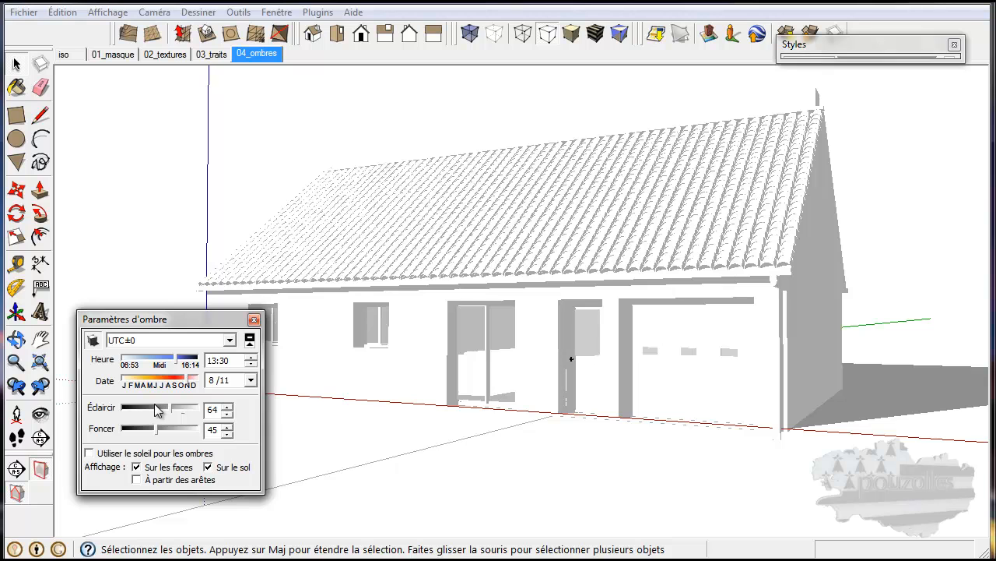
{"action": "left_click", "coordinate": [155, 406]}
{"action": "left_click_drag", "start_coordinate": [157, 429], "coordinate": [141, 428]}
{"action": "left_click_drag", "start_coordinate": [148, 430], "coordinate": [140, 434]}
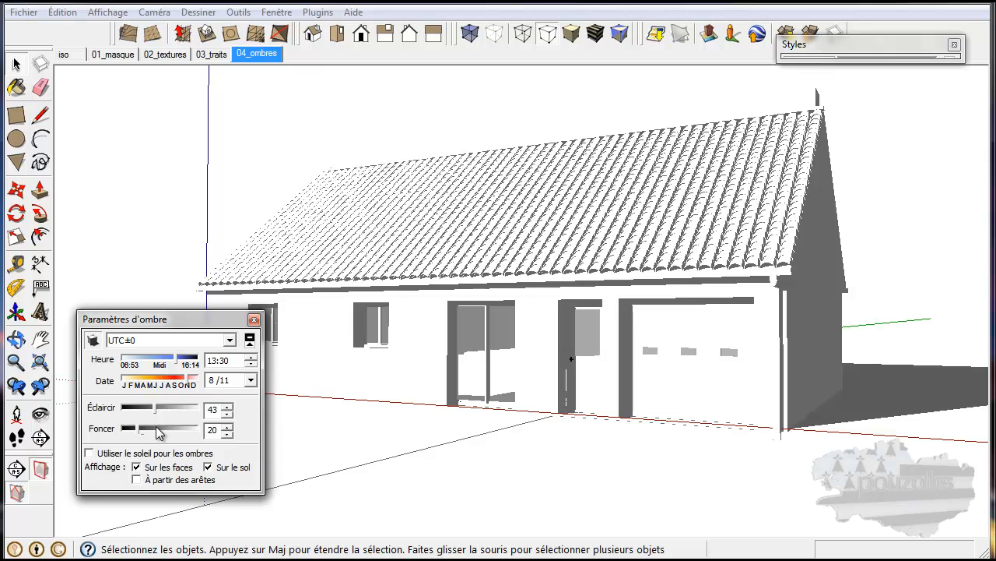
Try several sun positions and set the shadow time to 12:57 and the date to 16/10
{"action": "left_click_drag", "start_coordinate": [181, 319], "coordinate": [187, 357]}
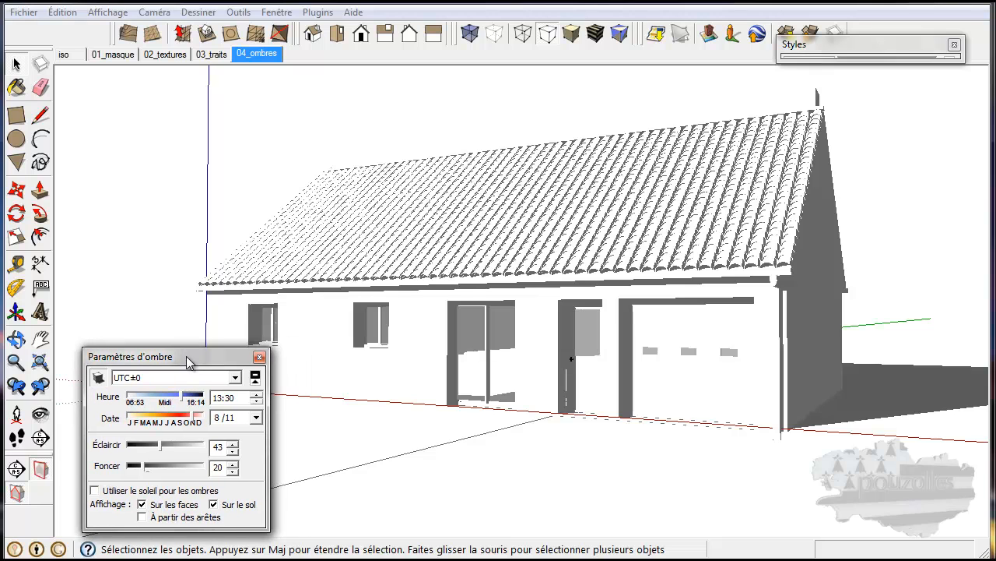
{"action": "left_click", "coordinate": [177, 420]}
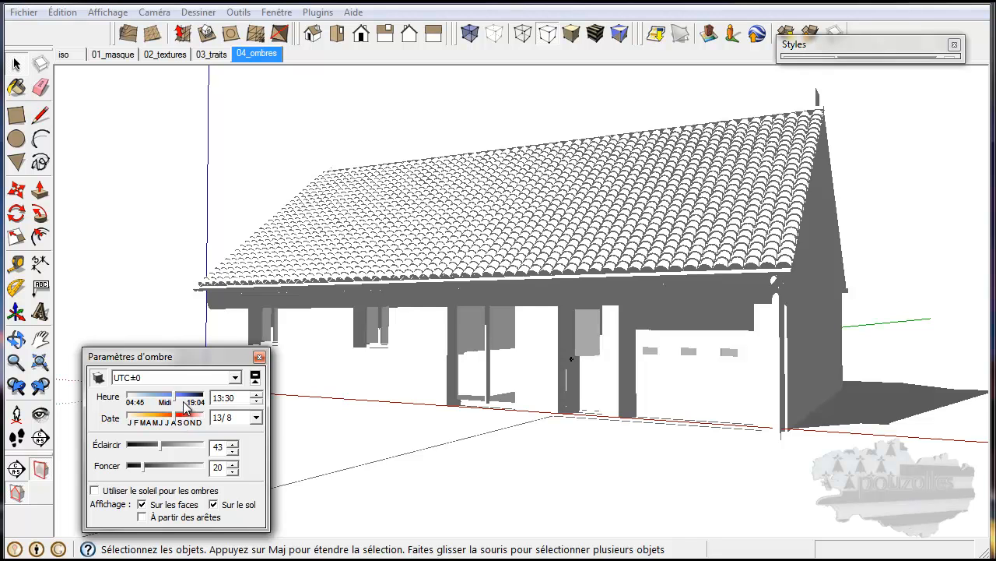
{"action": "left_click", "coordinate": [184, 397]}
{"action": "left_click_drag", "start_coordinate": [186, 399], "coordinate": [153, 400]}
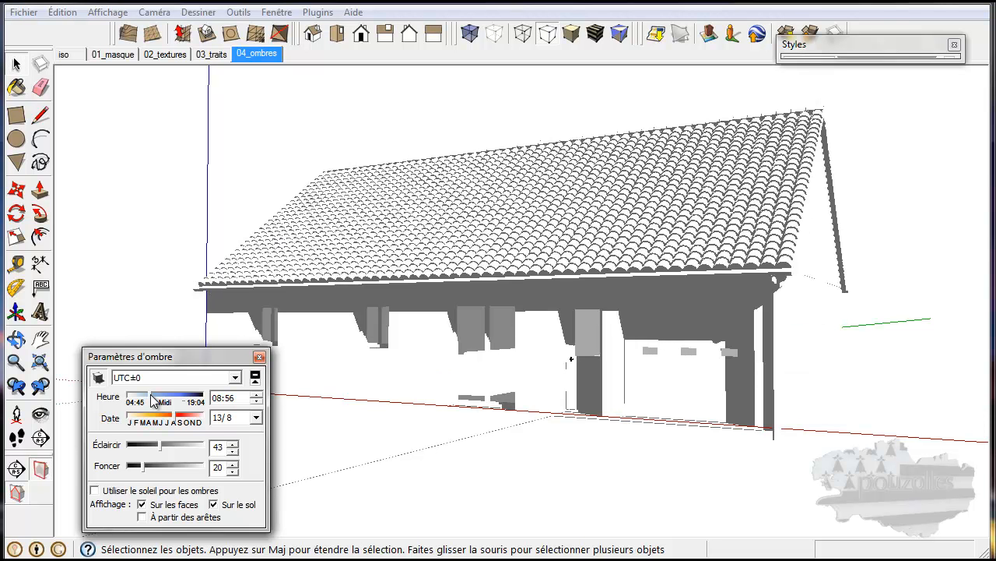
{"action": "left_click_drag", "start_coordinate": [159, 400], "coordinate": [180, 403]}
{"action": "left_click", "coordinate": [172, 400]}
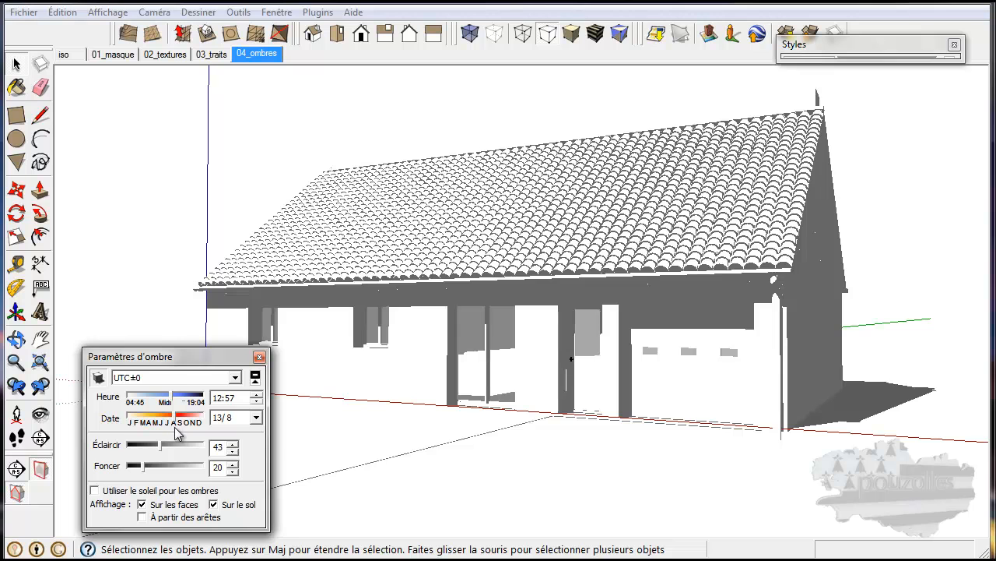
{"action": "left_click_drag", "start_coordinate": [179, 420], "coordinate": [181, 420]}
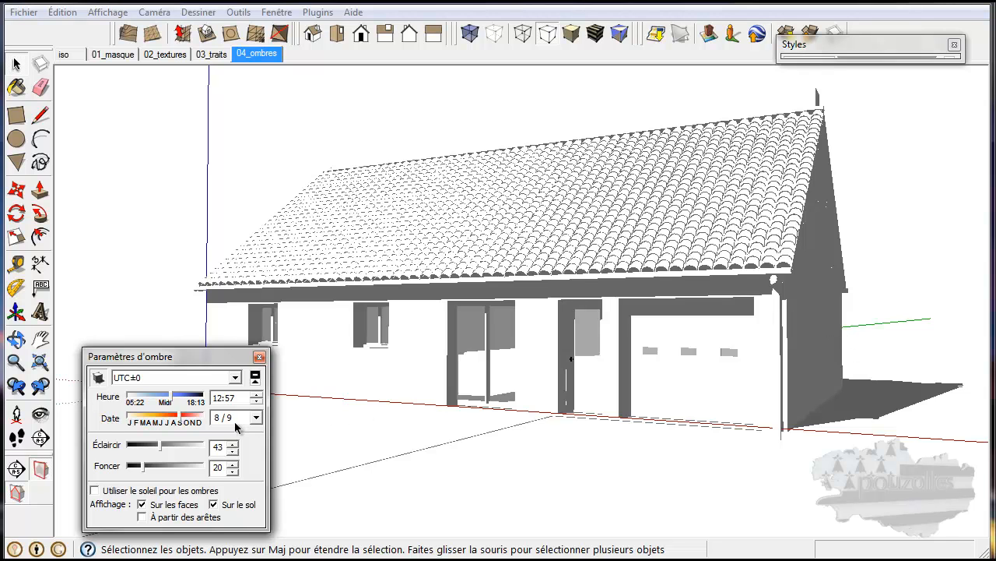
{"action": "left_click", "coordinate": [186, 416]}
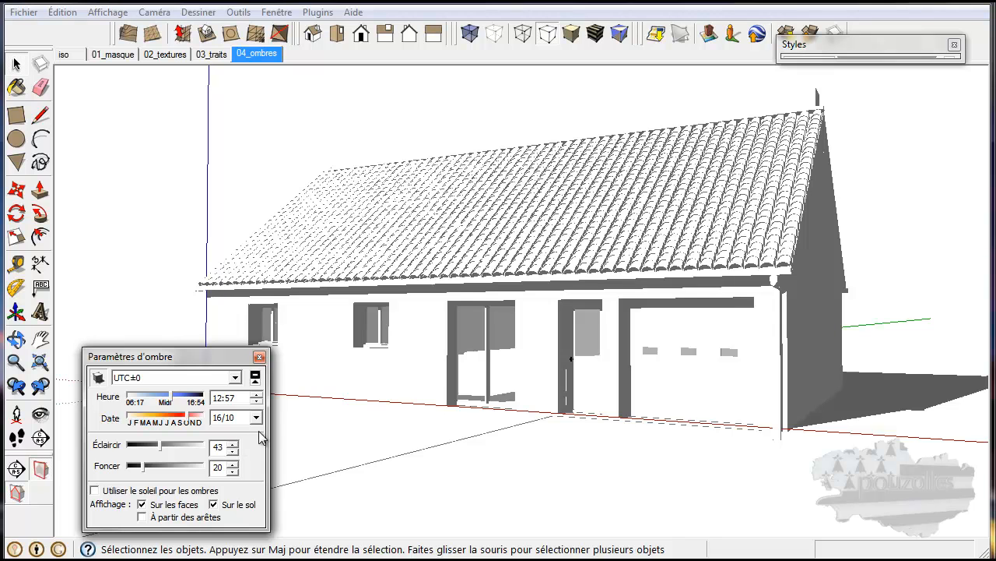
Roll up the shadow settings, rename the style Style-ombres and save it as a new style
{"action": "left_click", "coordinate": [202, 357]}
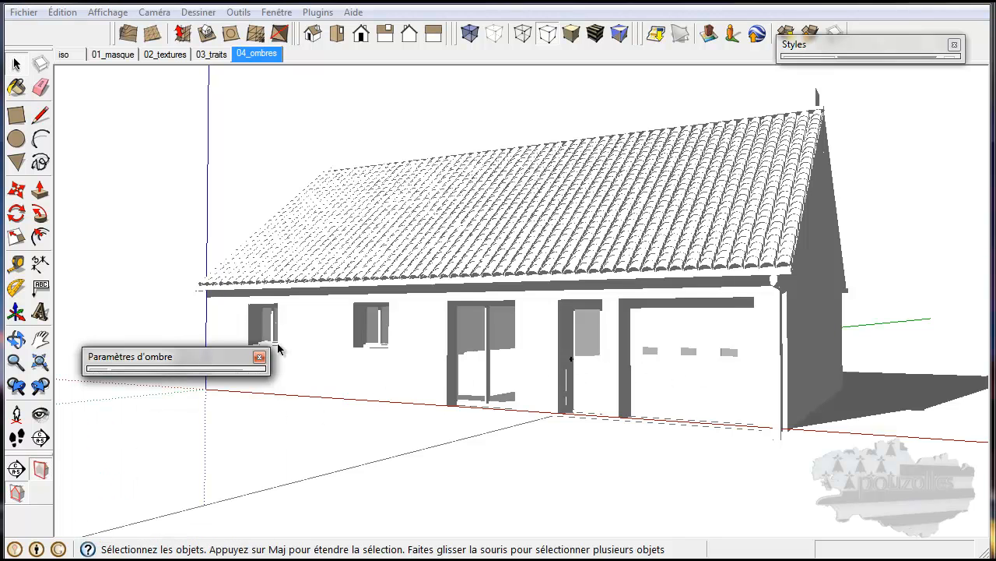
{"action": "left_click", "coordinate": [860, 44]}
{"action": "left_click_drag", "start_coordinate": [888, 65], "coordinate": [864, 67]}
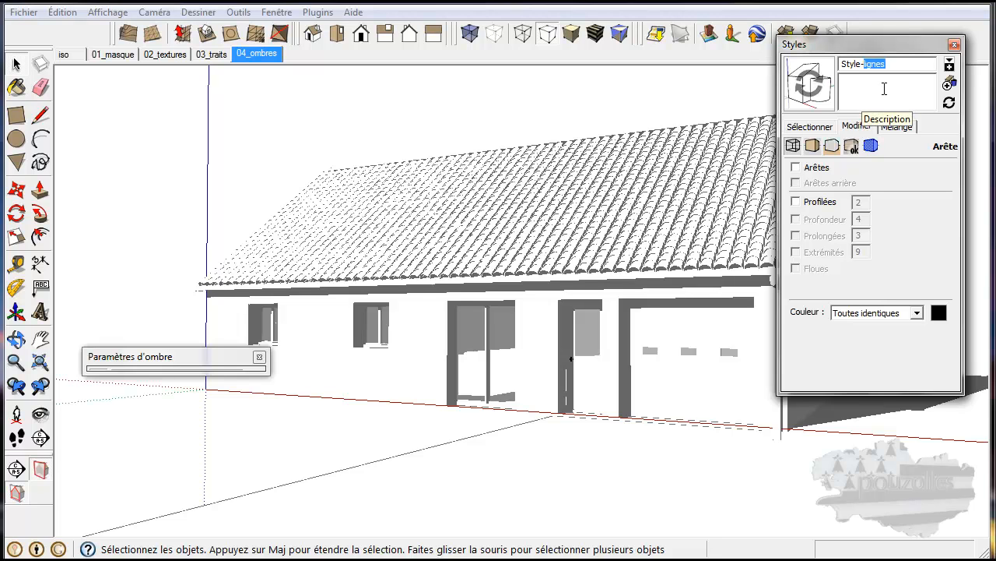
{"action": "type", "text": "ombres"}
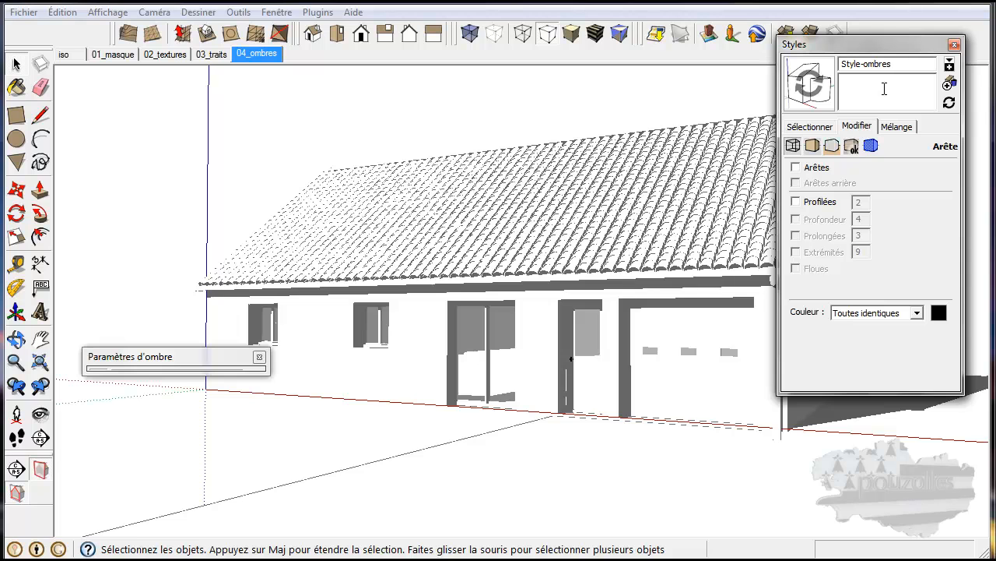
{"action": "left_click", "coordinate": [948, 83]}
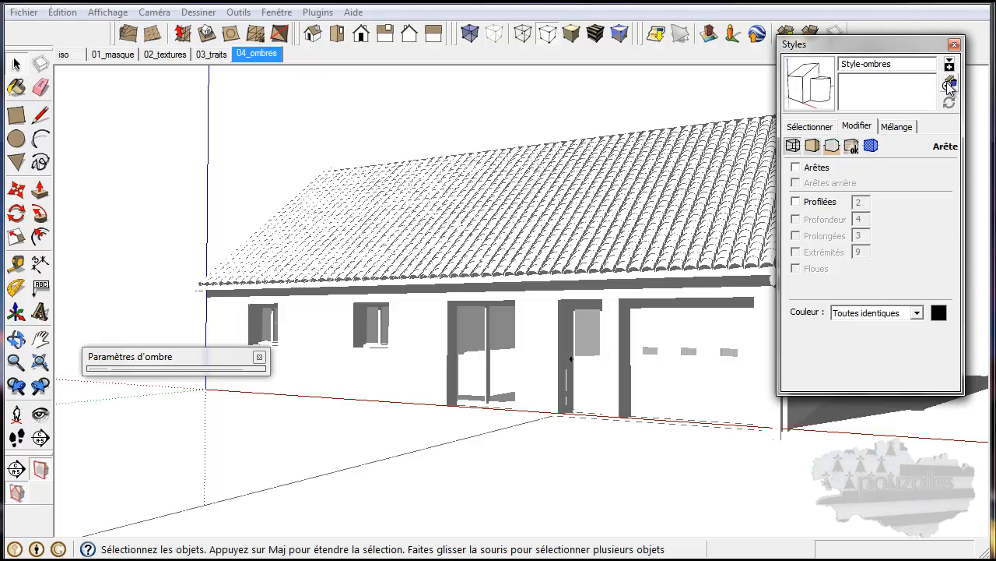
{"action": "left_click", "coordinate": [895, 46]}
Update the 04_ombres scene with the Style-ombres style and the shadow settings
{"action": "left_click", "coordinate": [258, 54]}
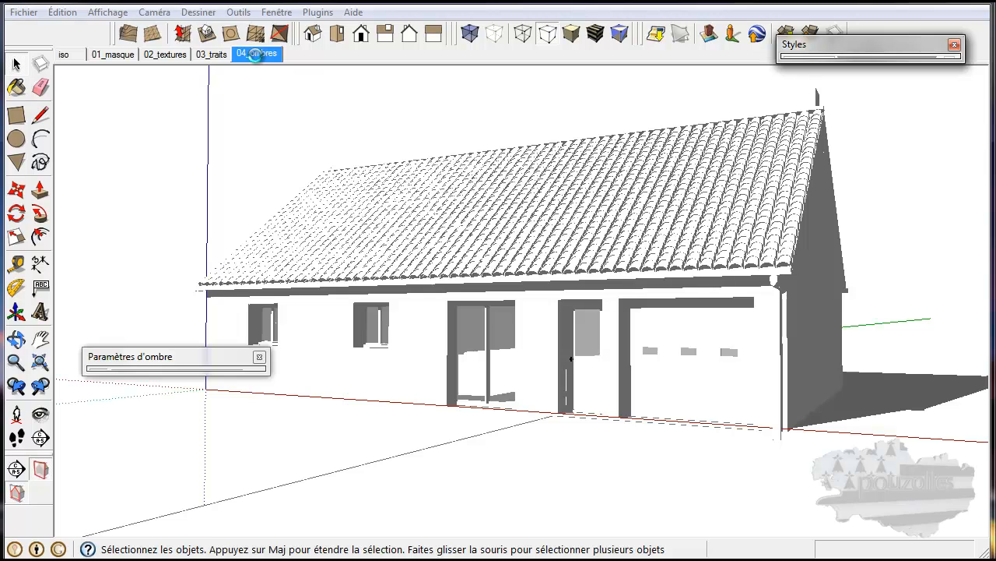
{"action": "right_click", "coordinate": [249, 59]}
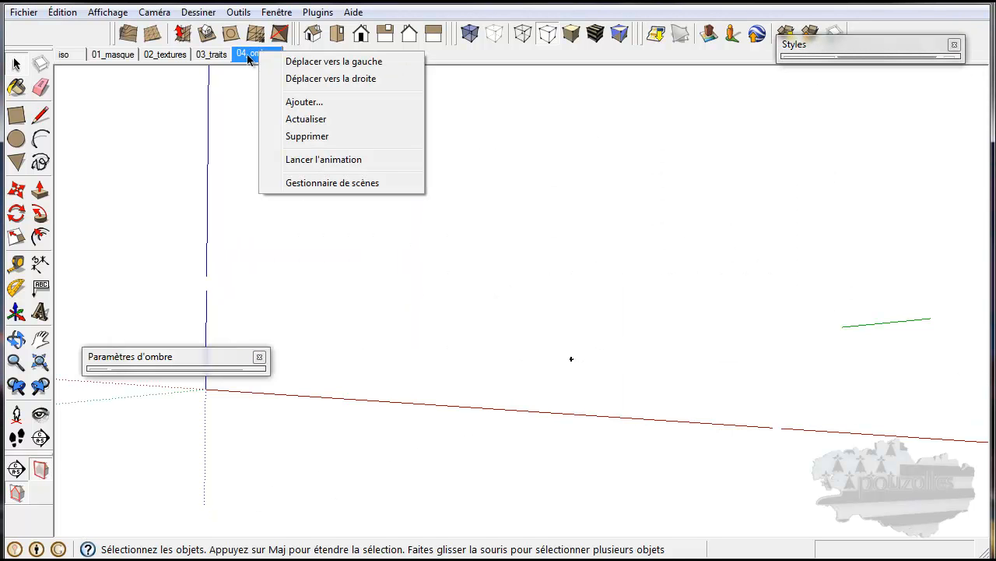
{"action": "left_click", "coordinate": [207, 126]}
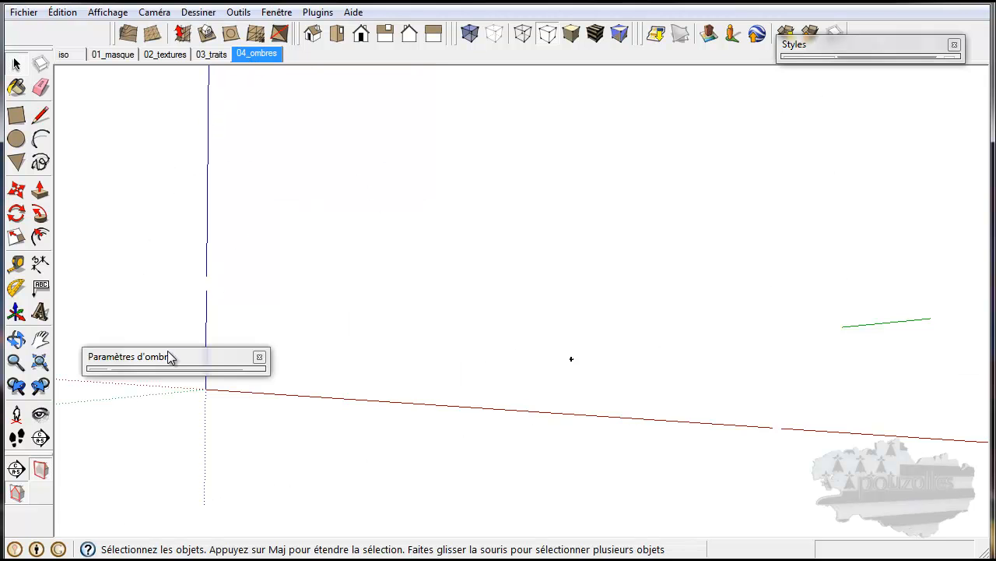
{"action": "left_click", "coordinate": [851, 45]}
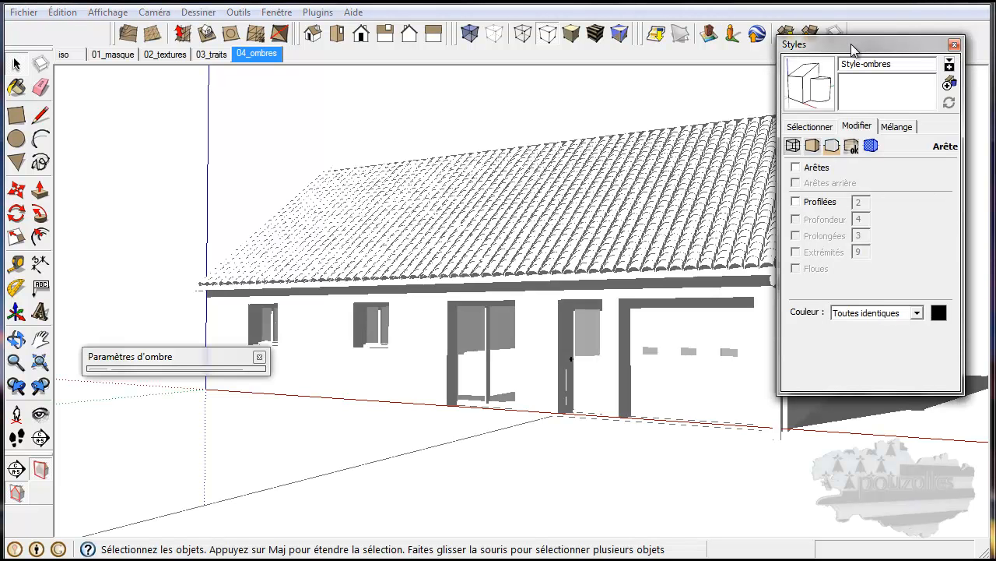
{"action": "left_click", "coordinate": [851, 43]}
{"action": "right_click", "coordinate": [256, 56]}
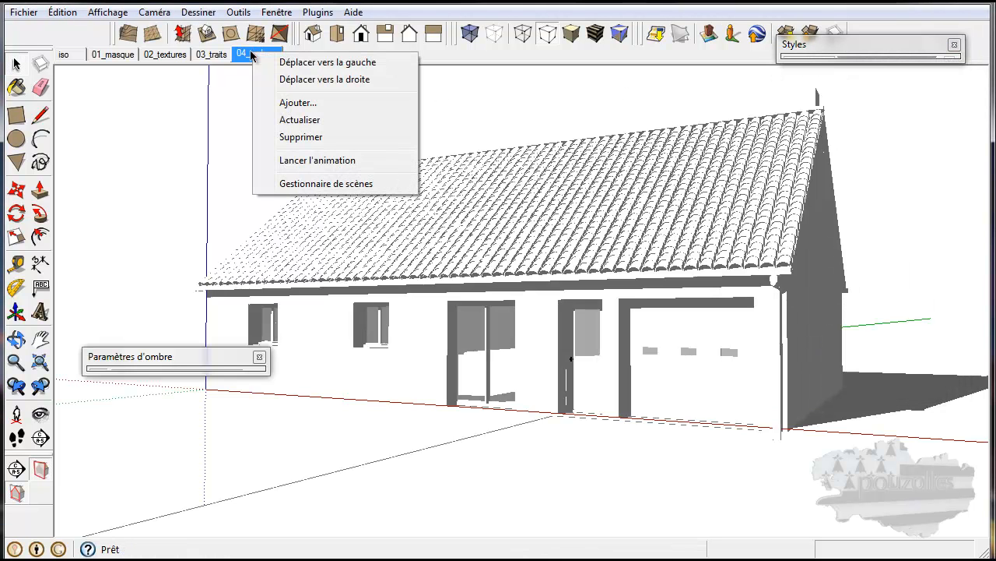
{"action": "left_click", "coordinate": [300, 122]}
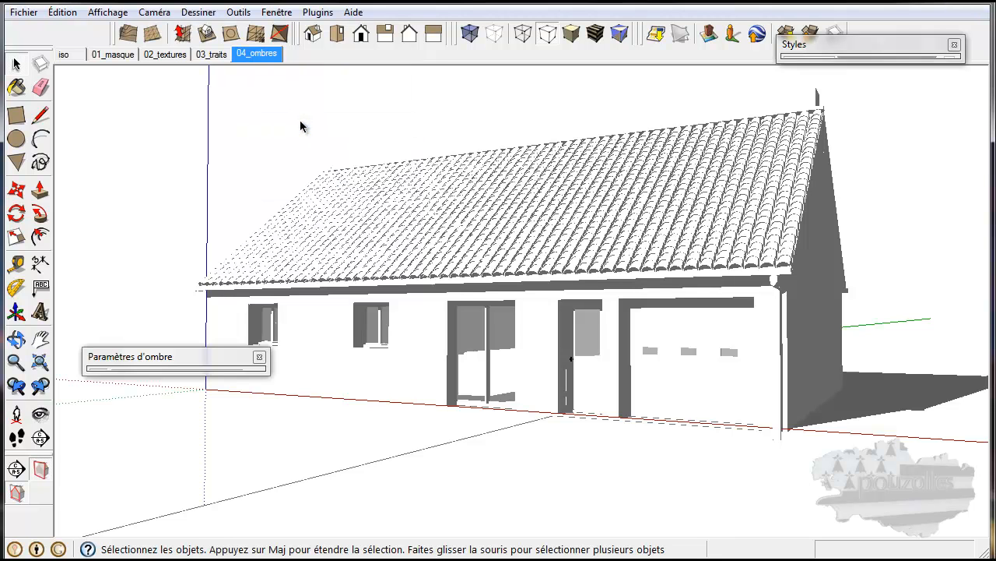
Check the iso, 01_masque, 02_textures, 03_traits and 04_ombres scenes in turn, viewing the shadows scene more closely
{"action": "left_click", "coordinate": [66, 56]}
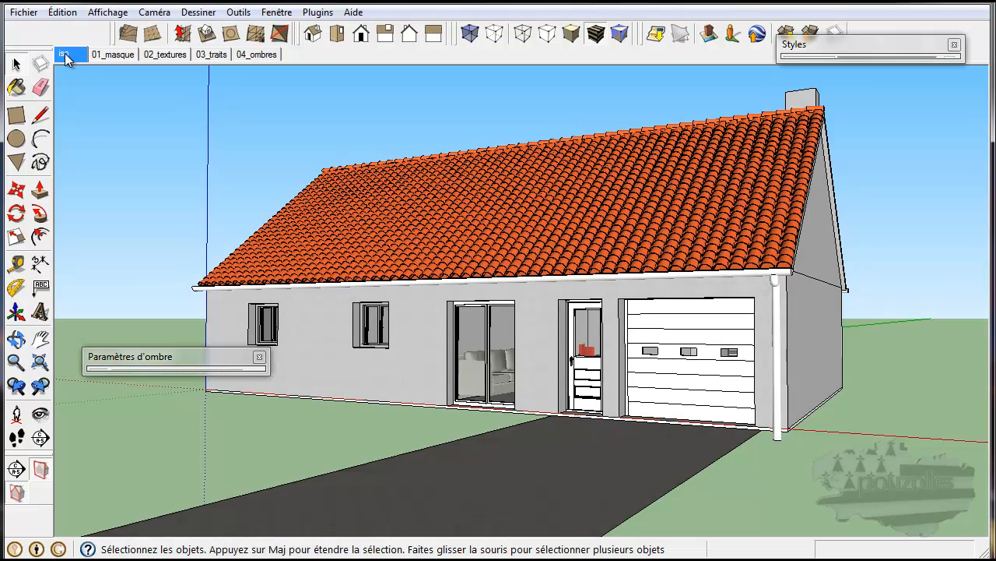
{"action": "left_click", "coordinate": [112, 54]}
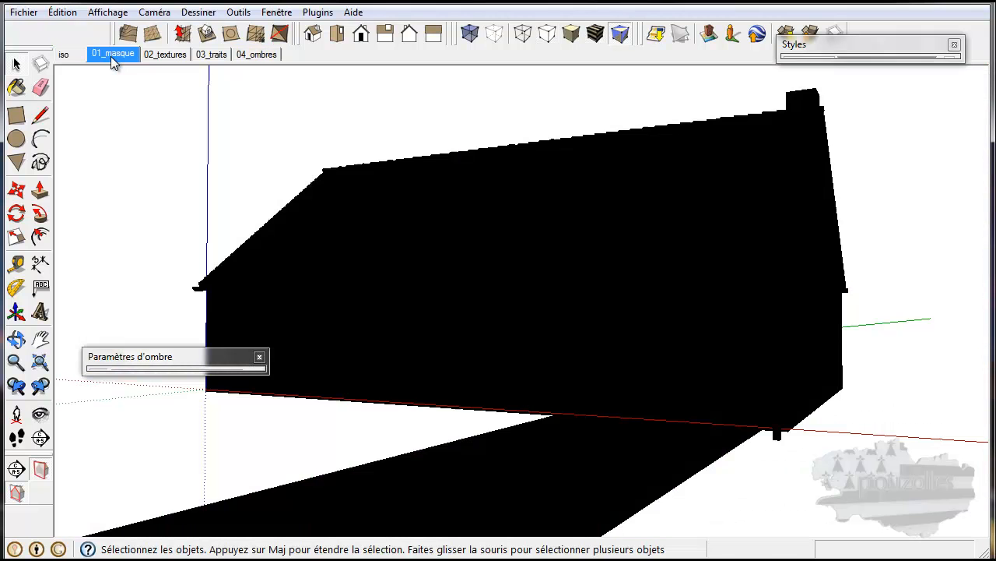
{"action": "left_click", "coordinate": [155, 59]}
{"action": "left_click", "coordinate": [215, 56]}
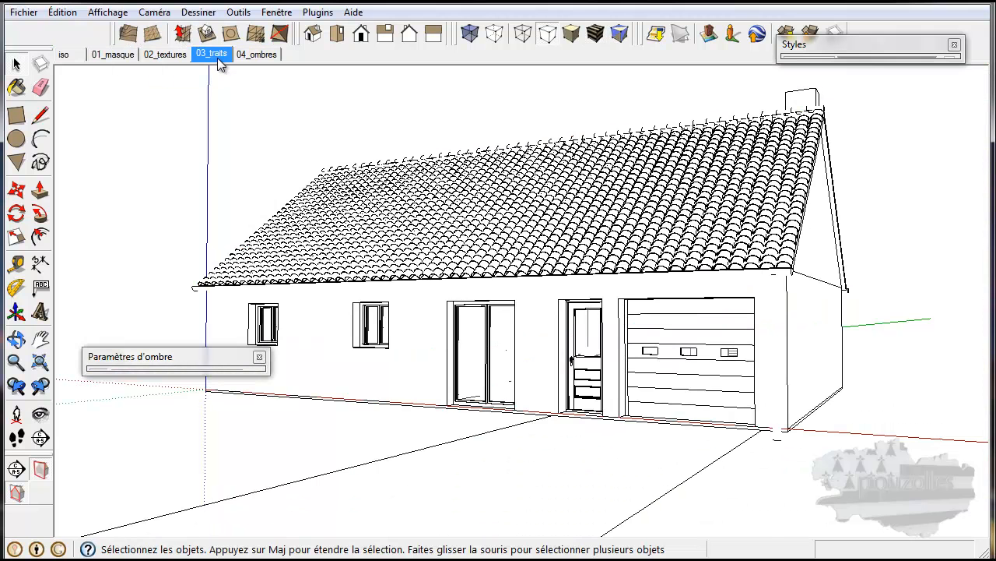
{"action": "left_click", "coordinate": [256, 53]}
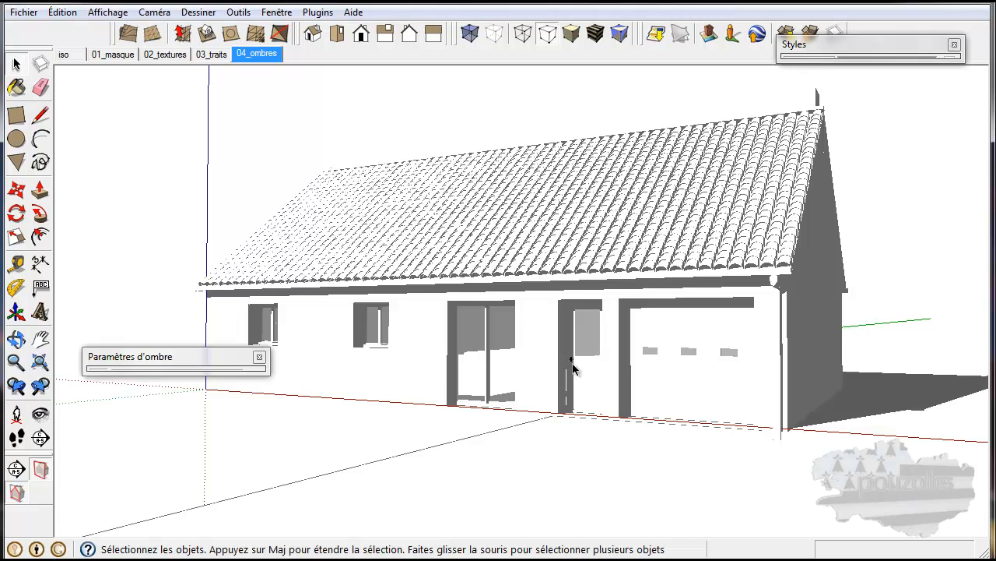
{"action": "scroll", "coordinate": [573, 368], "scroll_direction": "up", "scroll_amount": 1}
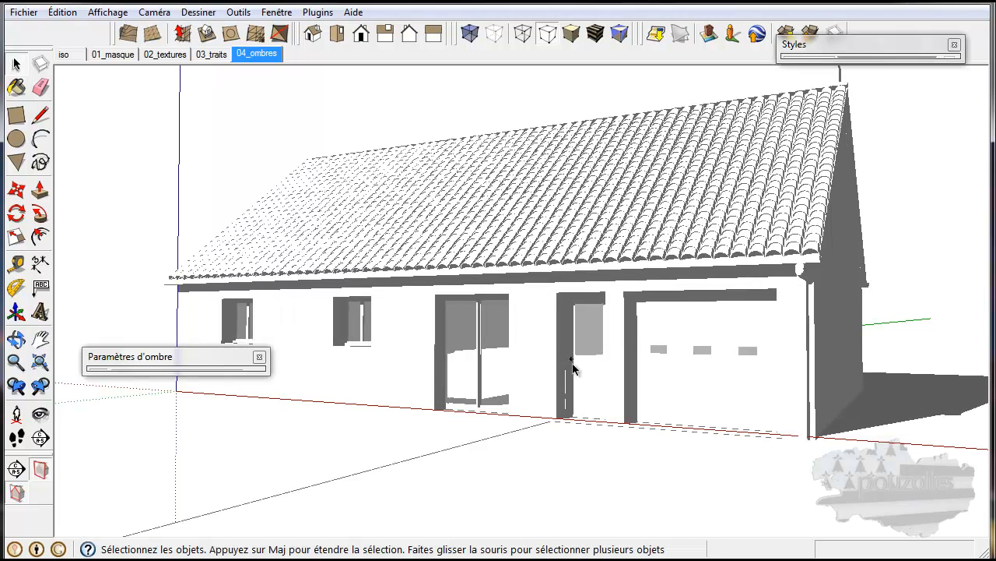
Examine the front door up close in the 04_ombres scene and its handle in the iso scene
{"action": "scroll", "coordinate": [573, 360], "scroll_direction": "up", "scroll_amount": 6}
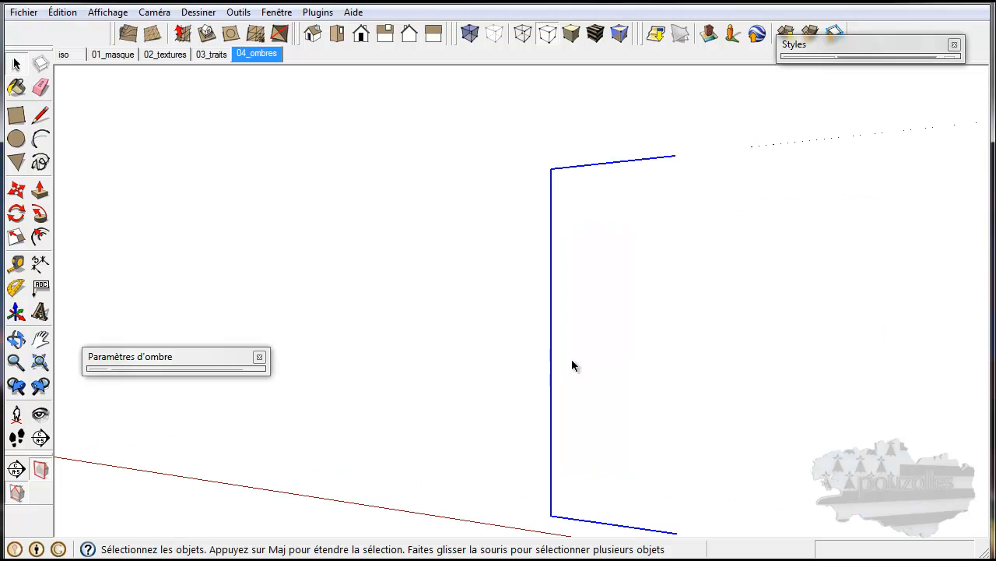
{"action": "left_click", "coordinate": [65, 54]}
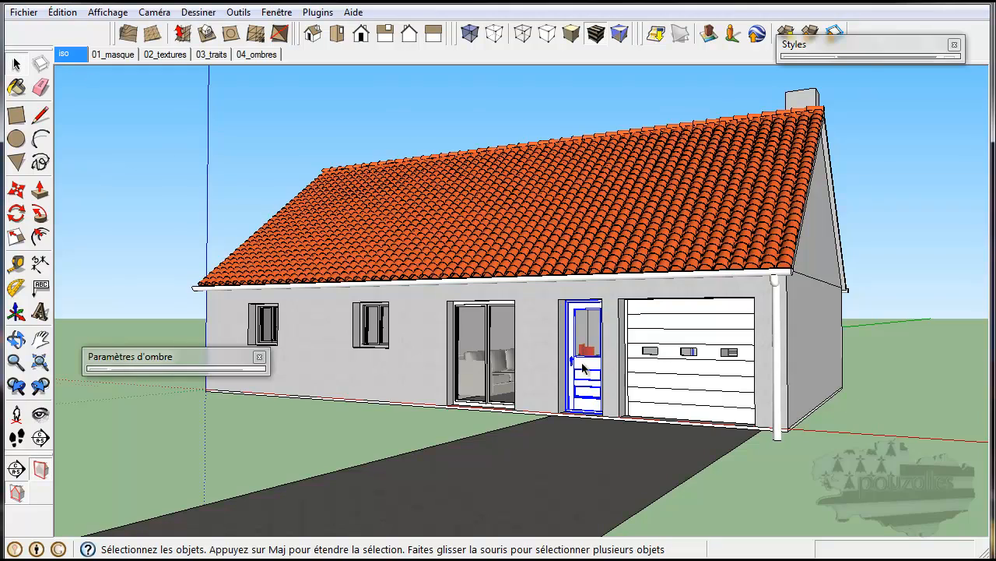
{"action": "scroll", "coordinate": [603, 354], "scroll_direction": "up", "scroll_amount": 5}
{"action": "scroll", "coordinate": [568, 366], "scroll_direction": "up", "scroll_amount": 6}
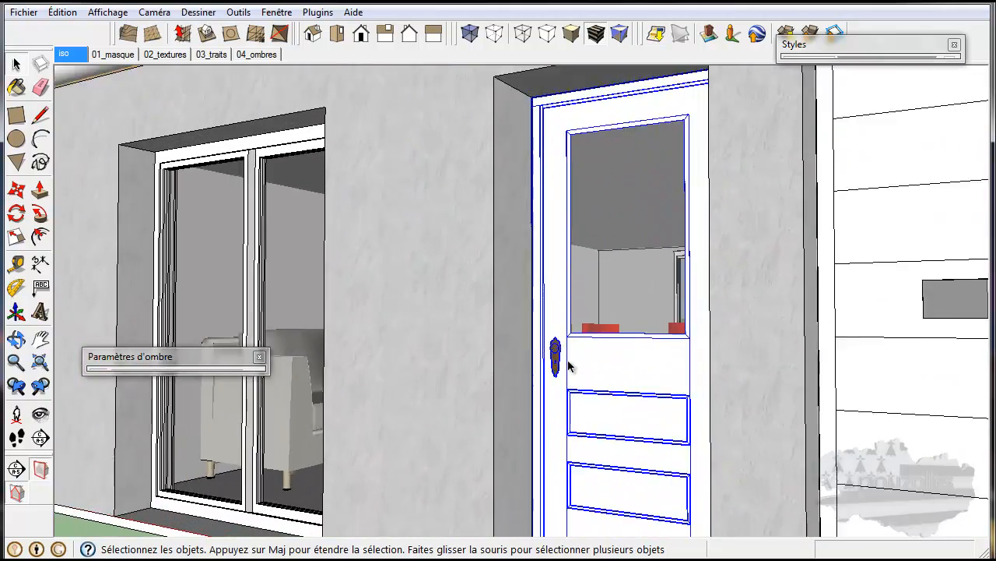
{"action": "scroll", "coordinate": [566, 365], "scroll_direction": "up", "scroll_amount": 1}
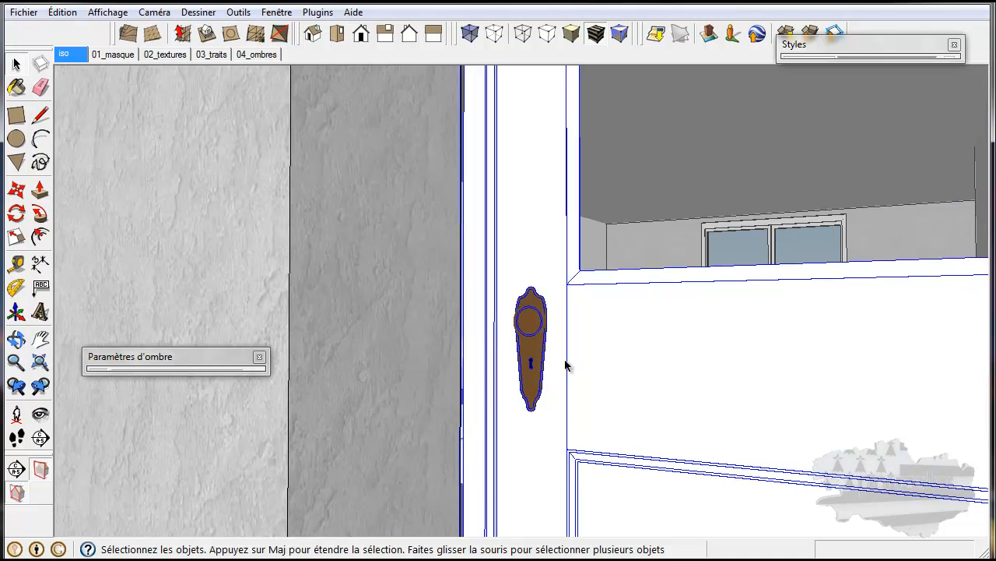
{"action": "scroll", "coordinate": [566, 364], "scroll_direction": "down", "scroll_amount": 8}
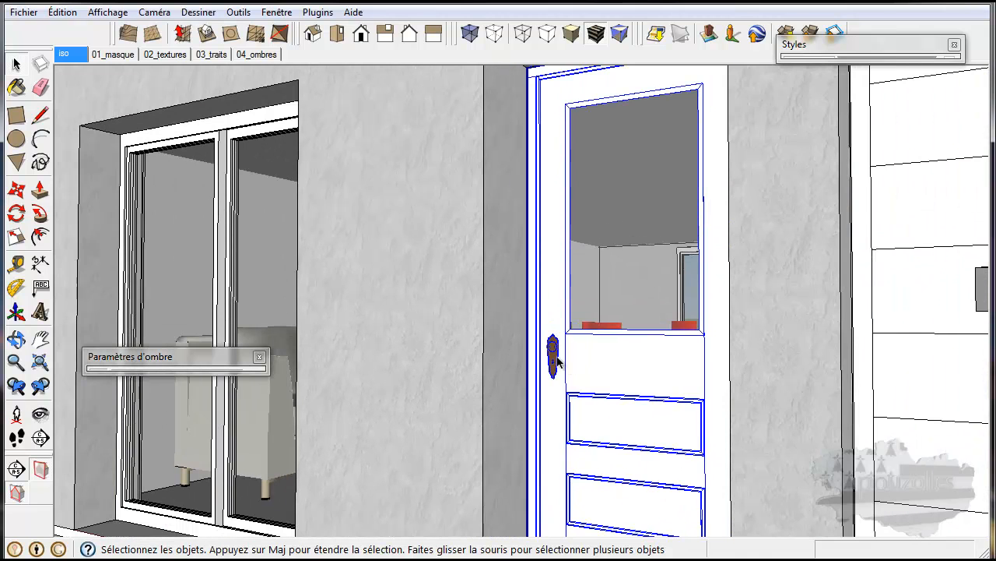
Compare the 04_ombres and 03_traits scenes, then inspect the front door area of the shadows scene up close
{"action": "left_click", "coordinate": [257, 55]}
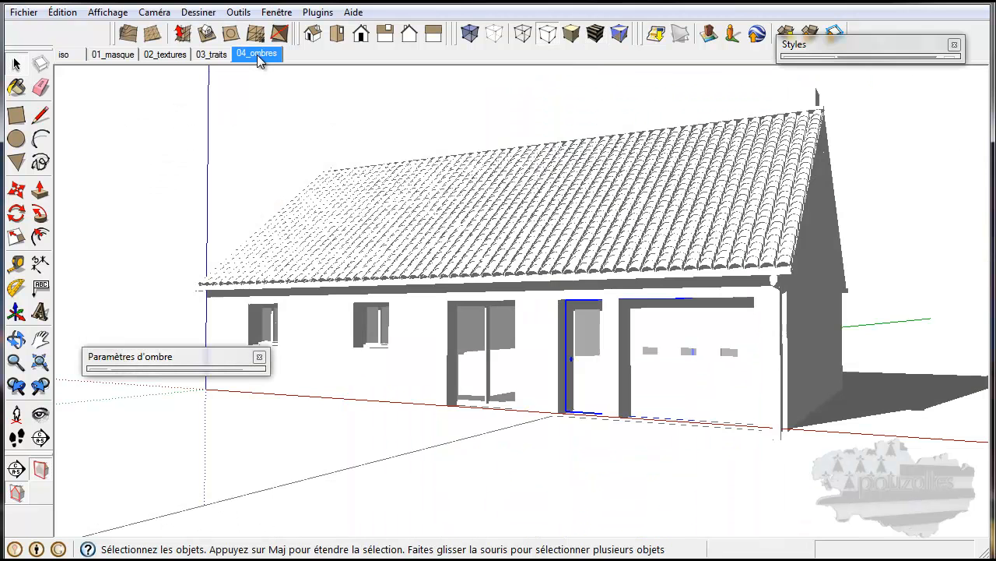
{"action": "left_click", "coordinate": [212, 55]}
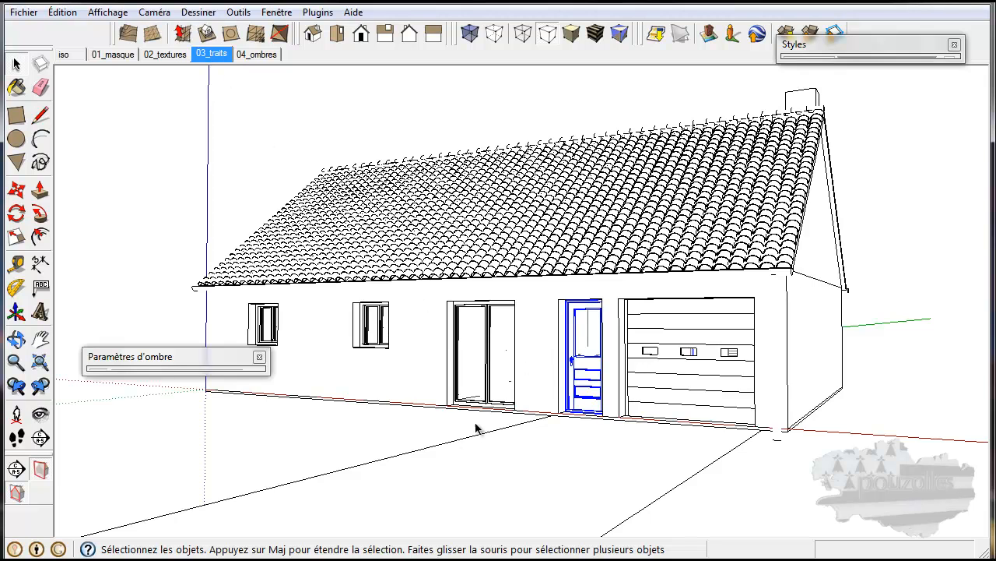
{"action": "left_click", "coordinate": [451, 442]}
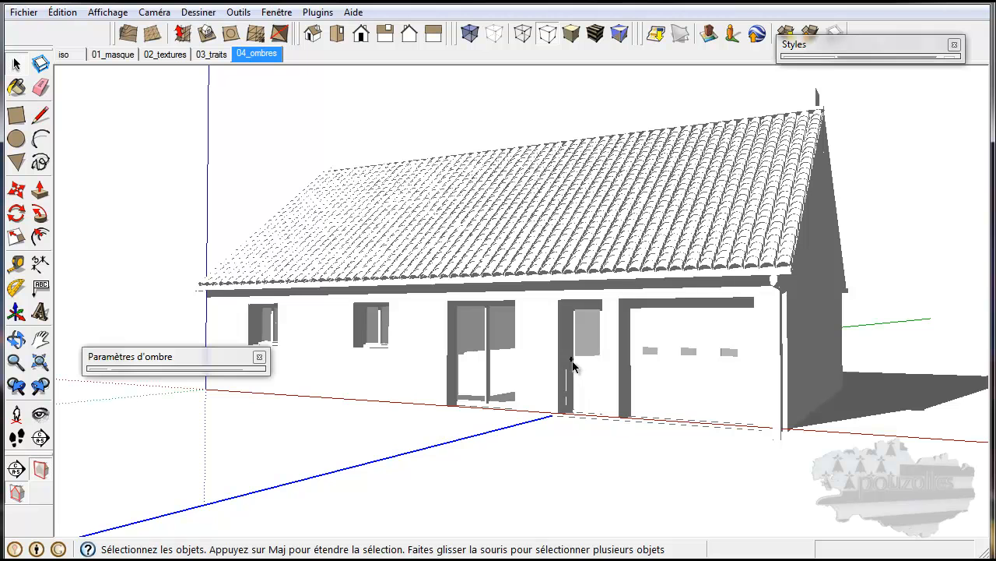
{"action": "scroll", "coordinate": [573, 366], "scroll_direction": "up", "scroll_amount": 1}
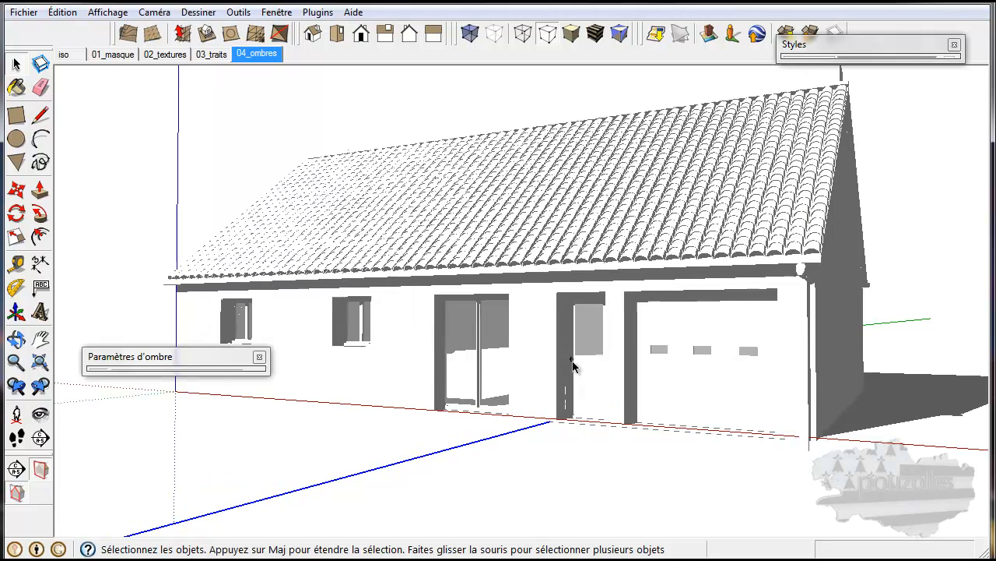
{"action": "scroll", "coordinate": [573, 366], "scroll_direction": "up", "scroll_amount": 3}
{"action": "scroll", "coordinate": [572, 366], "scroll_direction": "up", "scroll_amount": 2}
{"action": "scroll", "coordinate": [572, 360], "scroll_direction": "up", "scroll_amount": 3}
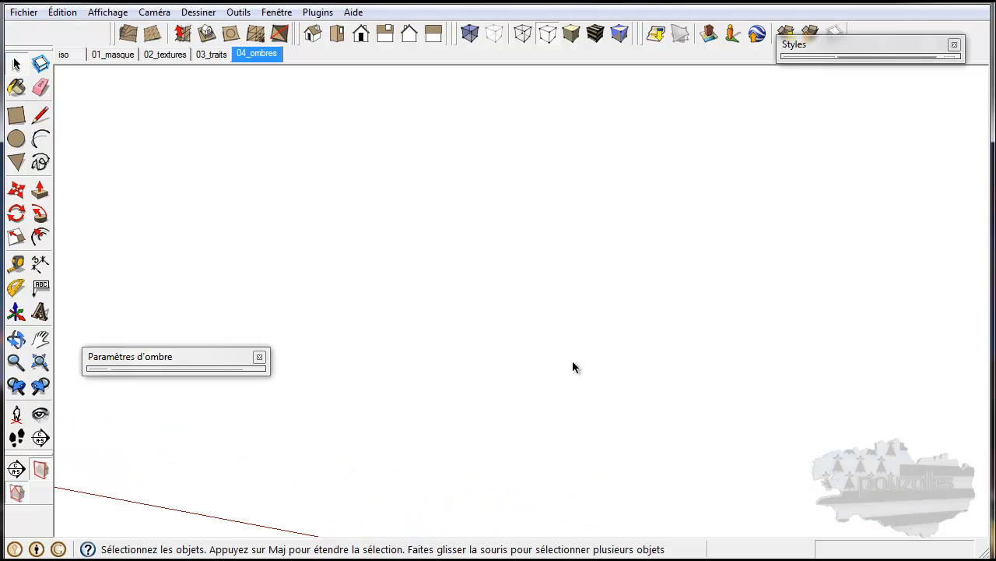
Expand the shadow settings and switch the shadow display off and back on
{"action": "left_click", "coordinate": [194, 355]}
{"action": "left_click", "coordinate": [98, 379]}
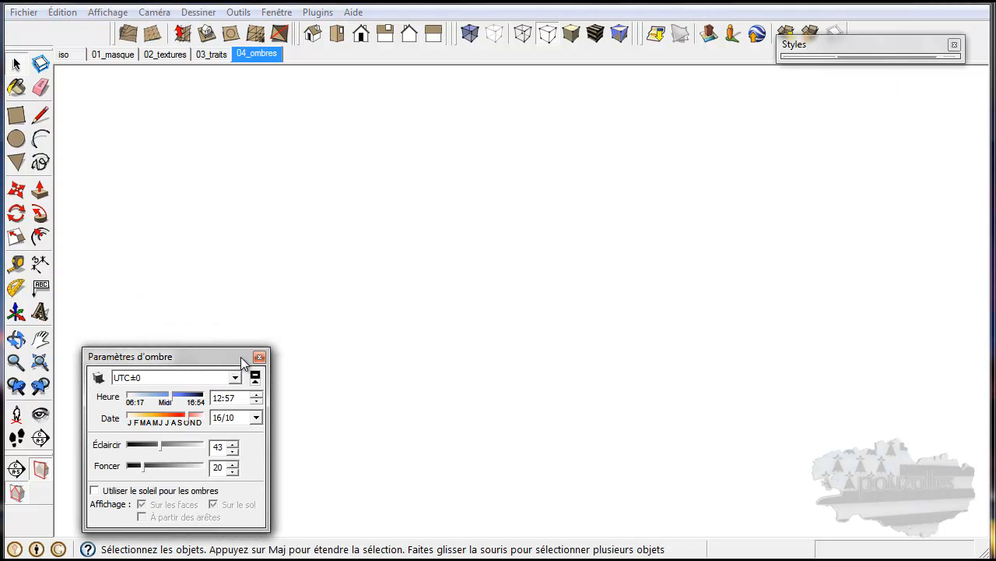
{"action": "left_click", "coordinate": [98, 379]}
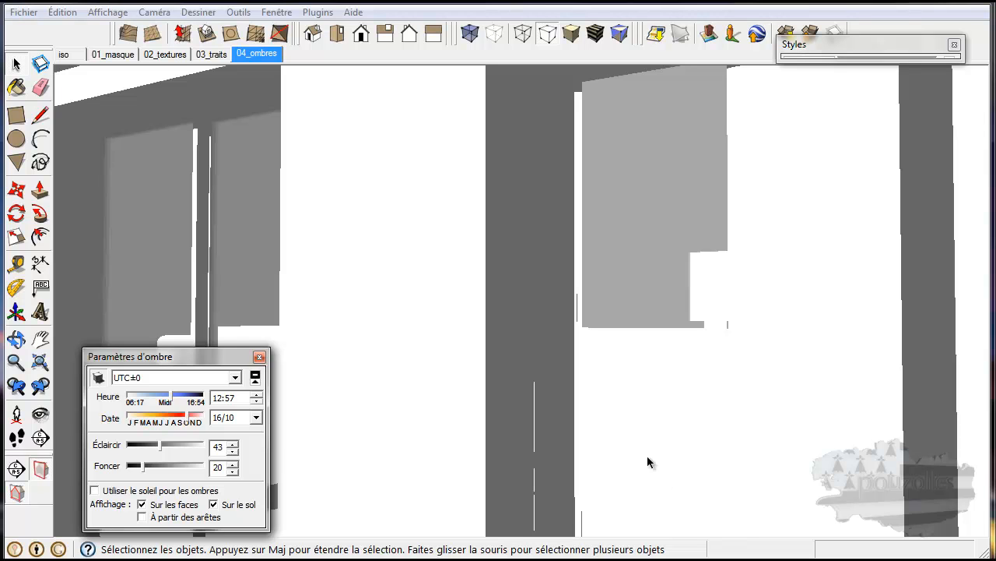
Select the front door in the shadows scene and examine it from close up and from further back
{"action": "left_click", "coordinate": [638, 435]}
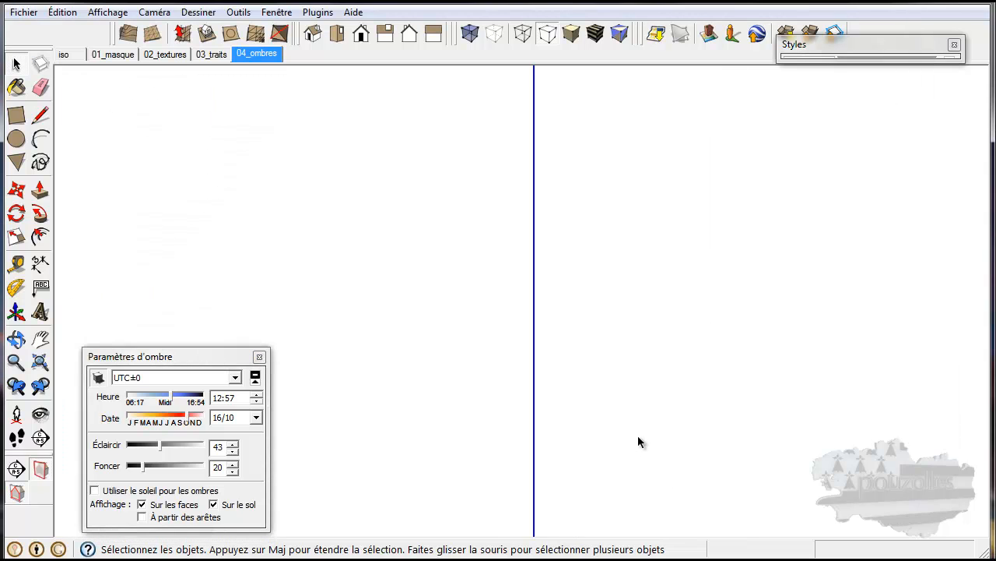
{"action": "left_click", "coordinate": [582, 425]}
{"action": "scroll", "coordinate": [581, 425], "scroll_direction": "down", "scroll_amount": 8}
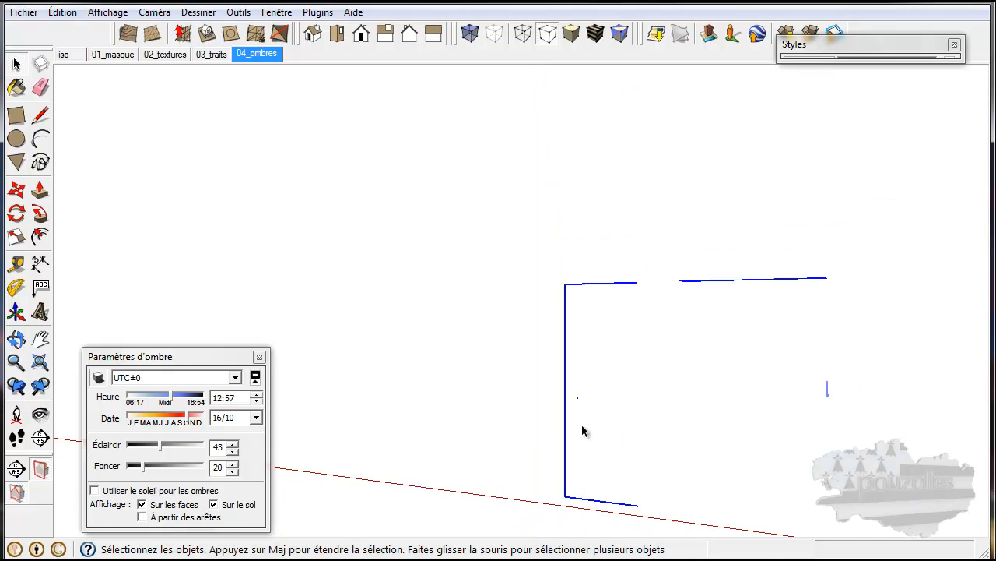
{"action": "scroll", "coordinate": [581, 425], "scroll_direction": "down", "scroll_amount": 4}
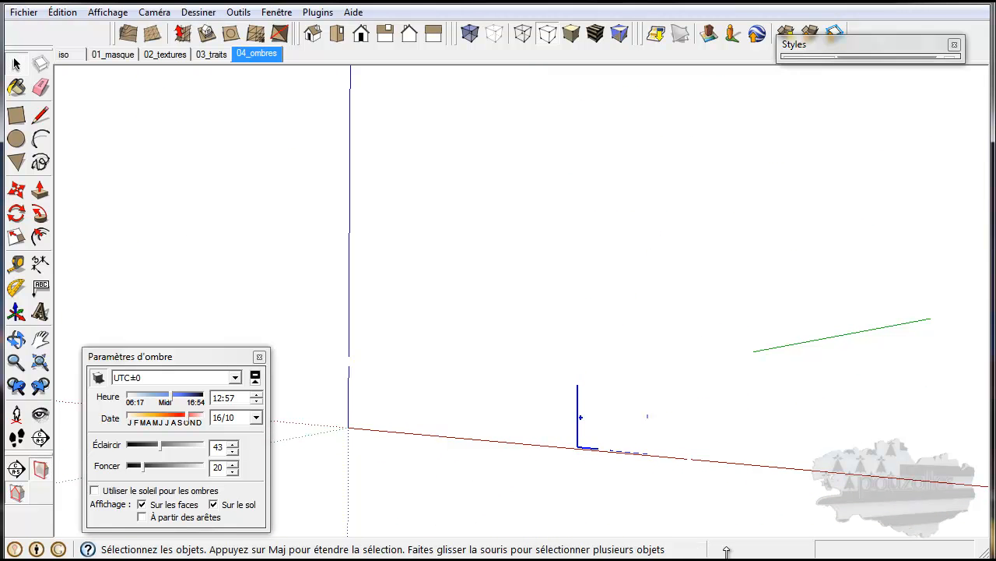